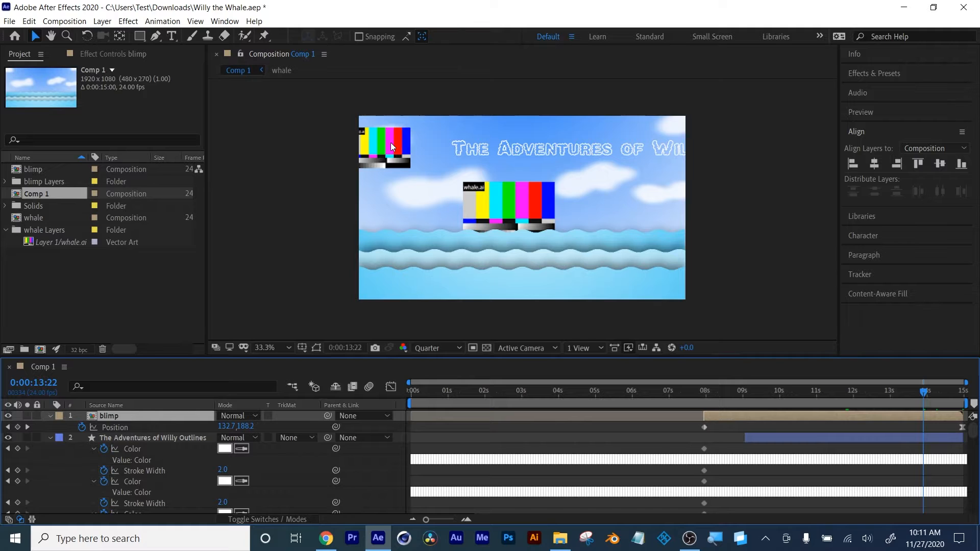
Create a new 1920 x 1080 composition named Comp 2 with a frame rate of 24 frames per second
left_click(40, 350)
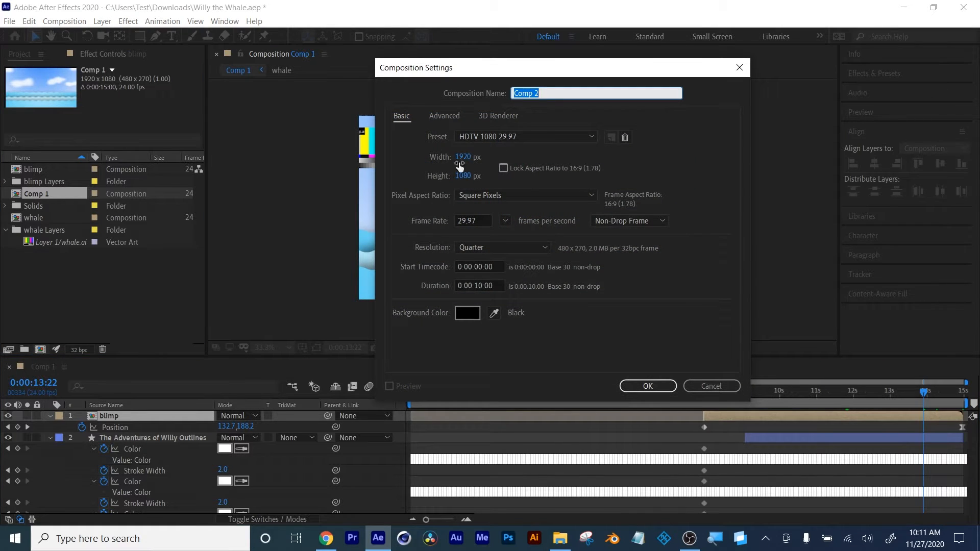
left_click(504, 220)
left_click(508, 367)
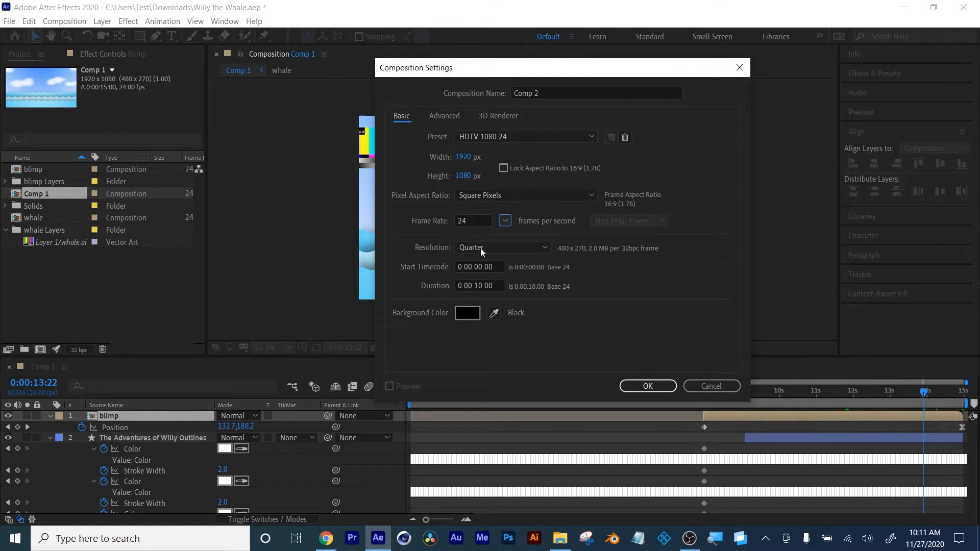
left_click(472, 220)
left_click(646, 386)
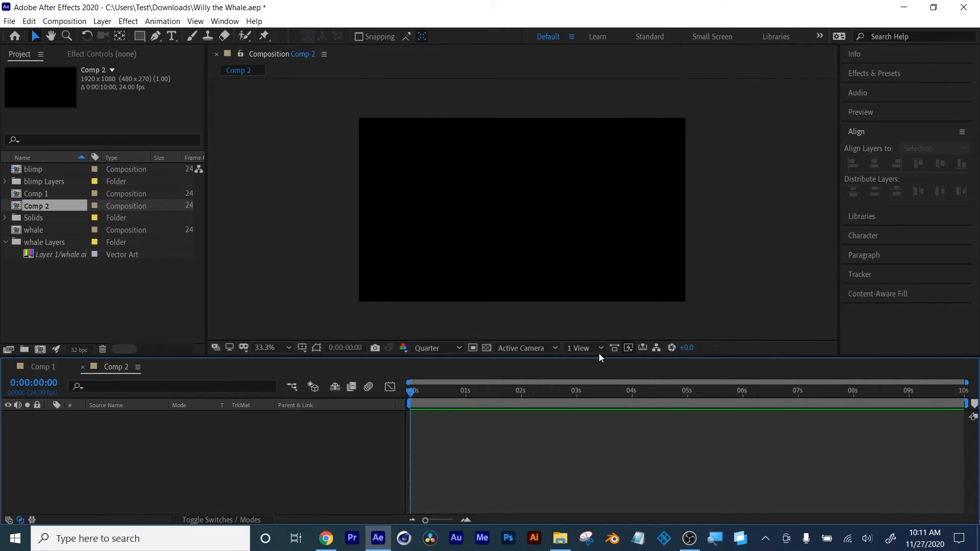
Draw a small orange square near the composition's upper-left corner, center its anchor point and select its layer
mouse_move(417, 159)
left_mouse_down()
mouse_move(445, 200)
mouse_move(456, 194)
left_mouse_up()
key("ctrl+alt+Home")
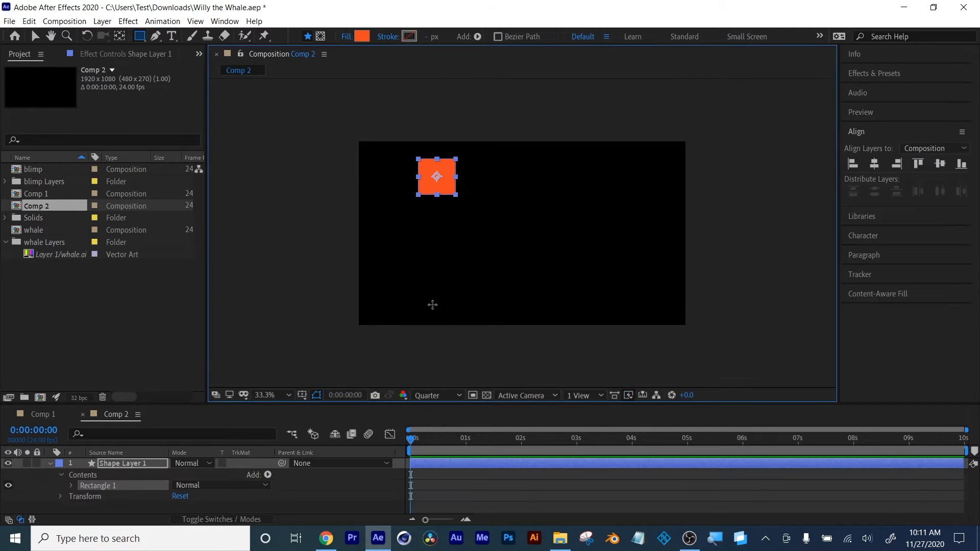
left_click(479, 496)
left_click(483, 461)
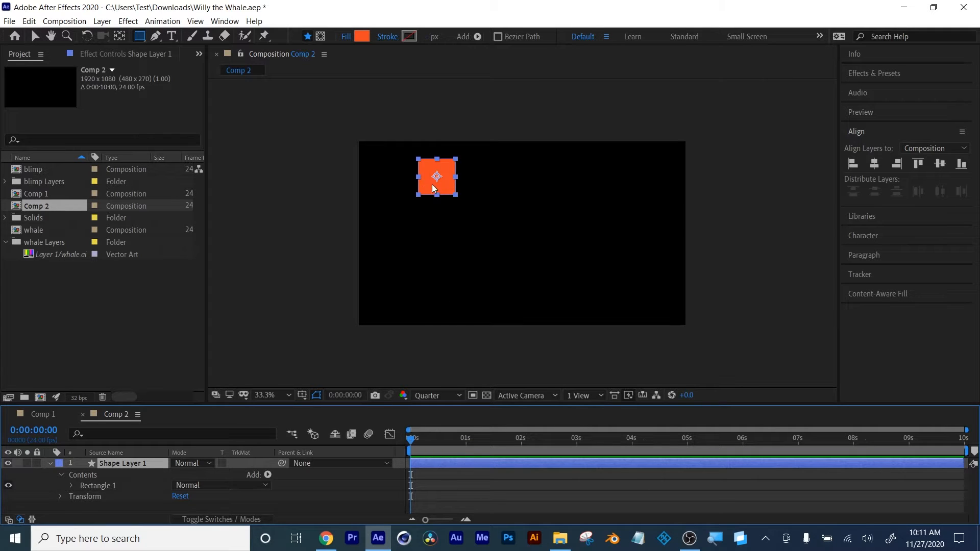
Move the orange square horizontally until it sits just outside the right edge of the composition frame
key("v")
left_click_drag(432, 189, 644, 189)
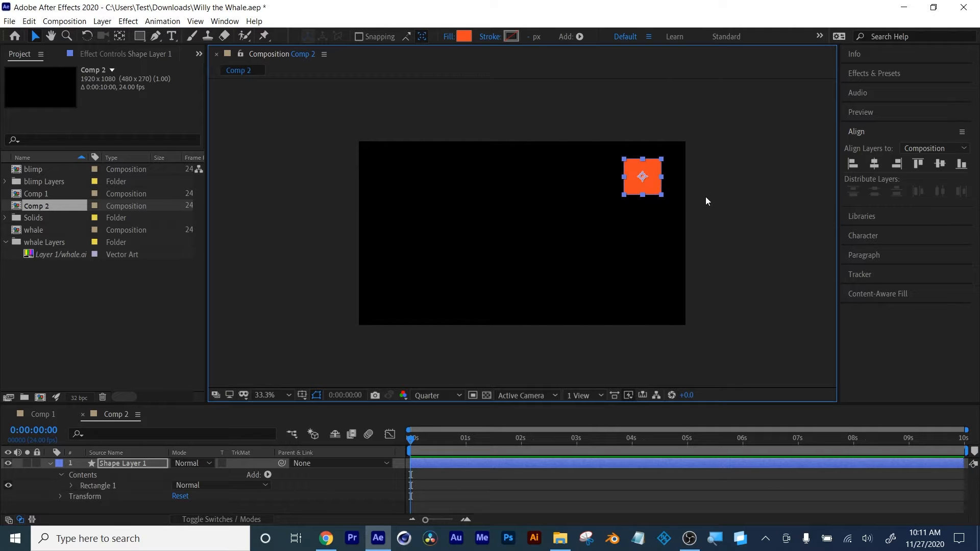
left_click(705, 197)
left_click(646, 176)
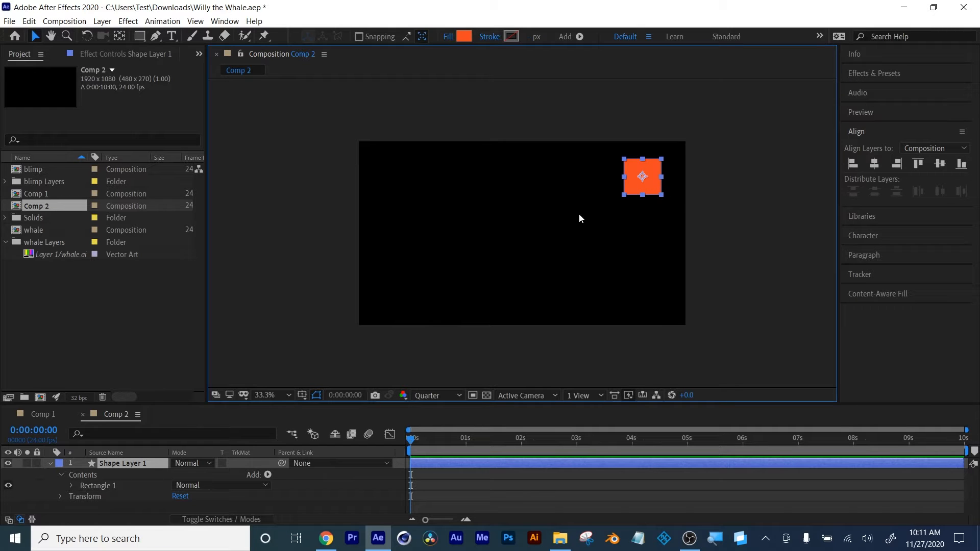
left_click_drag(638, 180, 705, 181)
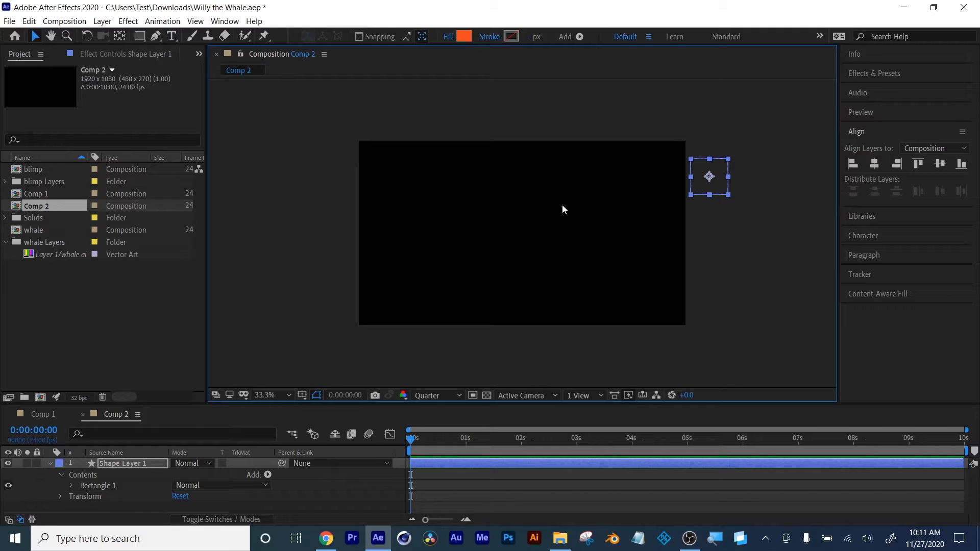
Reveal only the Position property of the square's shape layer
scroll(523, 215, "down", 1)
scroll(522, 216, "up", 1)
scroll(522, 216, "up", 2)
scroll(522, 215, "down", 1)
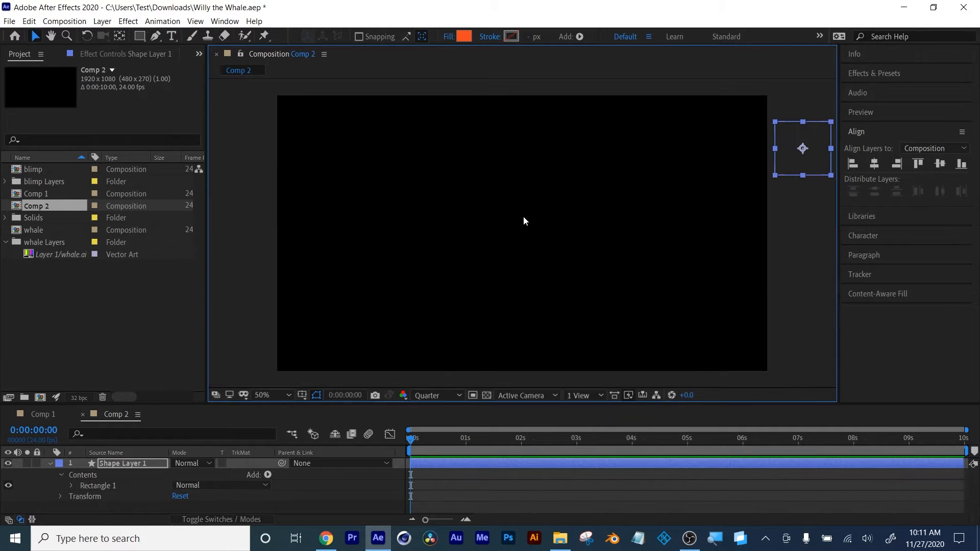
scroll(524, 217, "down", 2)
scroll(524, 217, "up", 2)
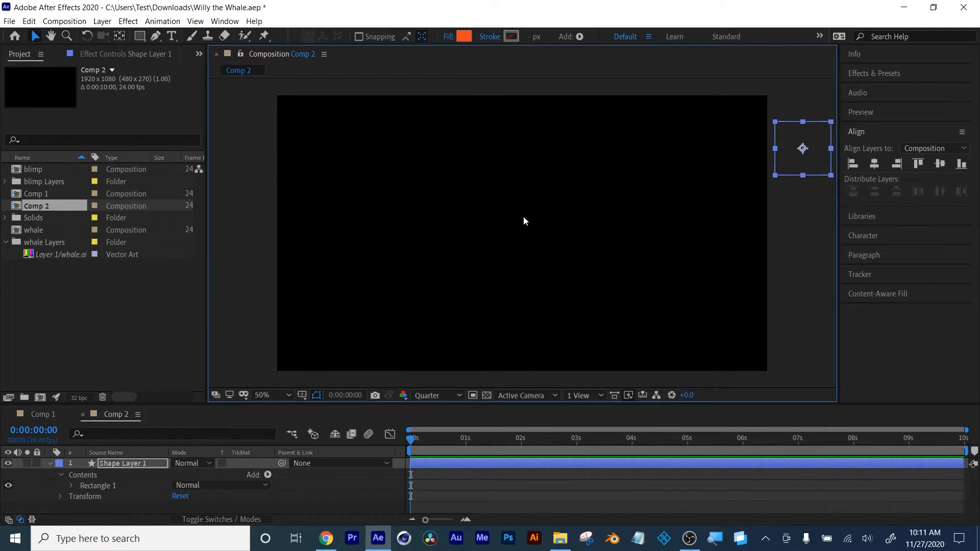
left_click(263, 396)
left_click(541, 302)
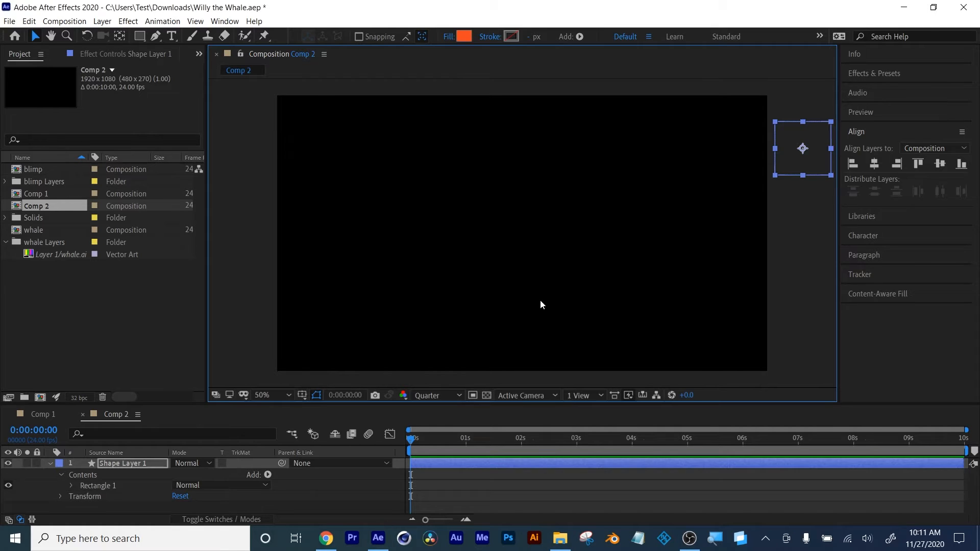
left_click(784, 164)
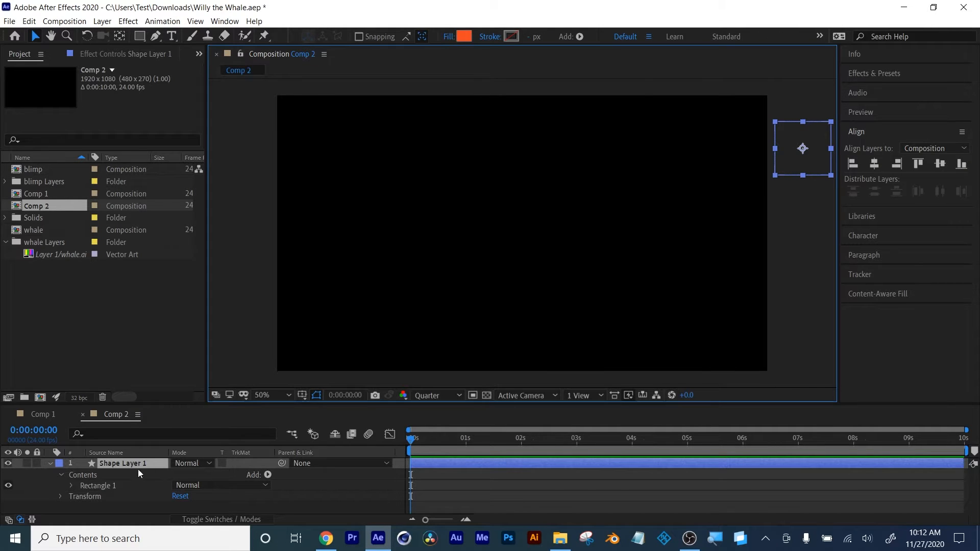
key("p")
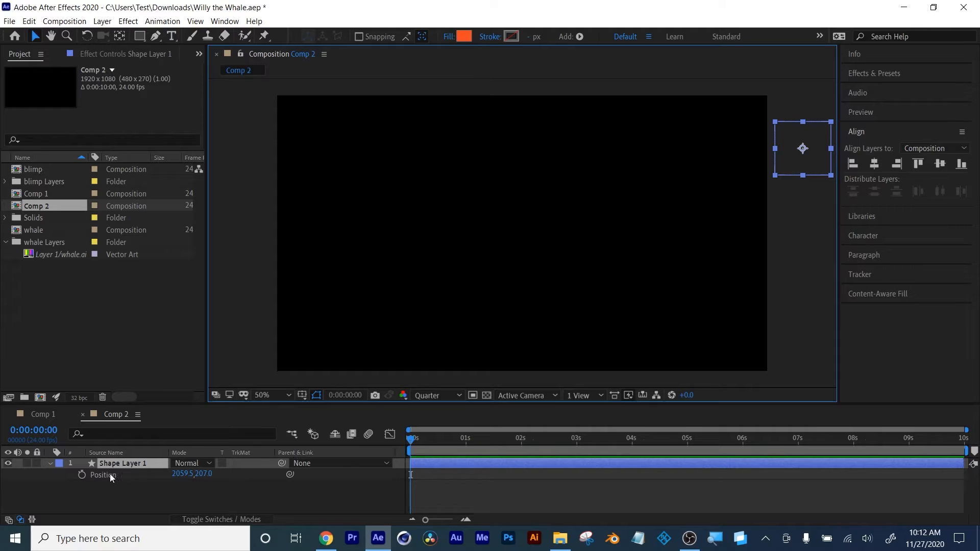
Expand the shape layer's full set of transform properties and enlarge the timeline area to show them all
left_click(53, 462)
left_click(51, 464)
scroll(115, 478, "down", 3)
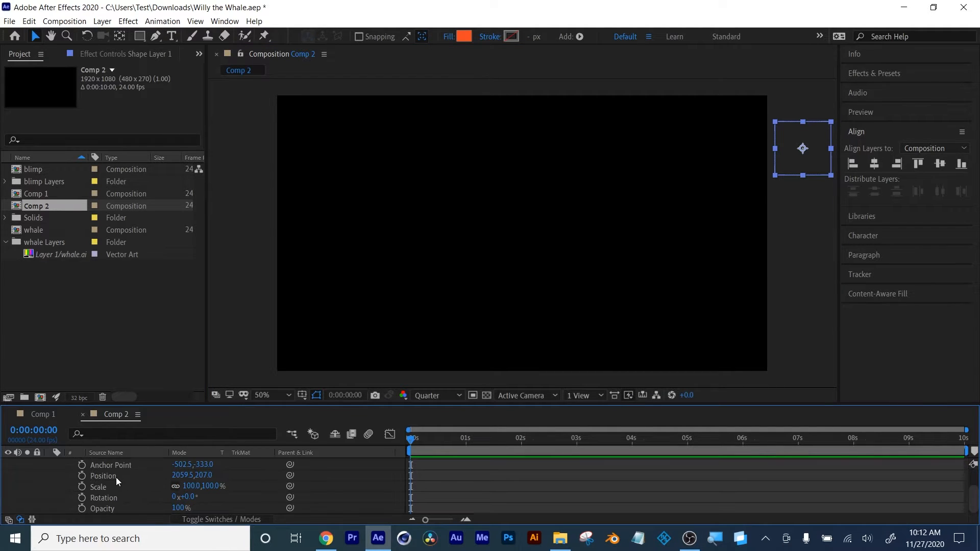
left_click(166, 403)
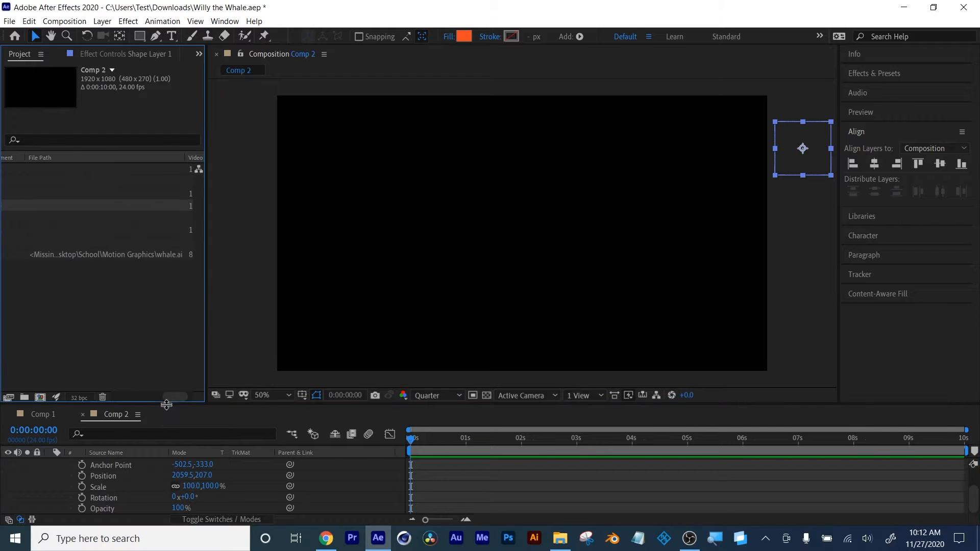
left_click_drag(166, 405, 167, 364)
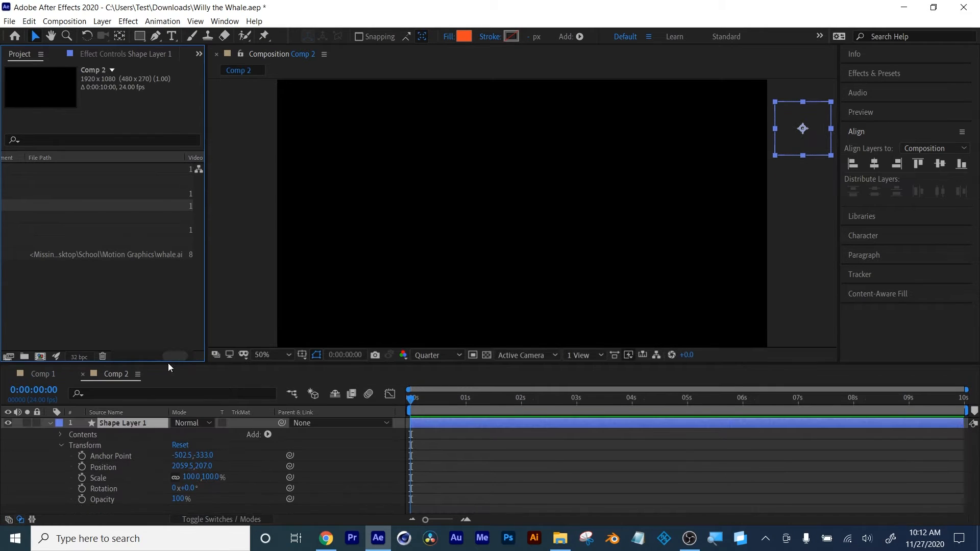
left_click(126, 356)
left_click(79, 356)
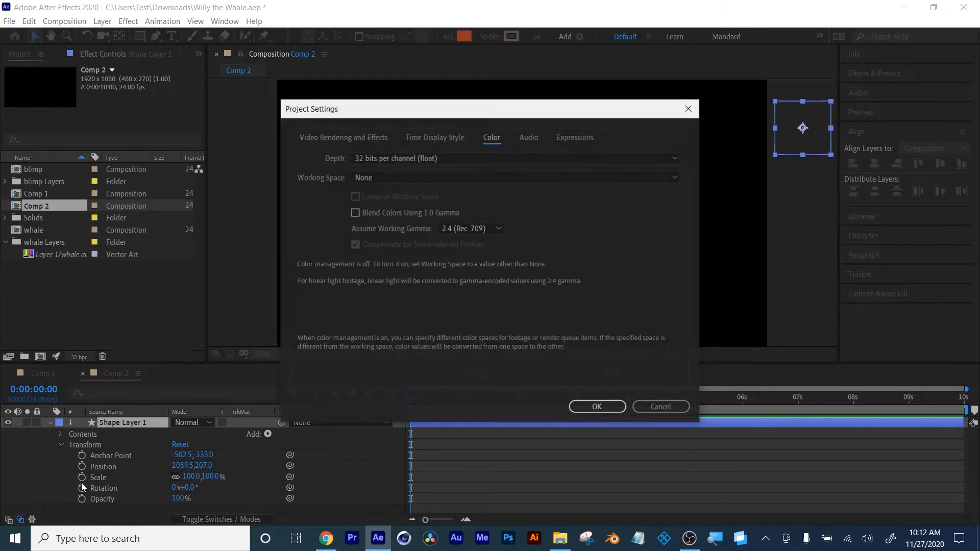
left_click(672, 407)
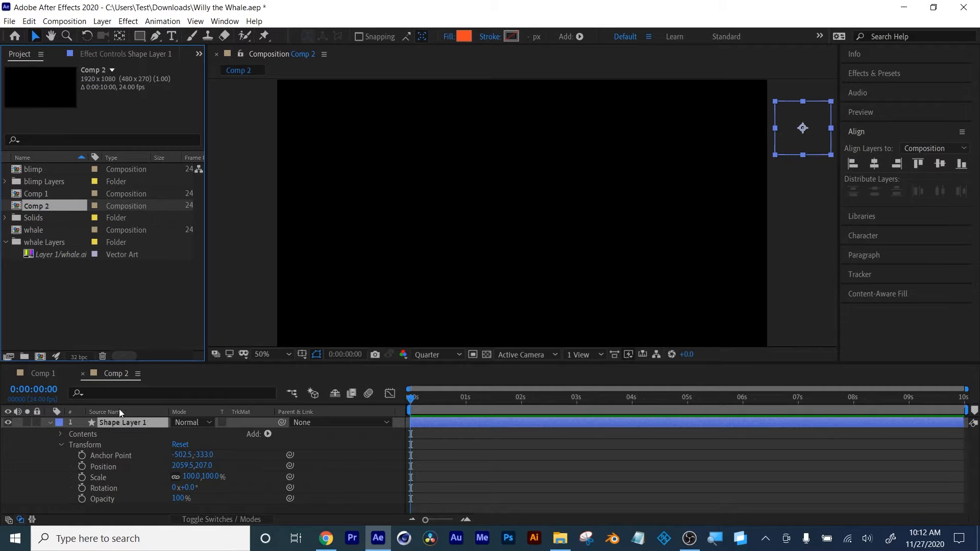
Keyframe the square's Position at 0:00:00:00 beyond the frame's right edge and at 0:00:06:01 beyond its left edge, at the same height
left_click(121, 422)
key("p")
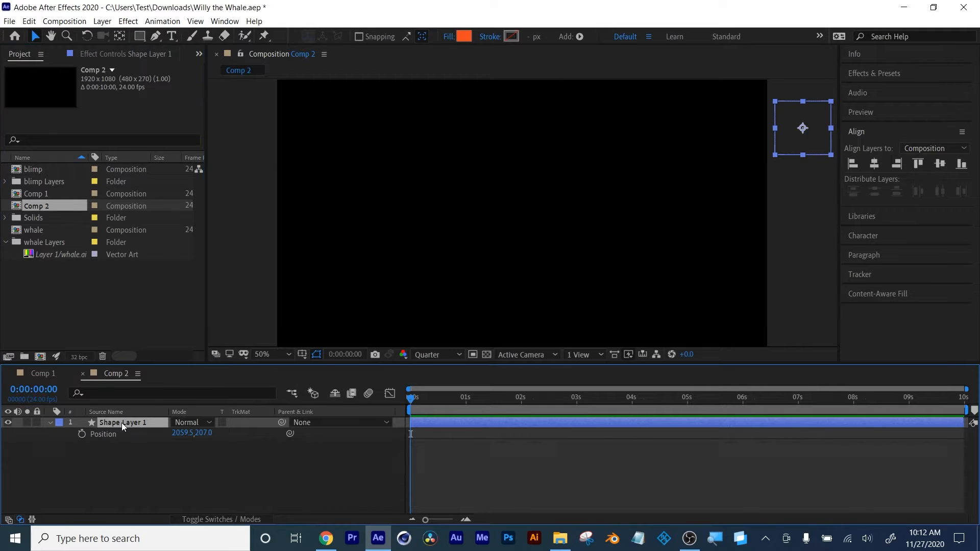
left_click(82, 433)
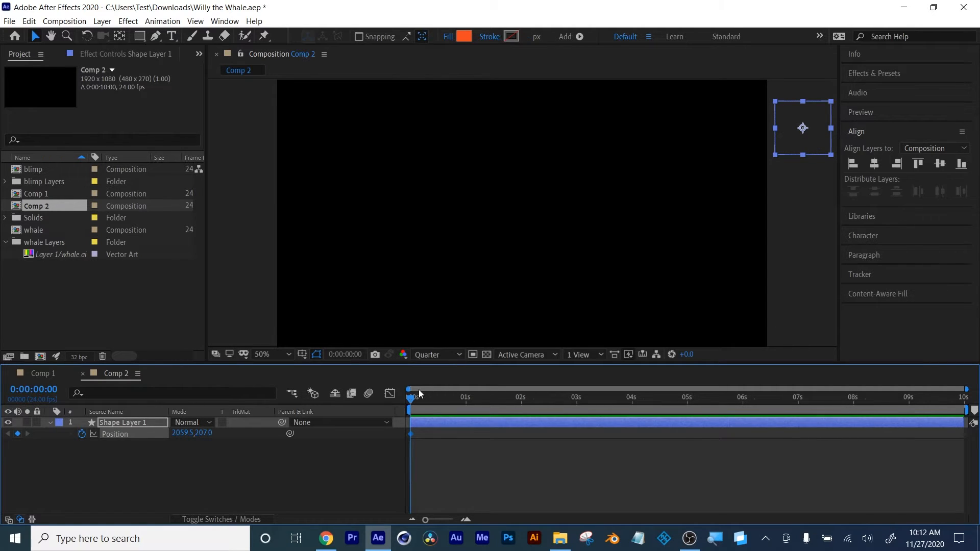
left_click_drag(417, 392, 744, 405)
left_click_drag(815, 137, 184, 127)
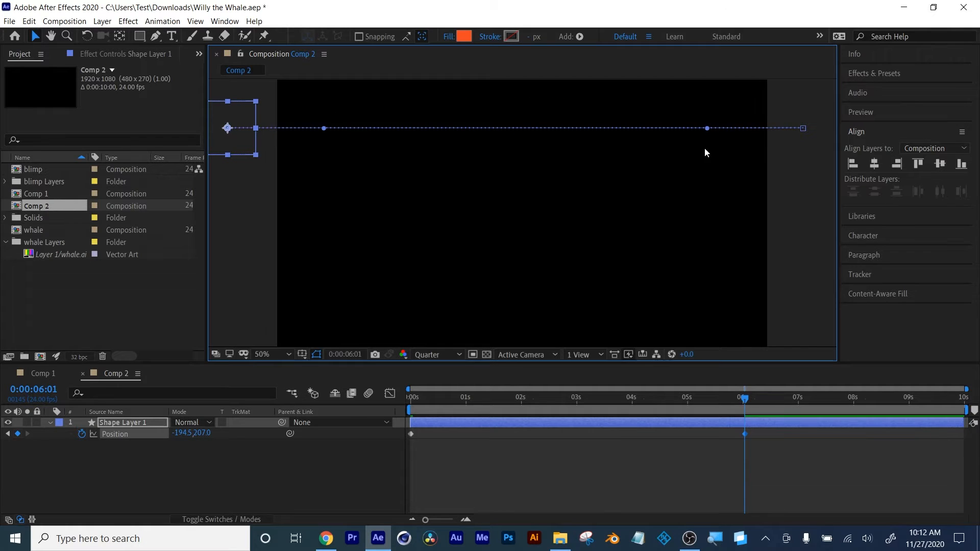
Preview the square's movement across the frame from the start of the composition
left_click_drag(745, 406, 356, 395)
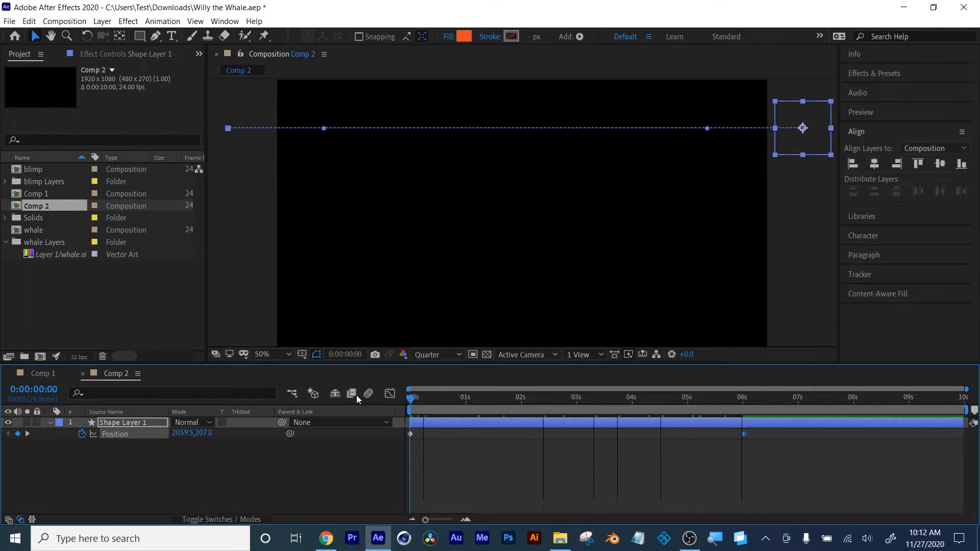
key("space")
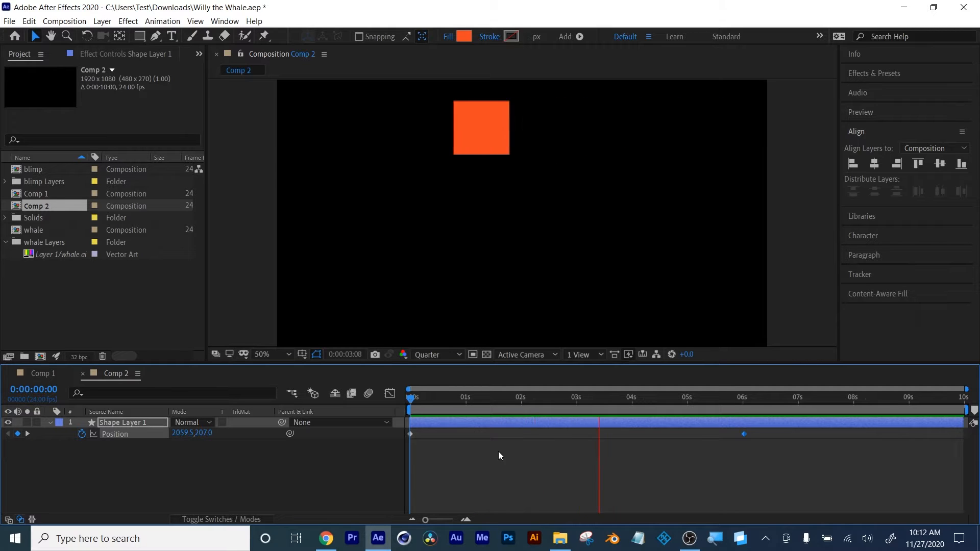
left_click(513, 427)
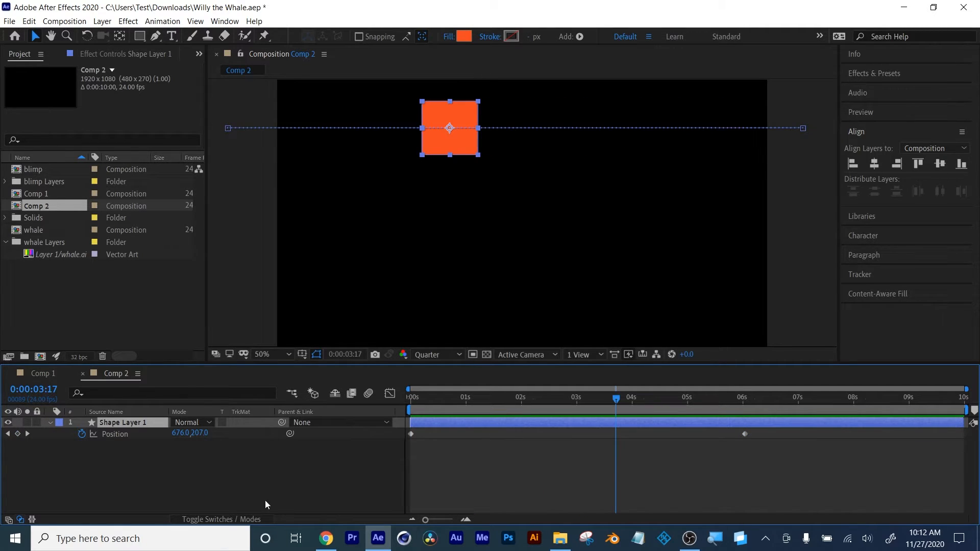
Apply Easy Ease to both Position keyframes of the square
left_click(113, 435)
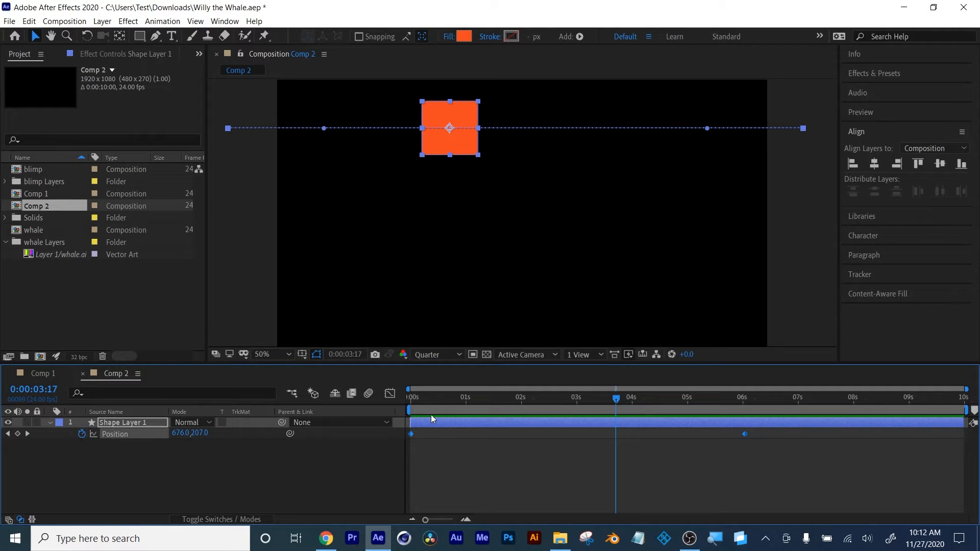
right_click(414, 433)
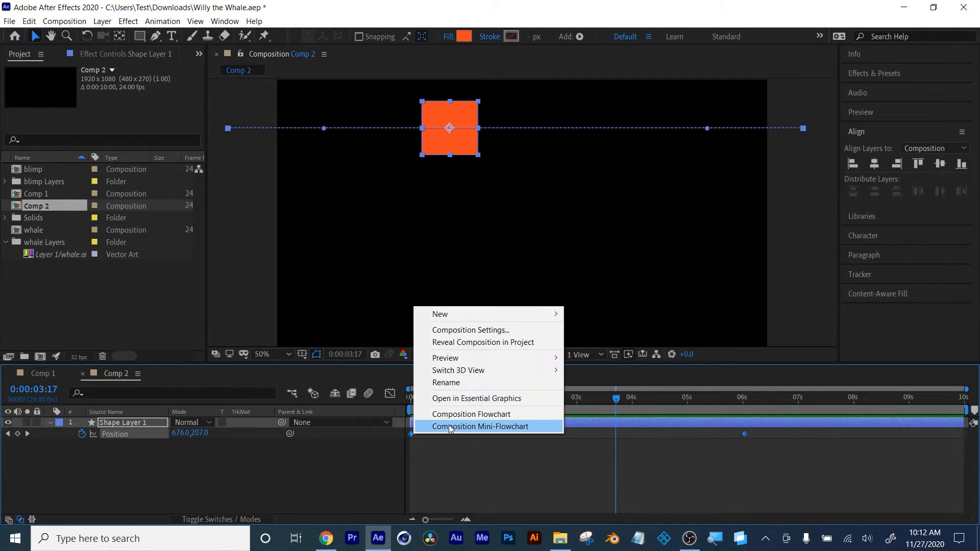
left_click(388, 458)
left_click(388, 458)
left_click(121, 437)
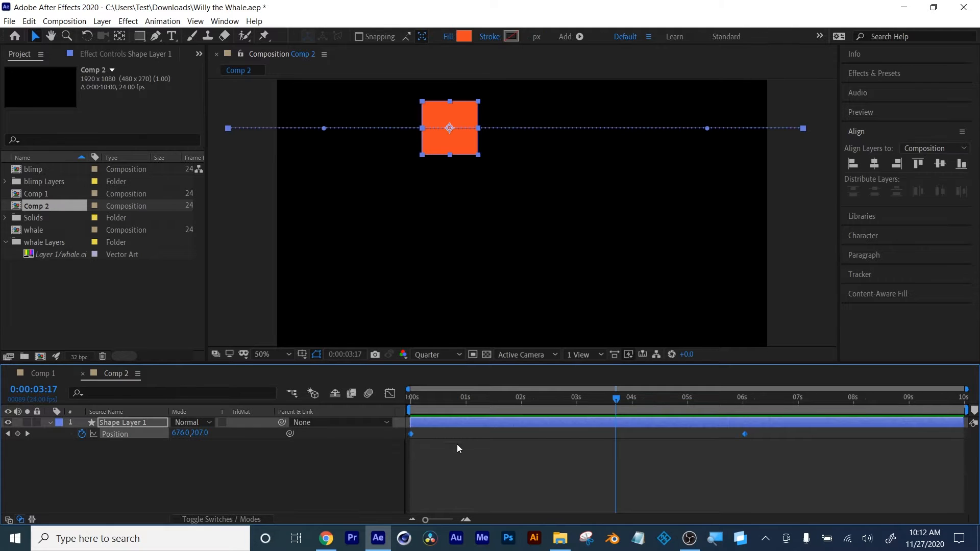
right_click(412, 433)
mouse_move(480, 425)
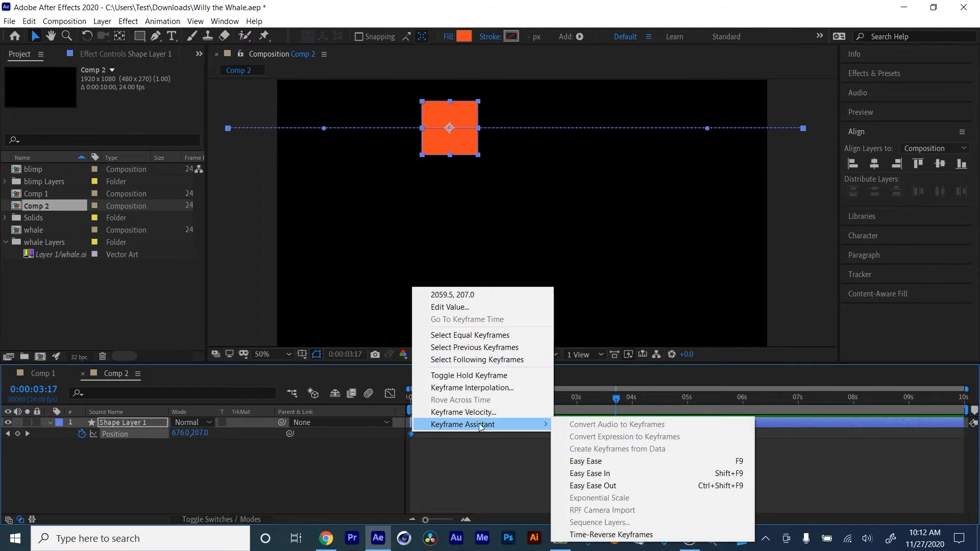
left_click(600, 457)
Play the eased square animation from the beginning of the composition
left_click_drag(543, 401, 396, 392)
left_click(506, 480)
key("space")
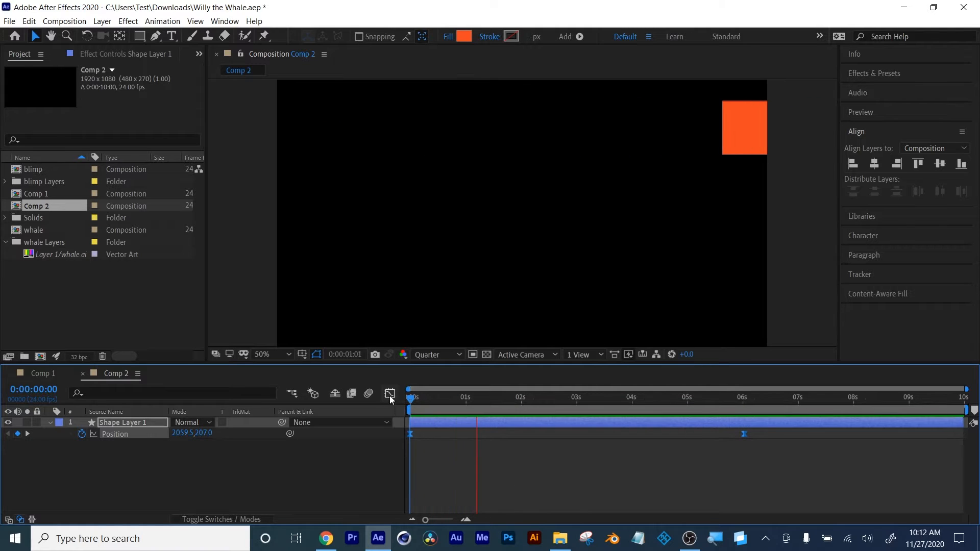
In the speed graph, extend the last Position keyframe's ease handle back to about 3.3 s and shorten the first keyframe's handle to about 0.6 s
left_click(389, 393)
key("space")
left_click(744, 490)
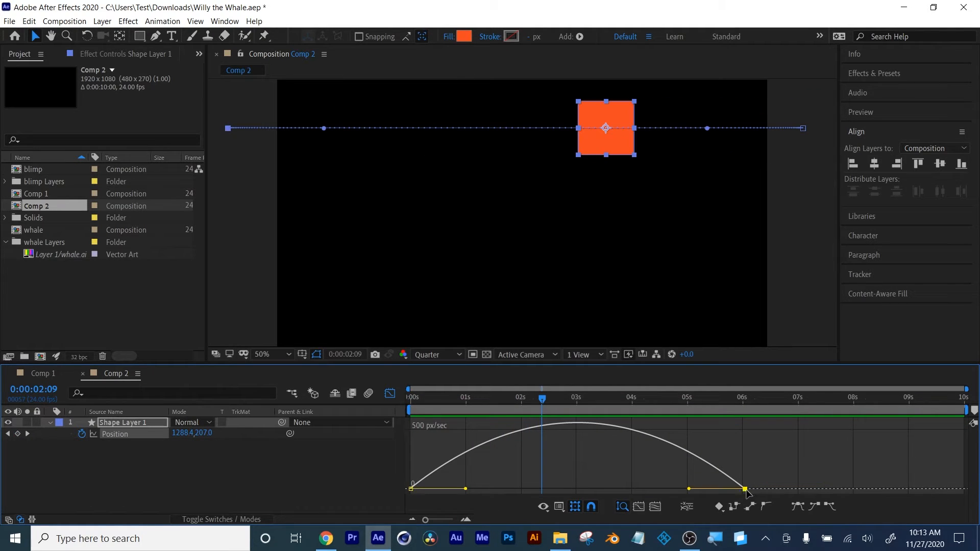
left_click_drag(689, 491, 613, 489)
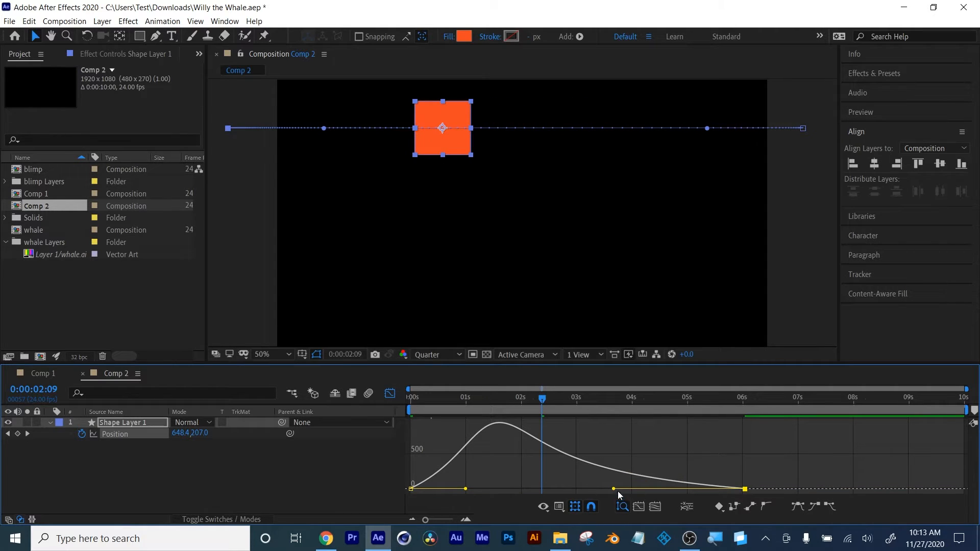
left_click_drag(614, 489, 599, 489)
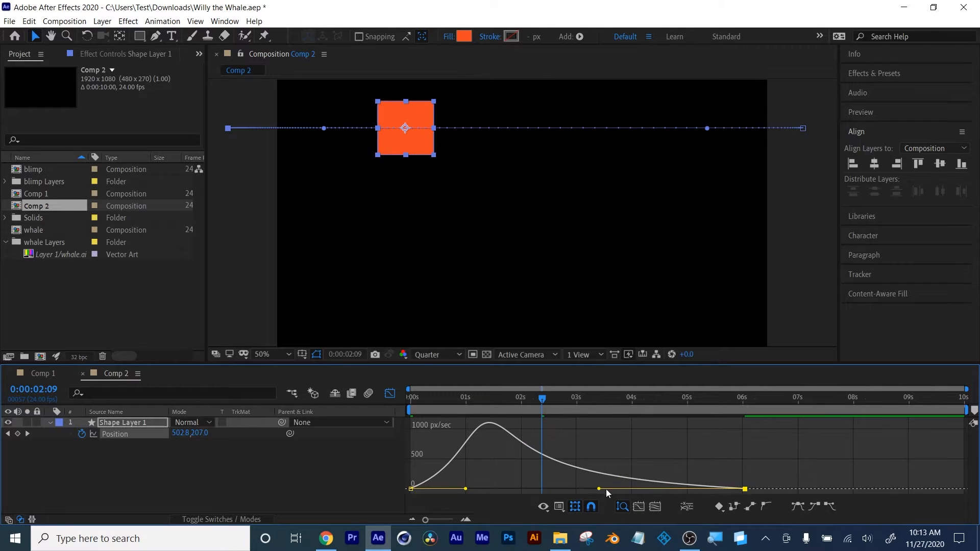
mouse_move(605, 488)
left_mouse_down()
mouse_move(734, 491)
mouse_move(592, 490)
left_mouse_up()
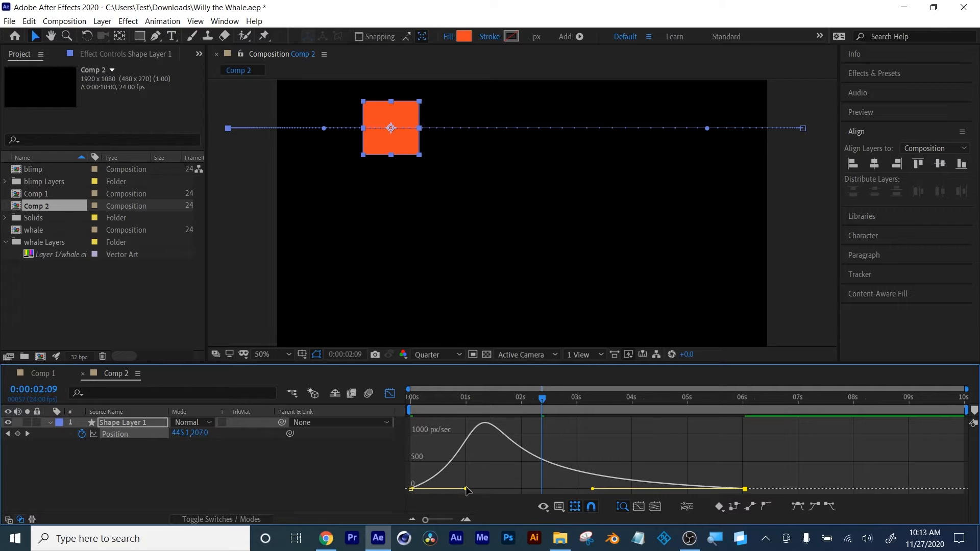
left_click_drag(465, 490, 445, 489)
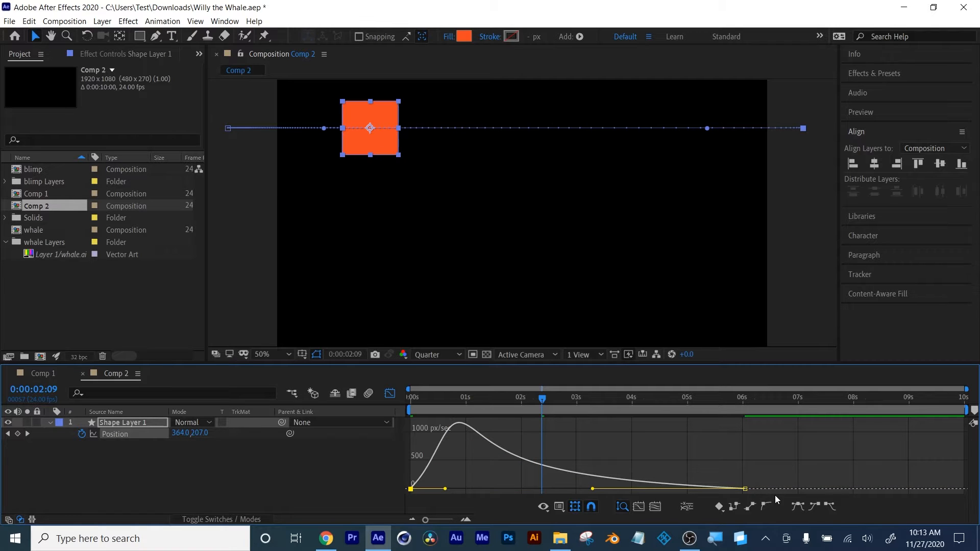
left_click(390, 393)
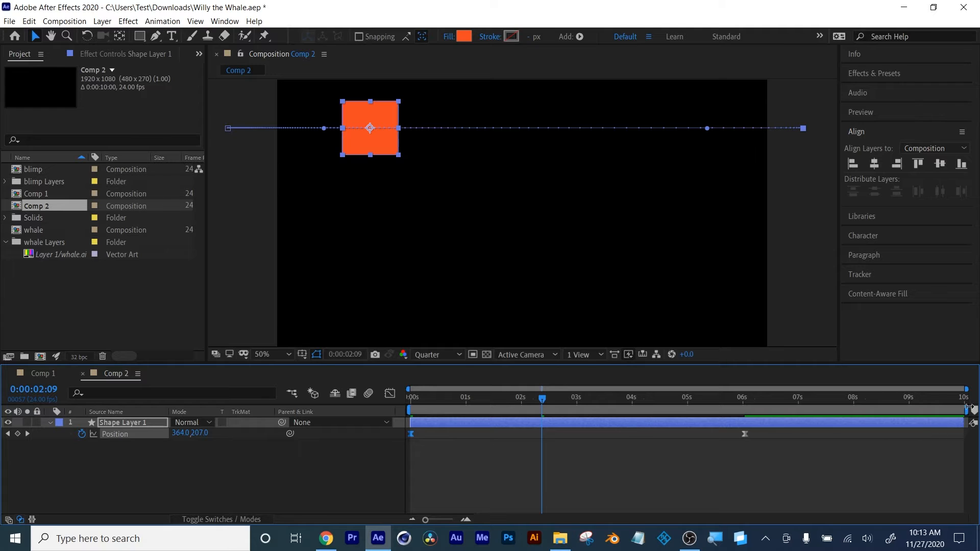
Shorten the work area to end at about 6.8 s and preview the square's animation from the start
left_click_drag(966, 410, 792, 408)
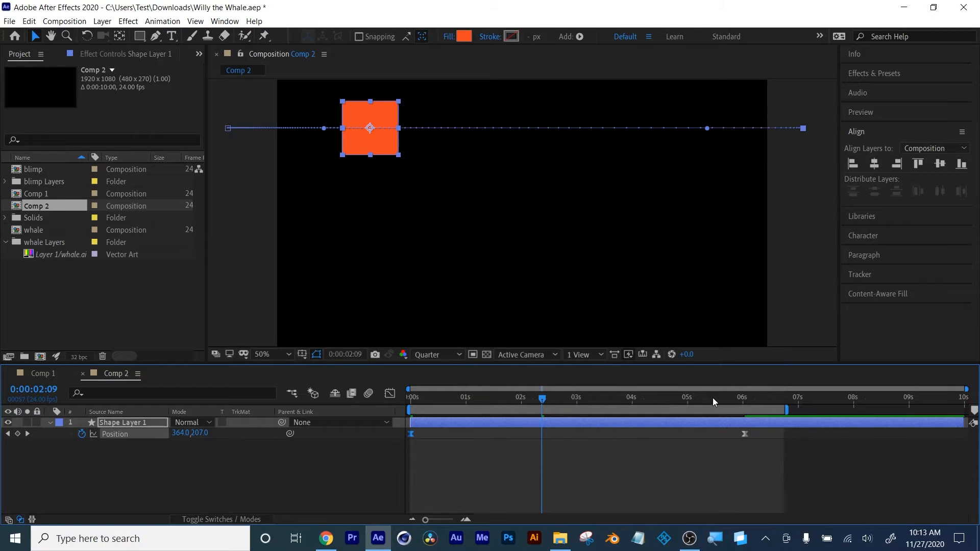
key("space")
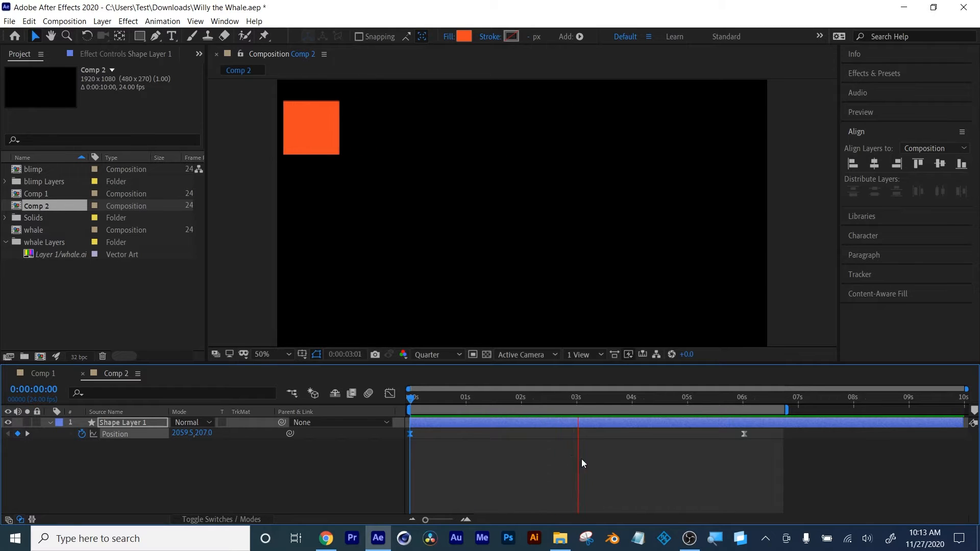
left_click(617, 400)
left_click_drag(617, 399, 362, 409)
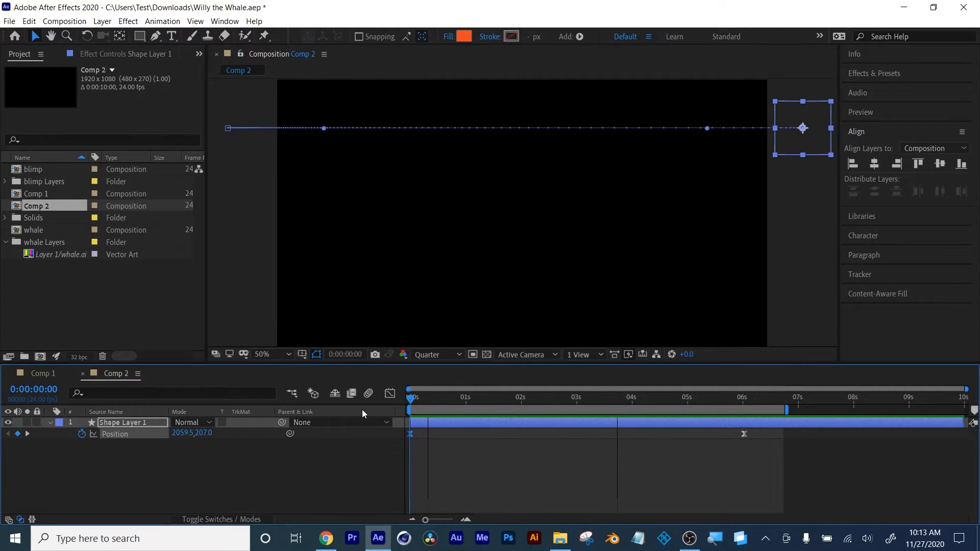
At 0:00:01:17, add a text layer reading "My Text Title" below the square
left_click_drag(423, 399, 504, 403)
key("ctrl+t")
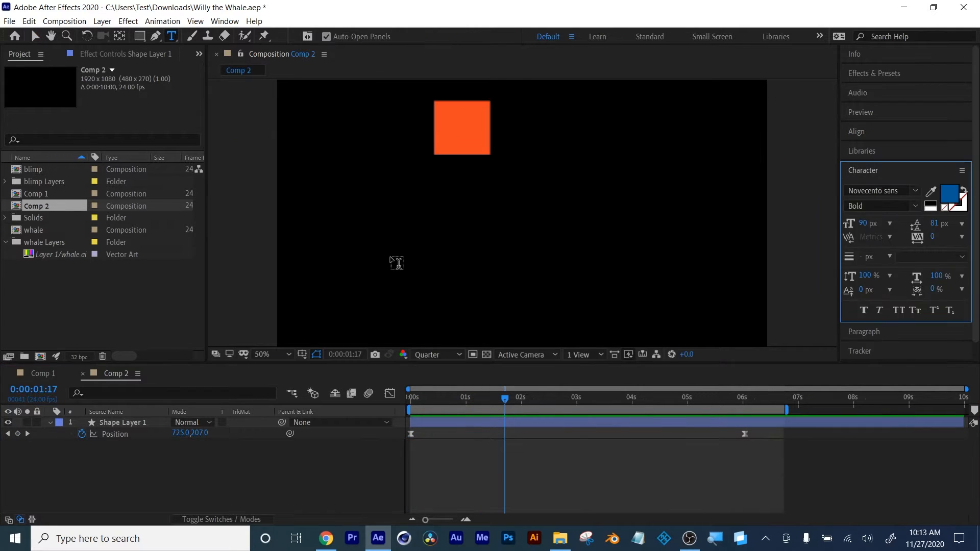
left_click(396, 250)
type("My Text Title")
Place the text title just right of the orange square and enlarge its font size to 153 px
left_click(34, 35)
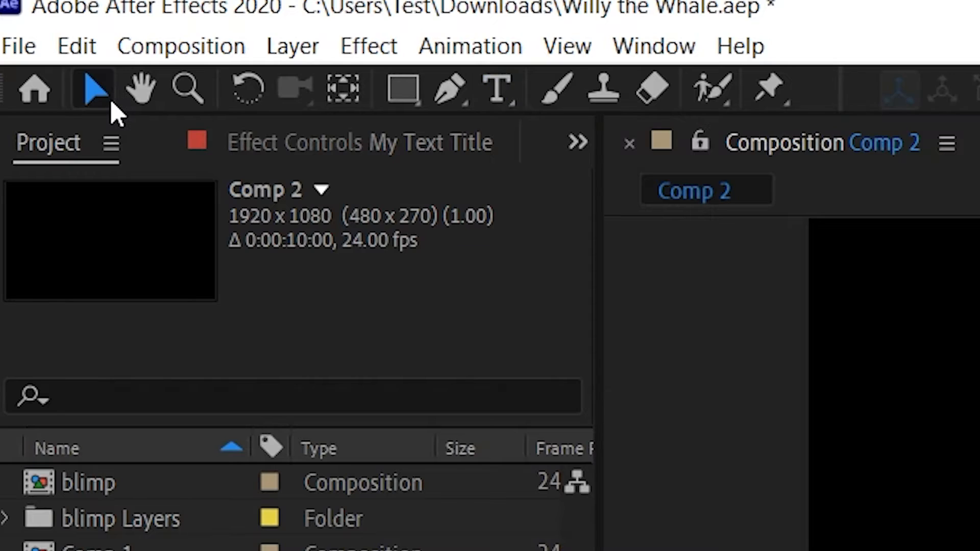
left_click_drag(463, 244, 582, 134)
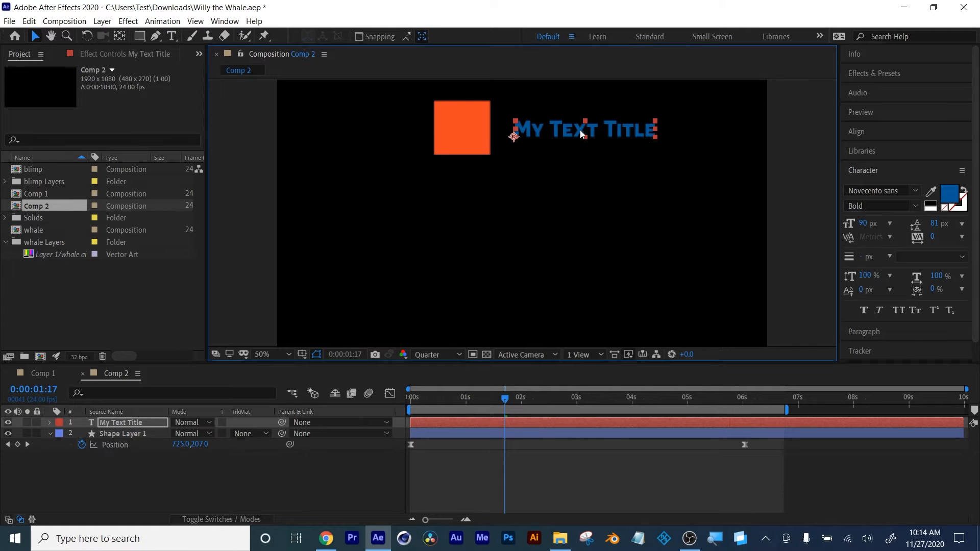
left_click_drag(858, 223, 705, 132)
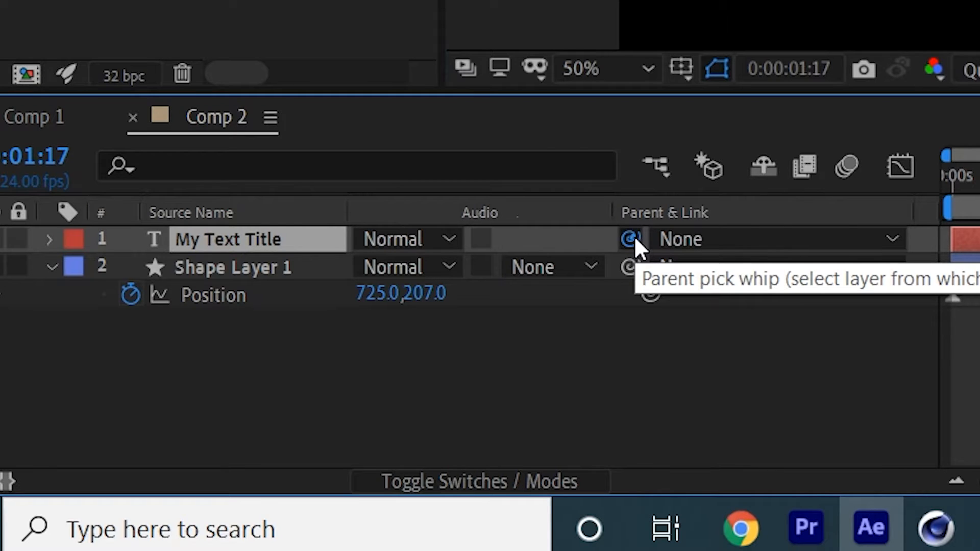
Parent the My Text Title layer to Shape Layer 1 and scrub to 0:00:02:12 to check their joint movement
left_click_drag(633, 235, 230, 274)
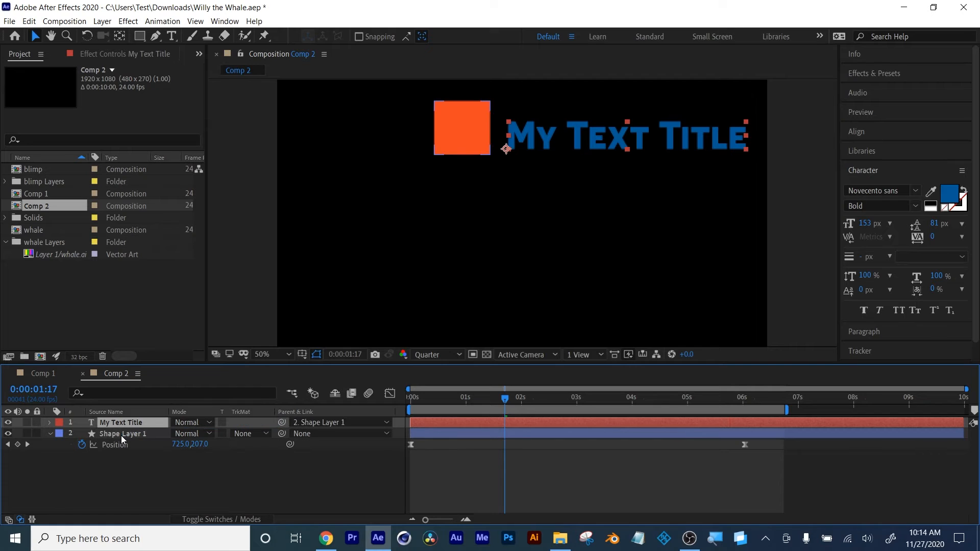
left_click(326, 422)
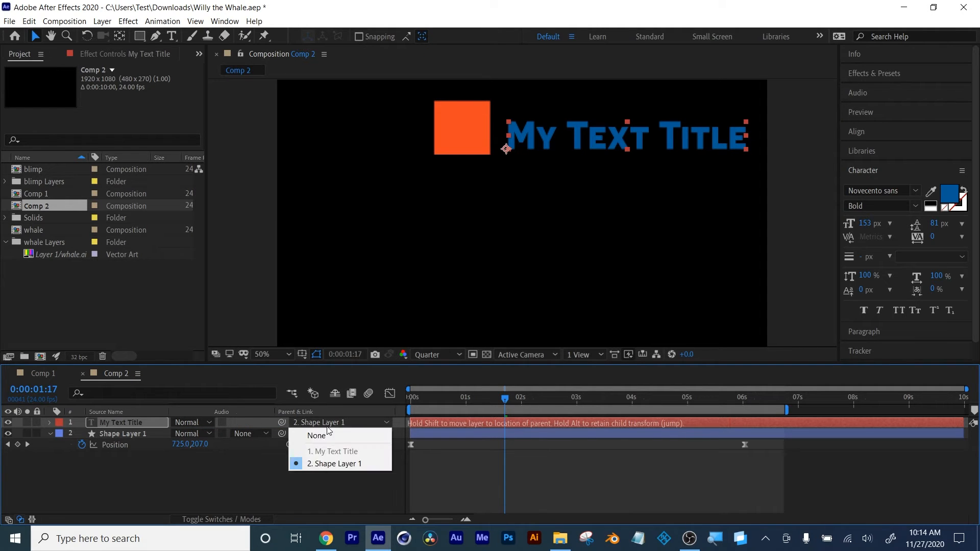
left_click(265, 478)
left_click_drag(506, 403, 547, 405)
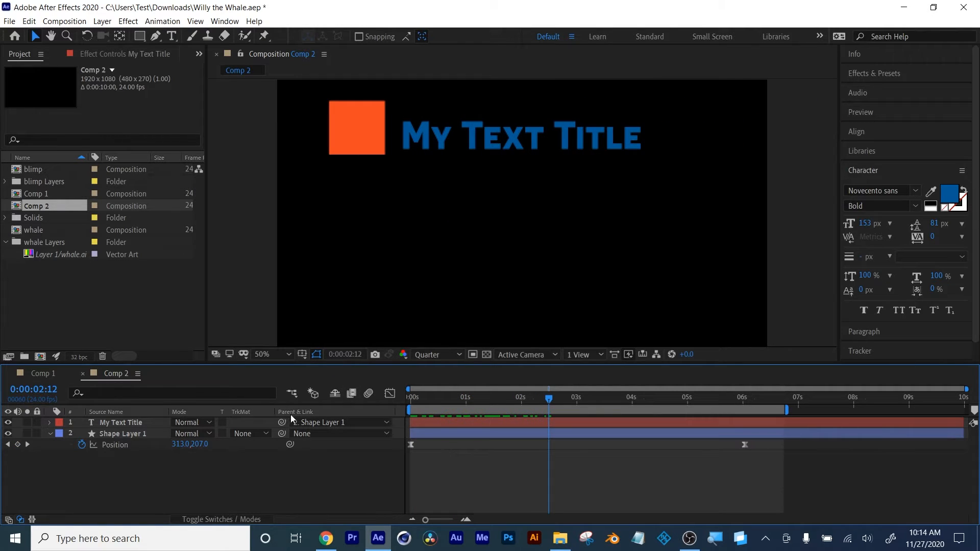
Undo the parenting of the text title to the square's layer
left_click(491, 426)
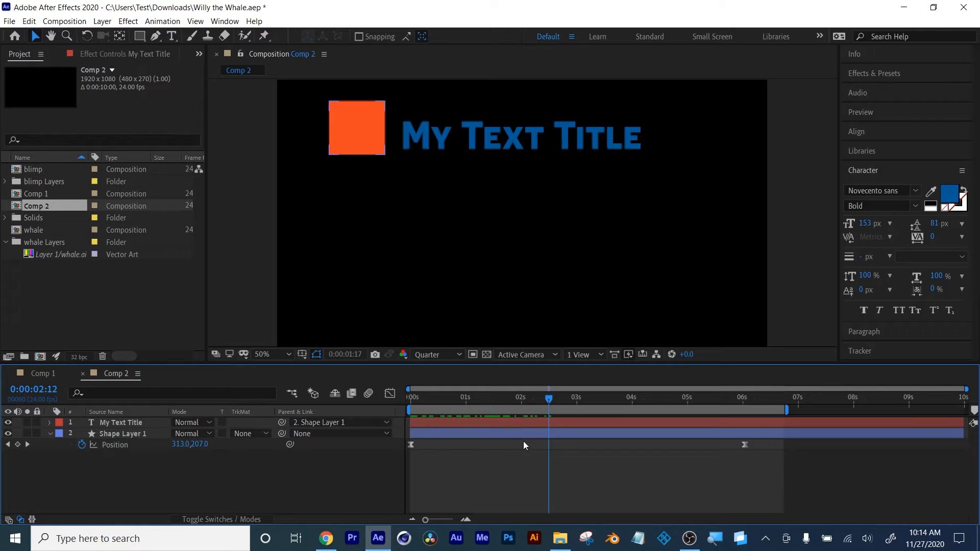
key("ctrl+z")
left_click(484, 495)
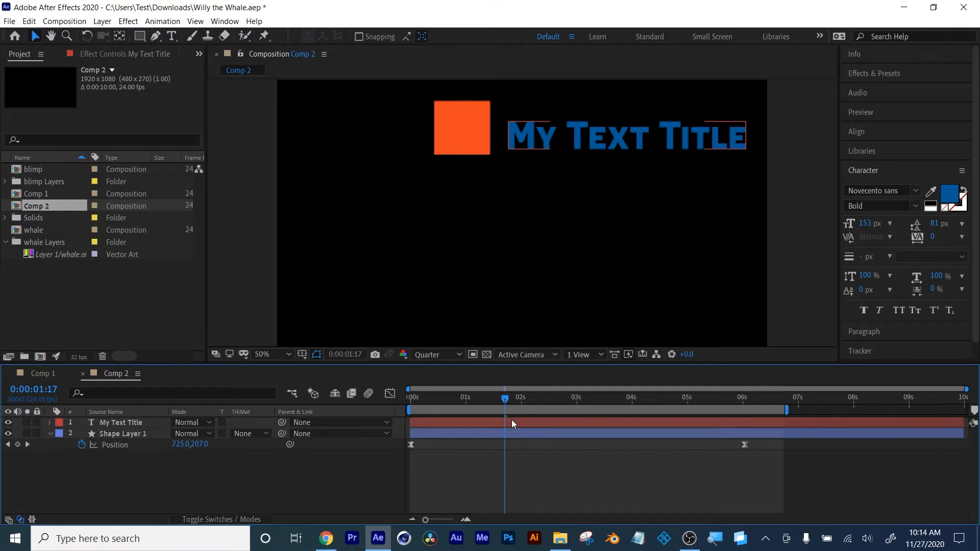
Select the My Text Title layer and browse the animation presets to the Organic folder under Text
left_click(513, 421)
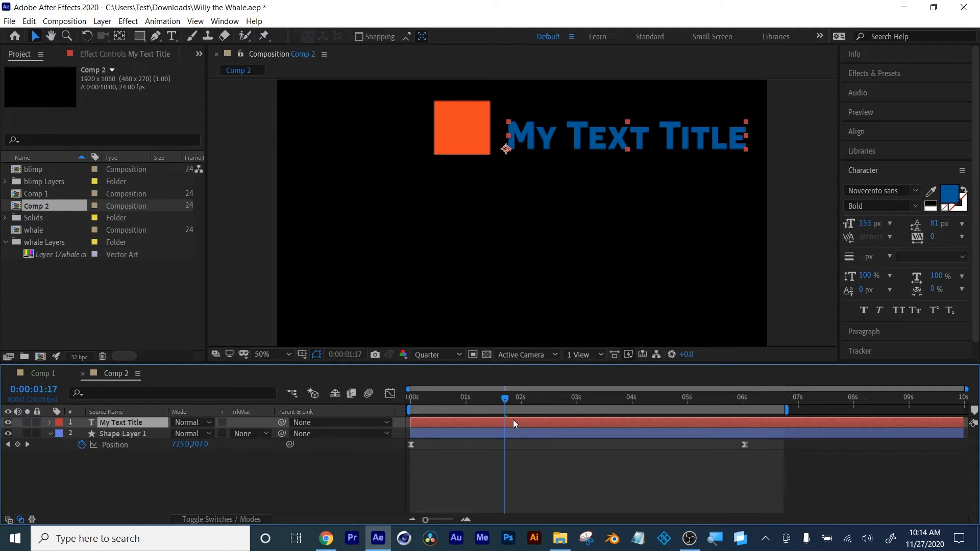
left_click(893, 74)
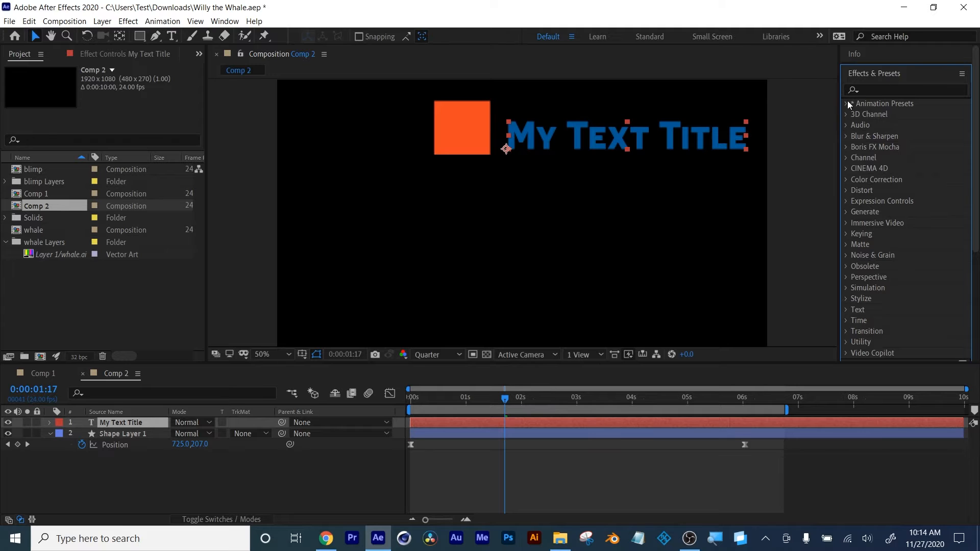
left_click(846, 104)
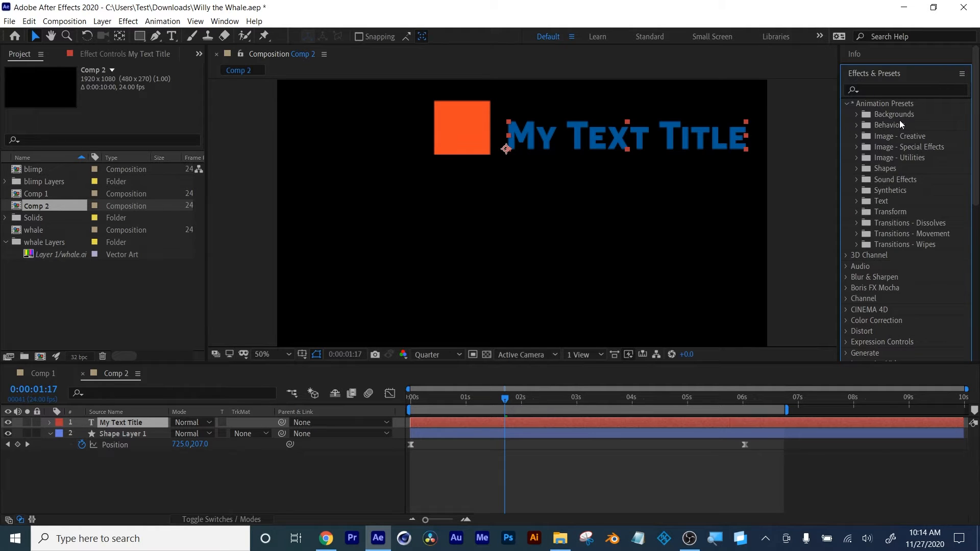
left_click(857, 201)
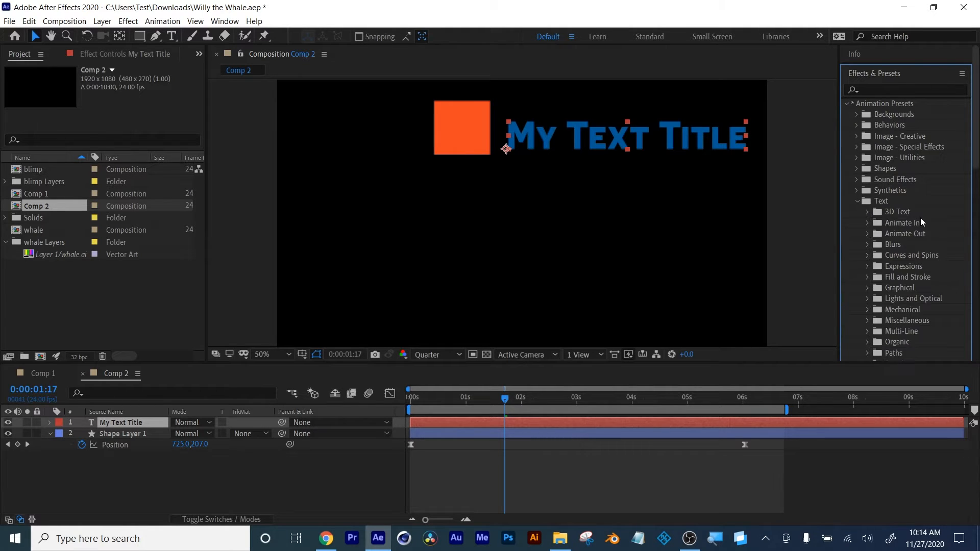
scroll(929, 216, "down", 3)
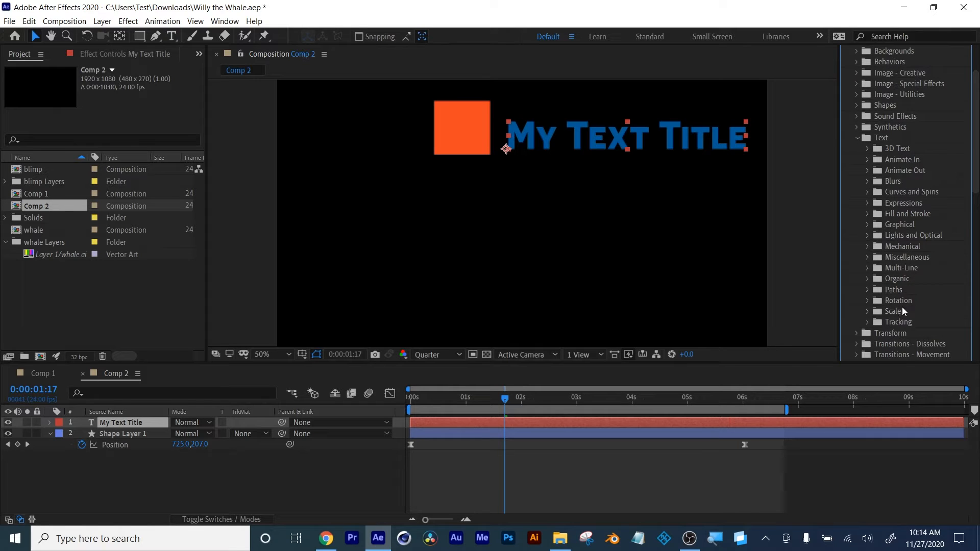
left_click(867, 279)
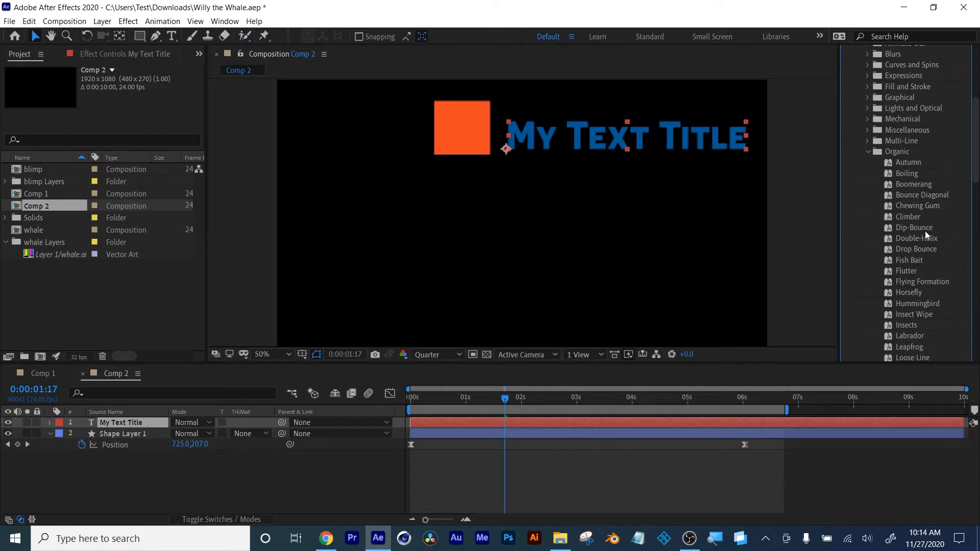
scroll(925, 231, "down", 1)
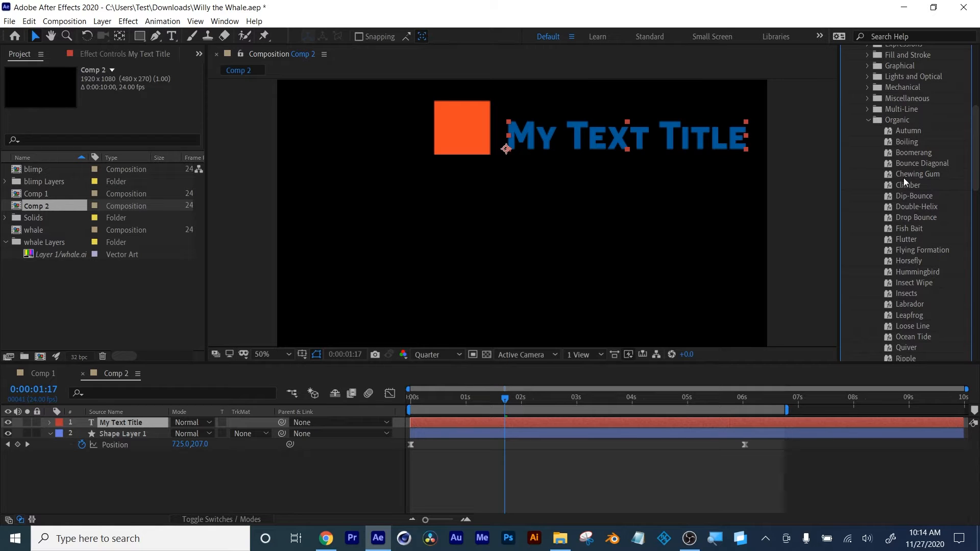
scroll(920, 277, "down", 3)
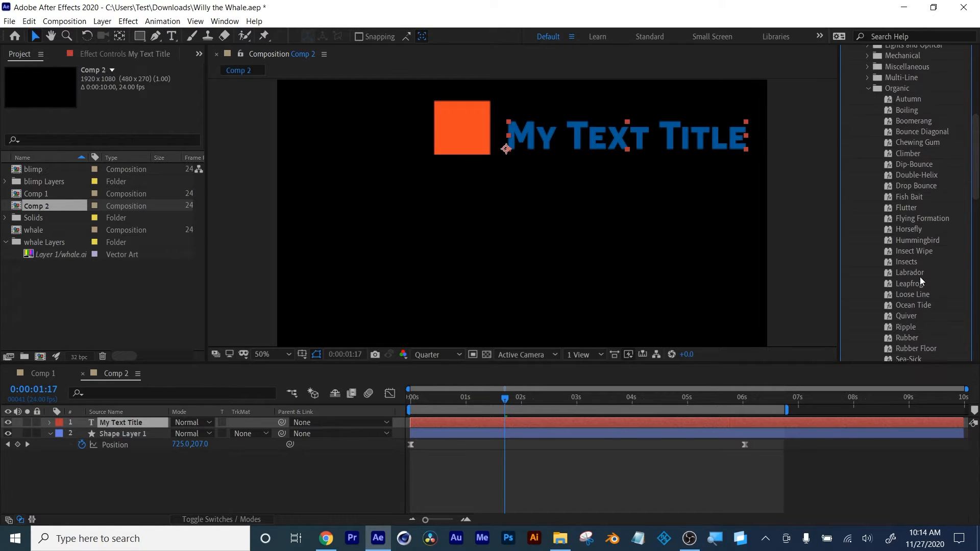
Apply the Ocean Tide text preset to the My Text Title layer at 0:00:01:17
left_click(914, 243)
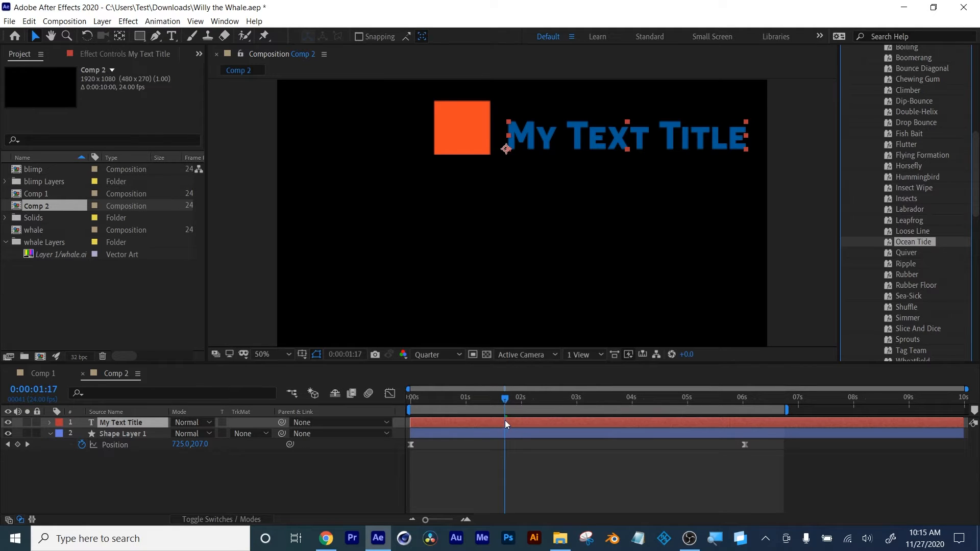
left_click(520, 425)
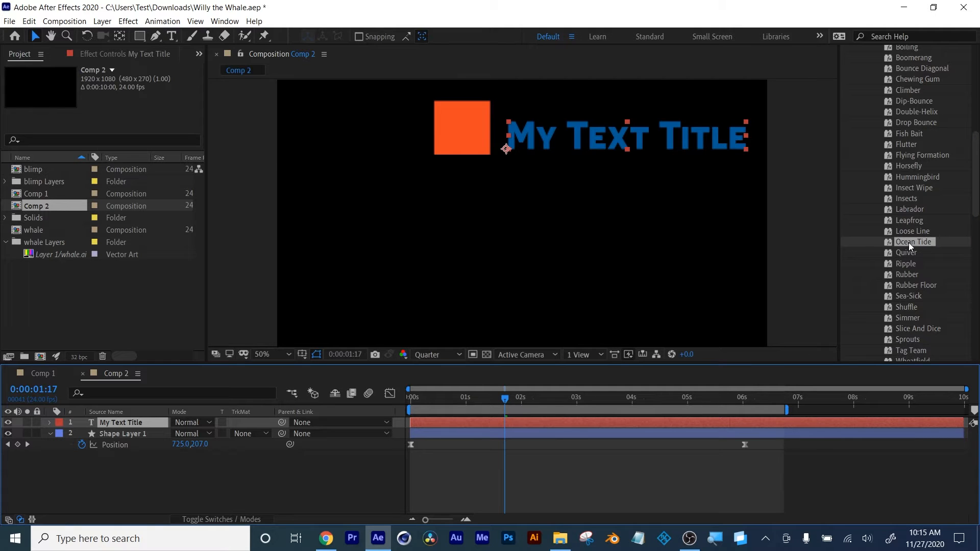
left_click_drag(908, 241, 504, 389)
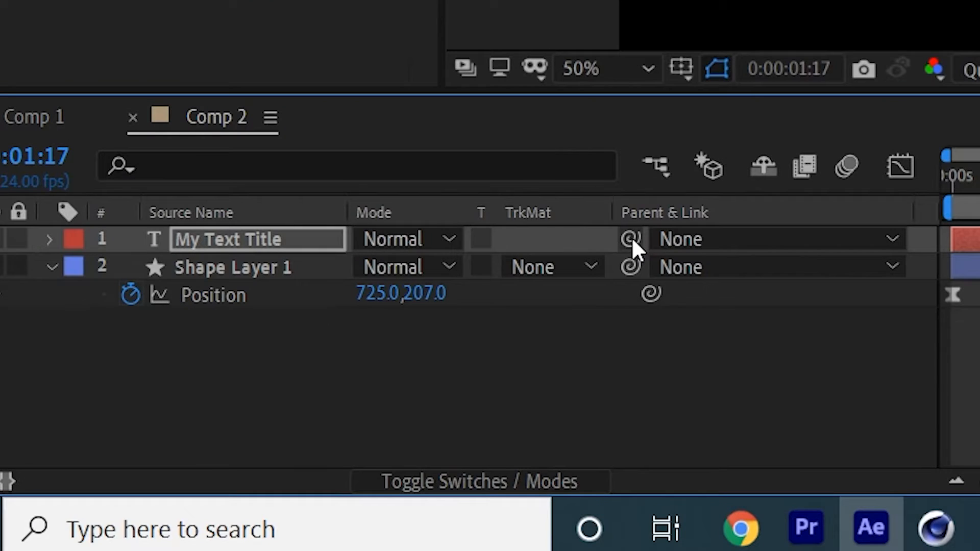
Parent the animated text title to Shape Layer 1 and preview the combined motion from the start
left_click_drag(282, 422, 133, 436)
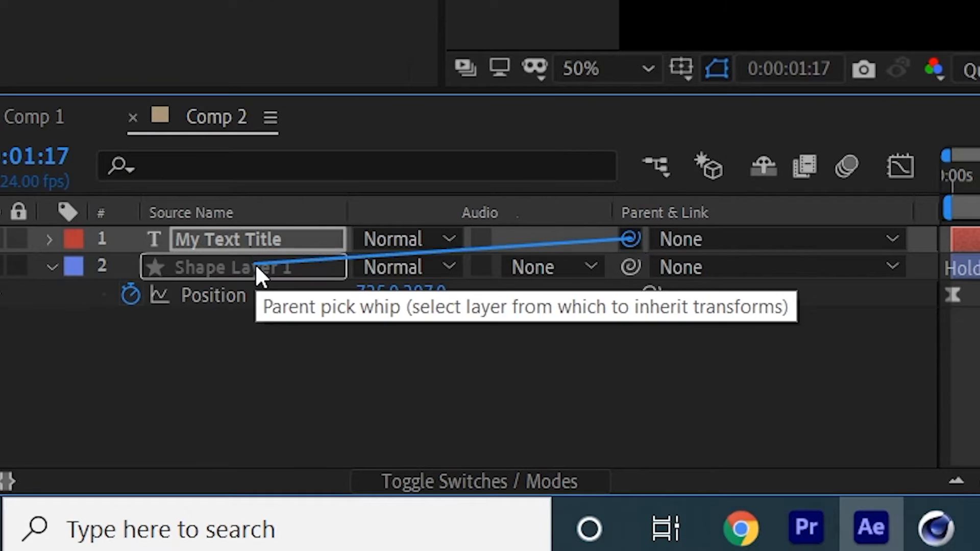
left_click_drag(258, 275, 258, 275)
key("space")
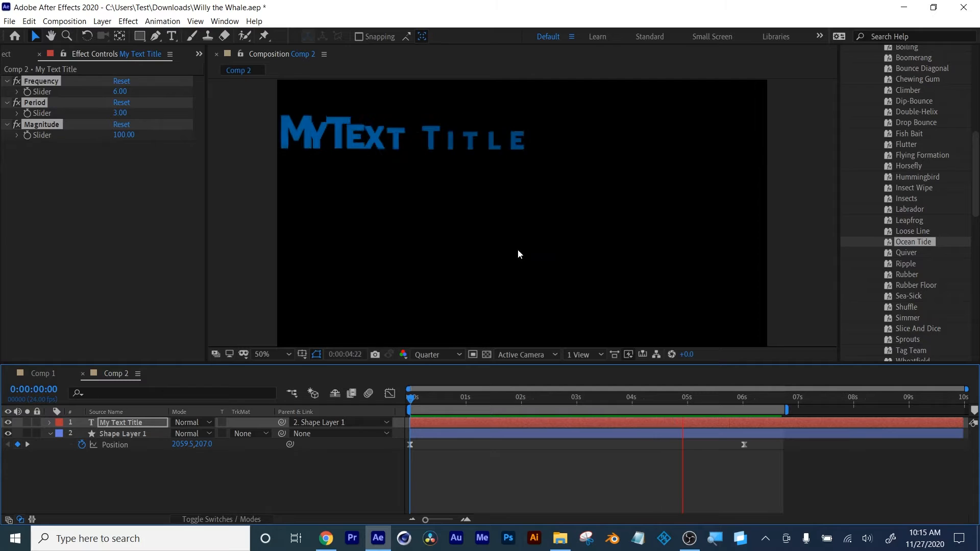
key("space")
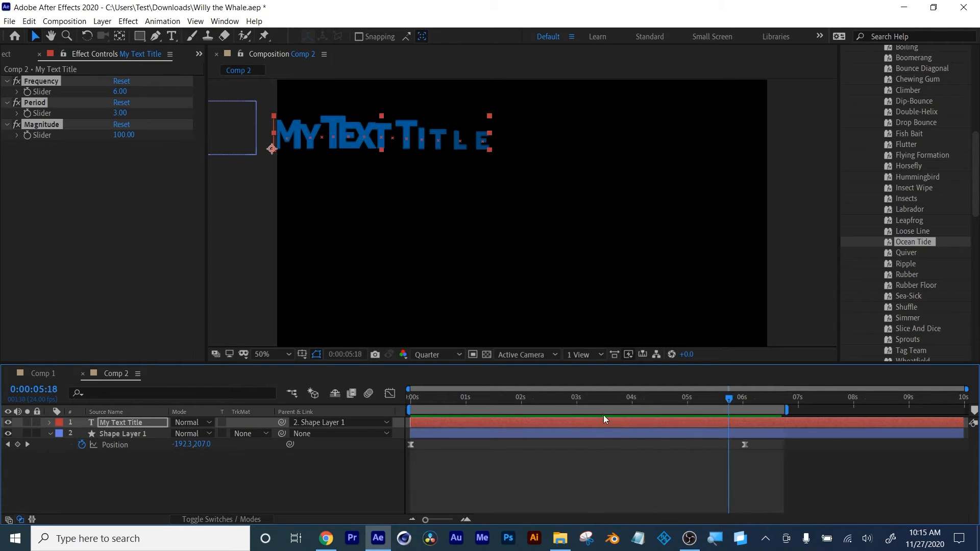
left_click(606, 423)
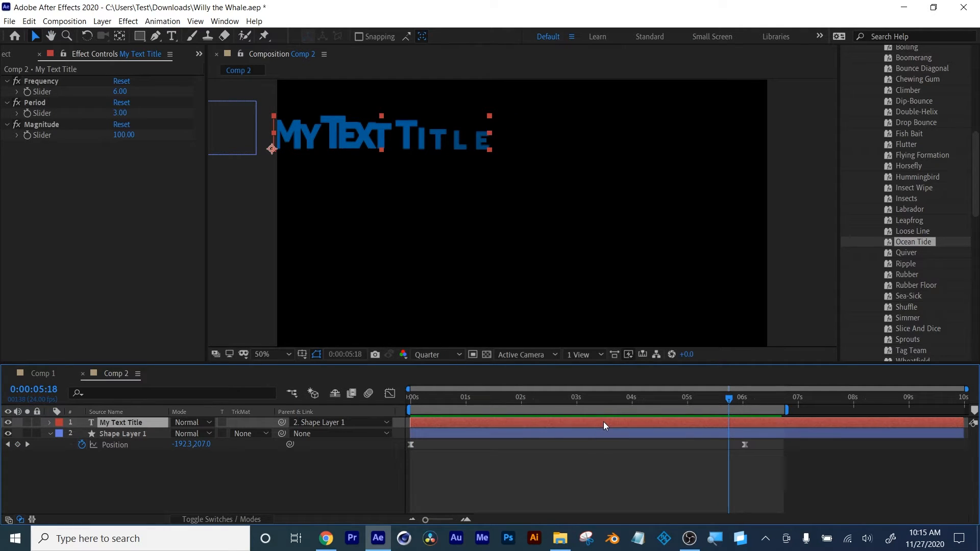
left_click(589, 454)
left_click(590, 421)
left_click(50, 422)
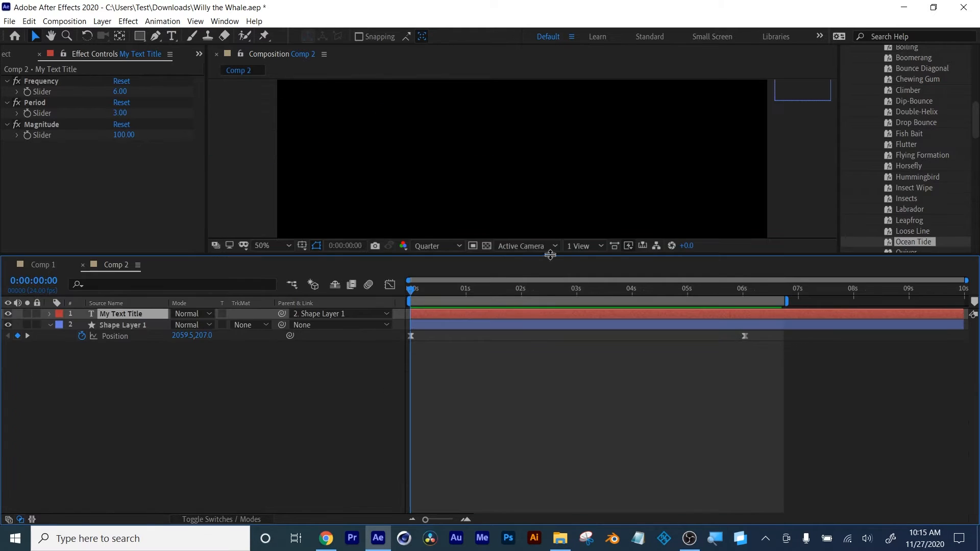
left_click_drag(550, 256, 538, 372)
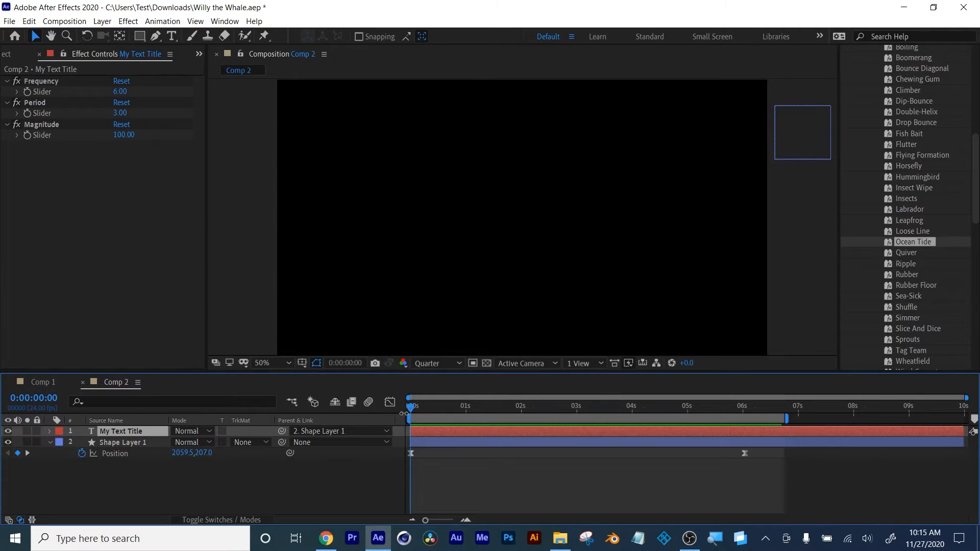
At 0:00:01:21, delete the Frequency, Period and Magnitude effects from the text title layer
left_click_drag(419, 405, 514, 407)
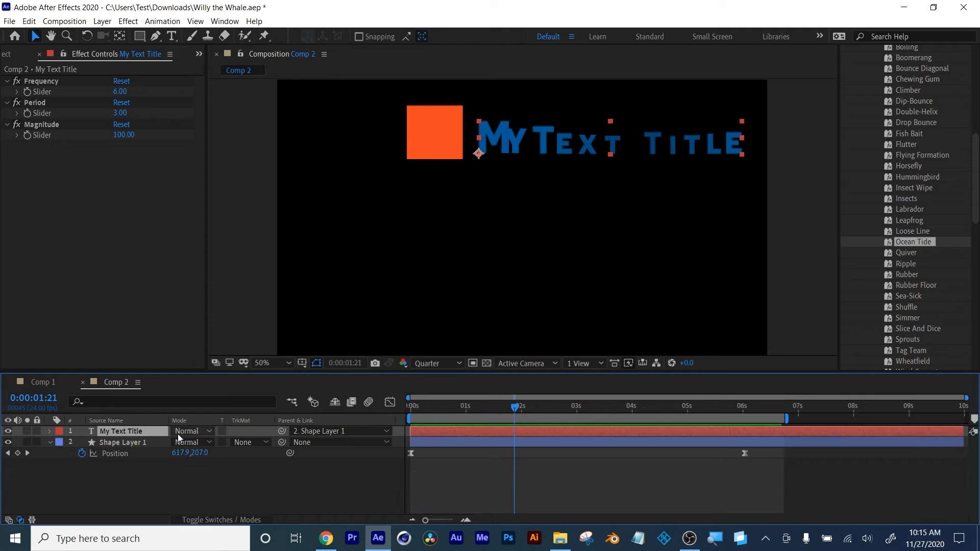
left_click(29, 82)
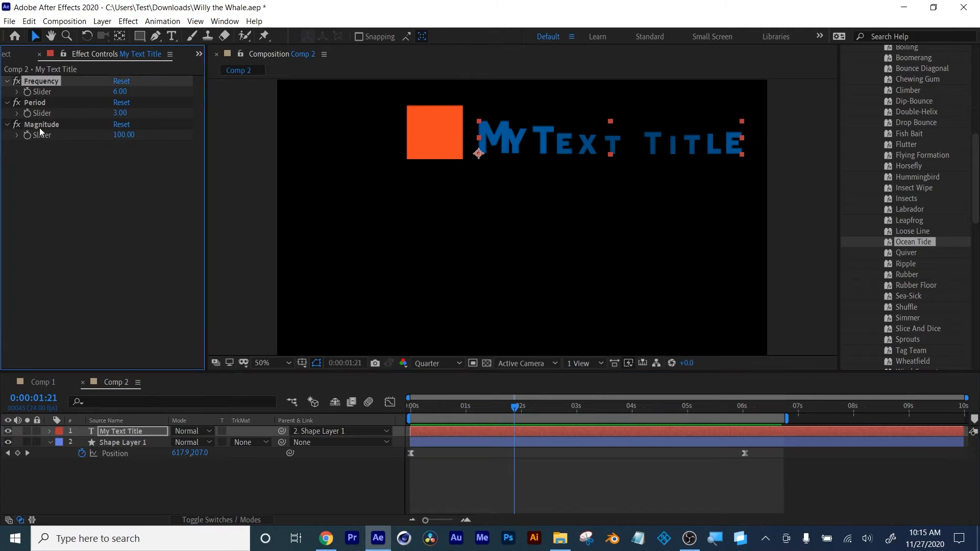
left_click(39, 128, "shift")
key("Delete")
Undo the effect deletion, the parenting to the square and the Ocean Tide preset on the text title
key("ctrl+z")
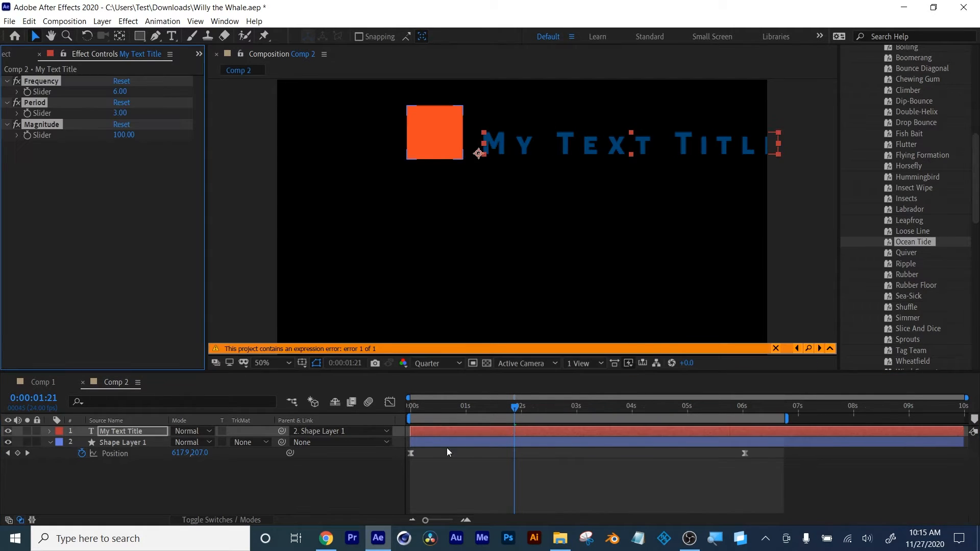
key("ctrl+z")
key("ctrl+z")
key("ctrl+z")
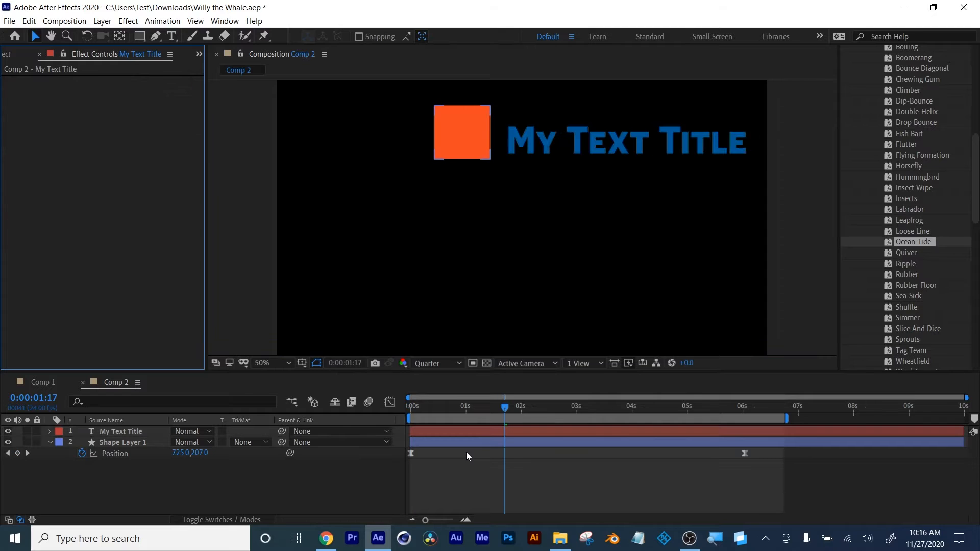
Apply the Ripple preset from the Organic text presets to the My Text Title layer at 0:00:01:16
mouse_move(505, 407)
left_mouse_down()
mouse_move(546, 406)
mouse_move(503, 409)
left_mouse_up()
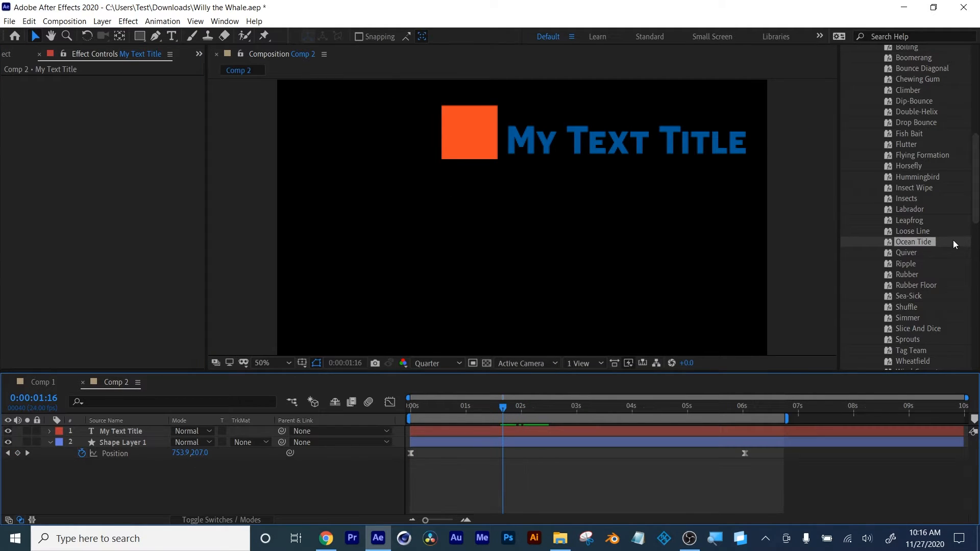
scroll(905, 306, "up", 2)
left_click(904, 329)
left_click_drag(901, 329, 630, 426)
left_click(623, 429)
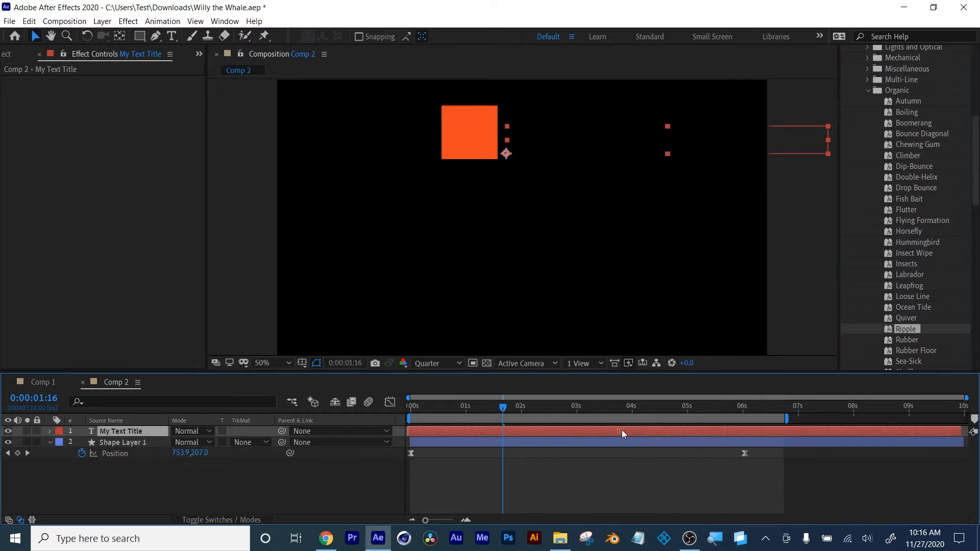
Reveal the Ripple keyframes on My Text Title and, at 0:00:01:15, parent the layer to Shape Layer 1
key("u")
mouse_move(503, 406)
left_mouse_down()
mouse_move(601, 419)
mouse_move(502, 420)
left_mouse_up()
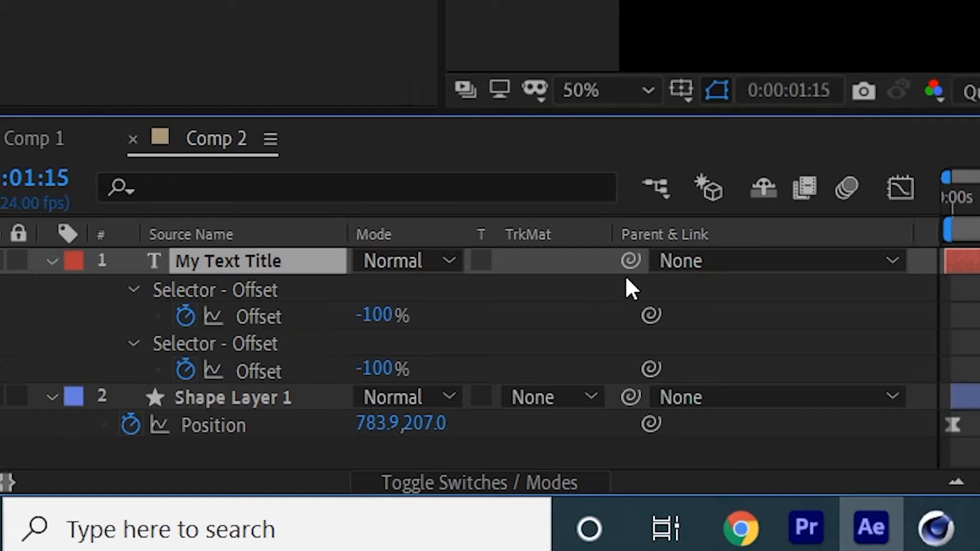
left_click_drag(282, 431, 135, 488)
left_click_drag(269, 411, 269, 409)
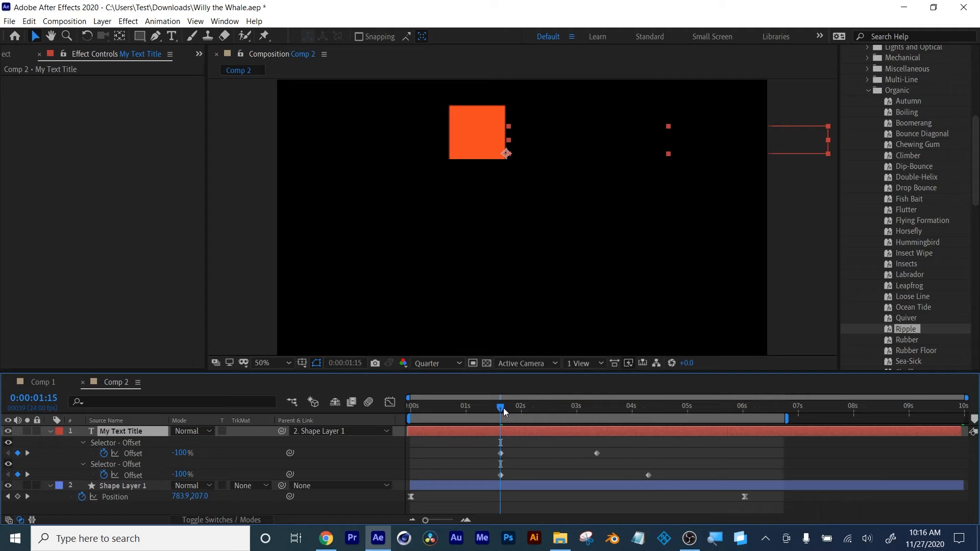
left_click_drag(503, 409, 500, 430)
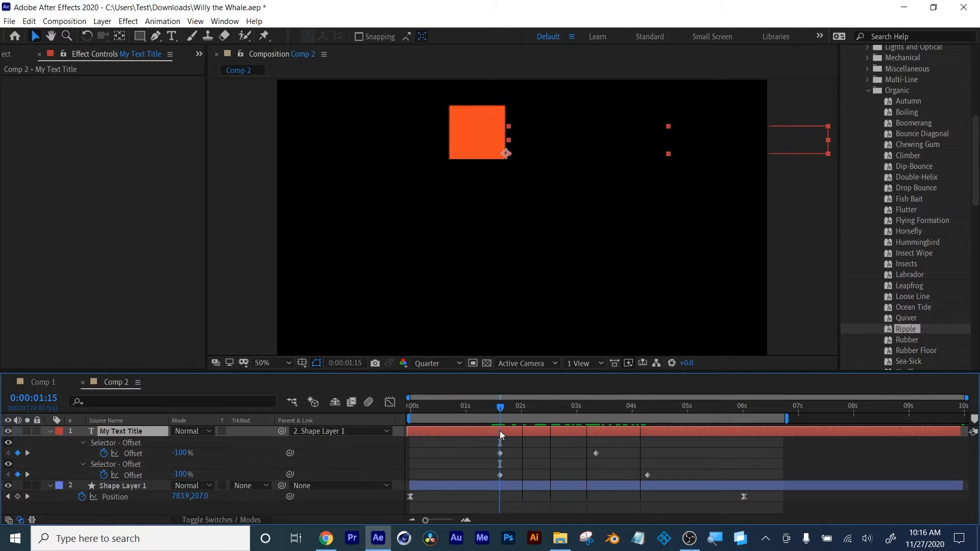
Move the ending Offset keyframes of both text title selectors earlier and scrub back to 0:00:00:00 to check the faster ripple
left_click_drag(579, 449, 613, 475)
left_click_drag(507, 411, 544, 406)
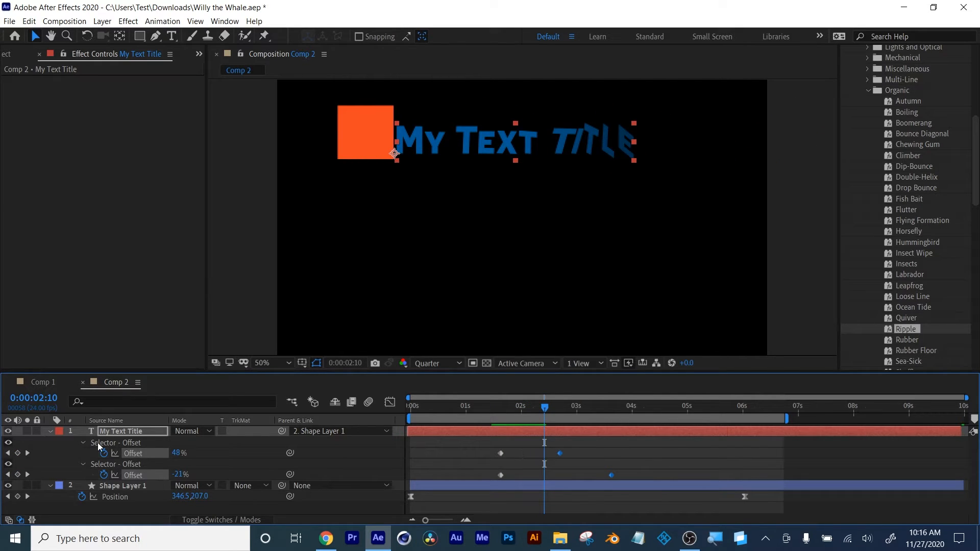
left_click(655, 452)
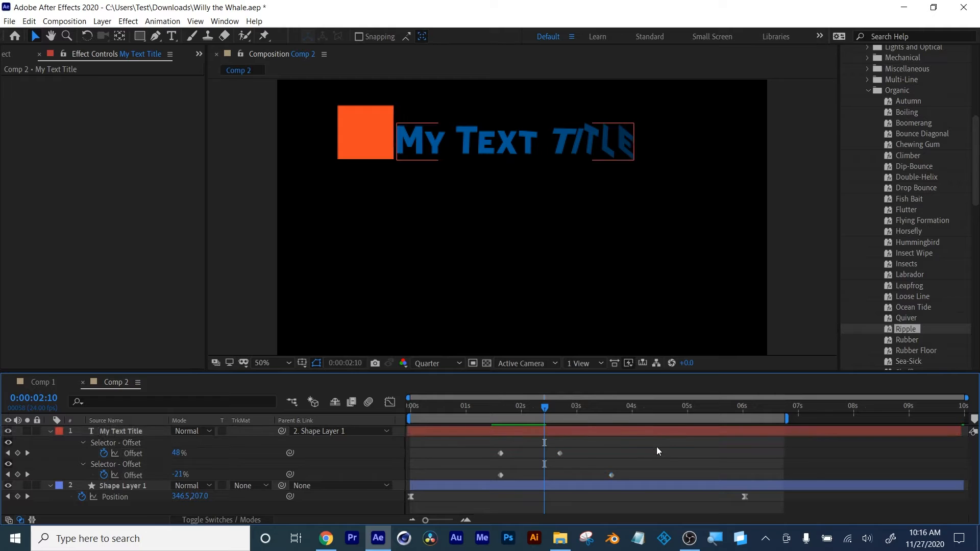
left_click_drag(537, 406, 397, 404)
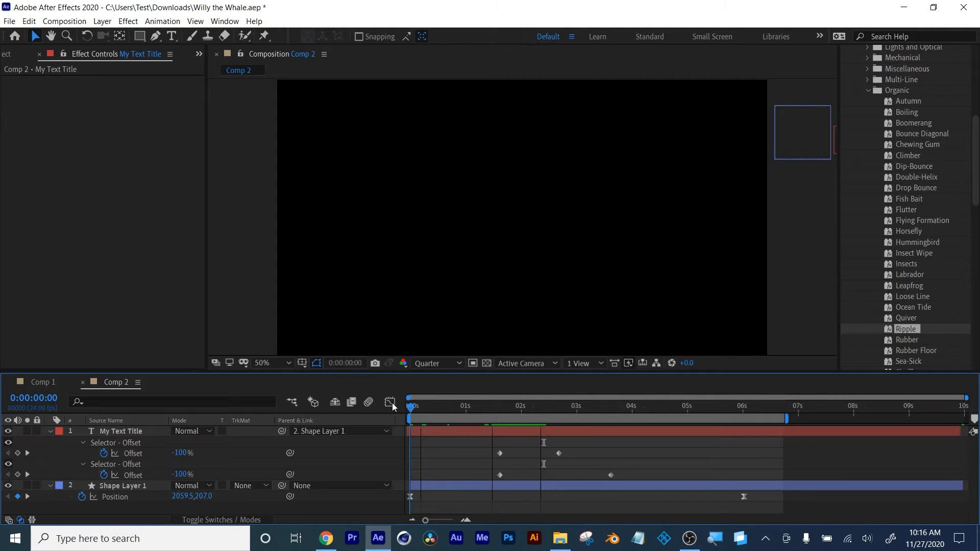
Undo the keyframe shift, the parenting and the Ripple preset on the My Text Title layer
left_click(109, 433)
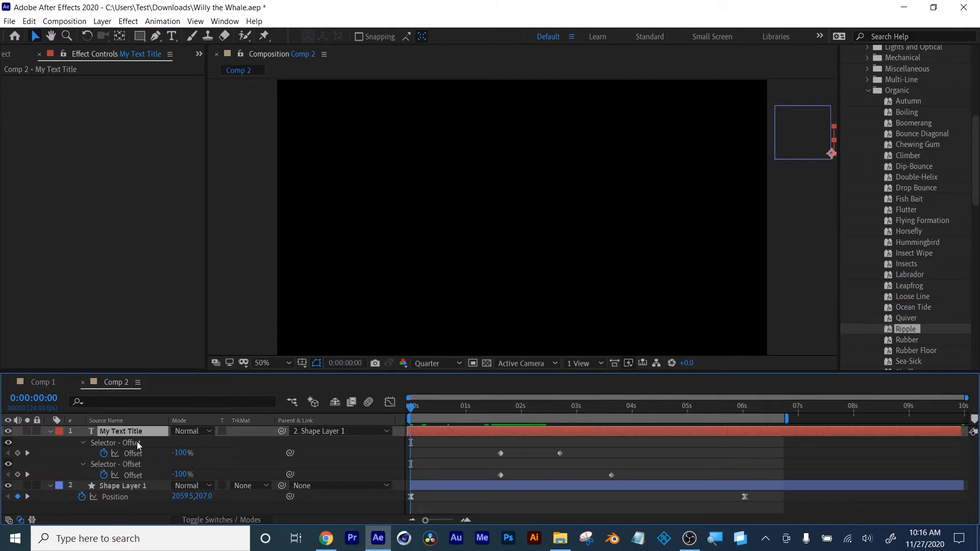
key("k")
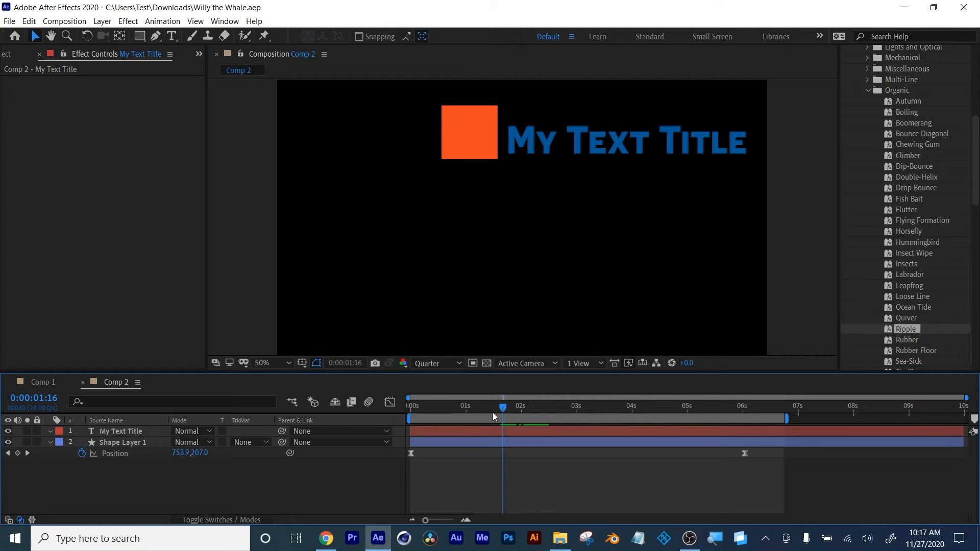
Expand the My Text Title layer's properties and add a text animator with All Transform Properties
left_click(103, 433)
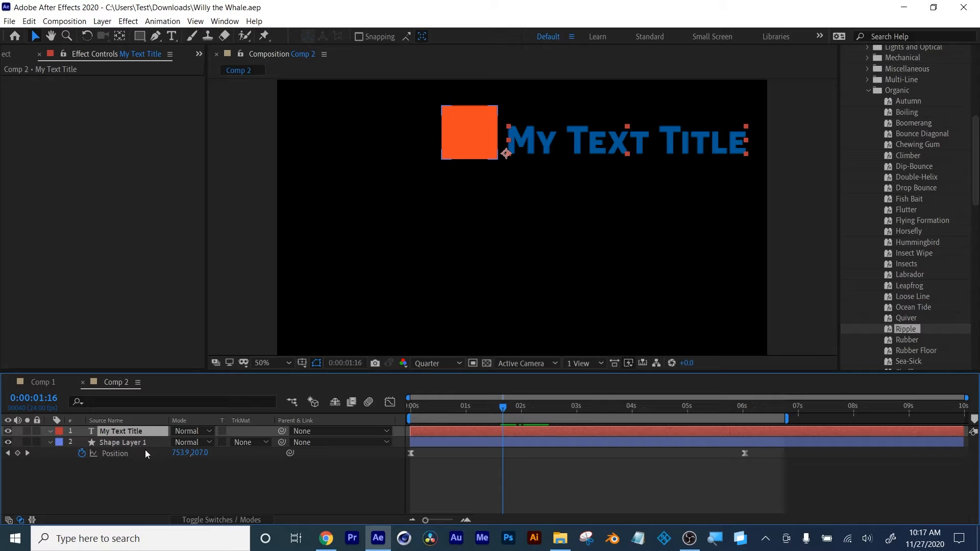
key("p")
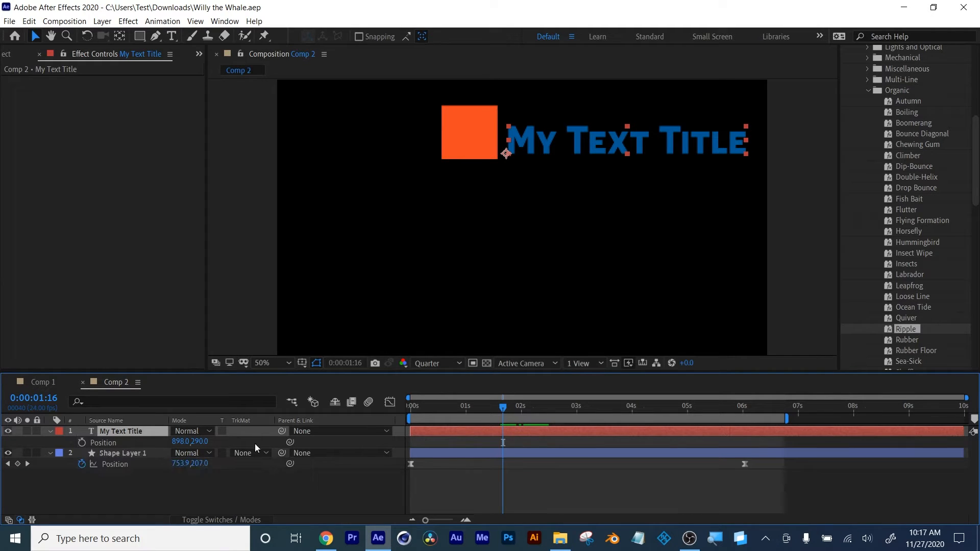
left_click(50, 432)
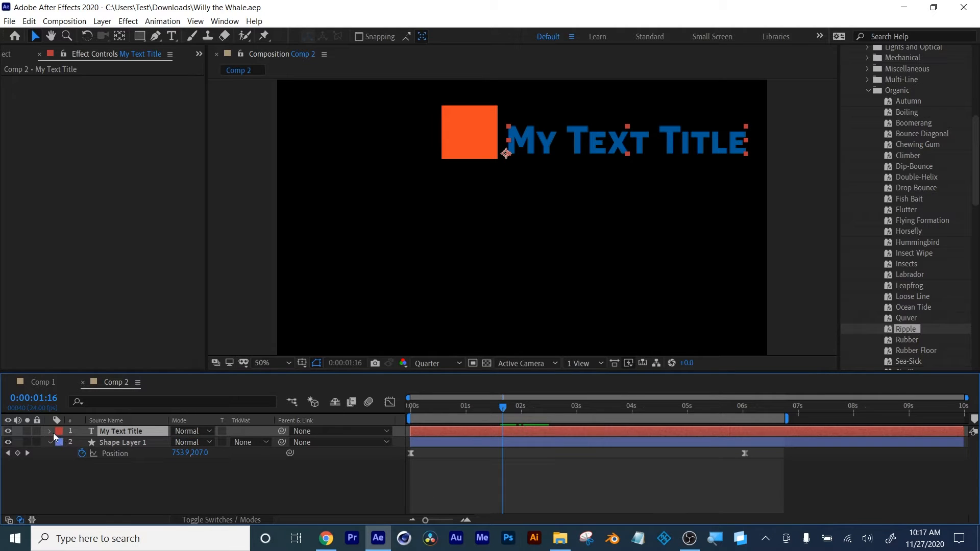
left_click(51, 432)
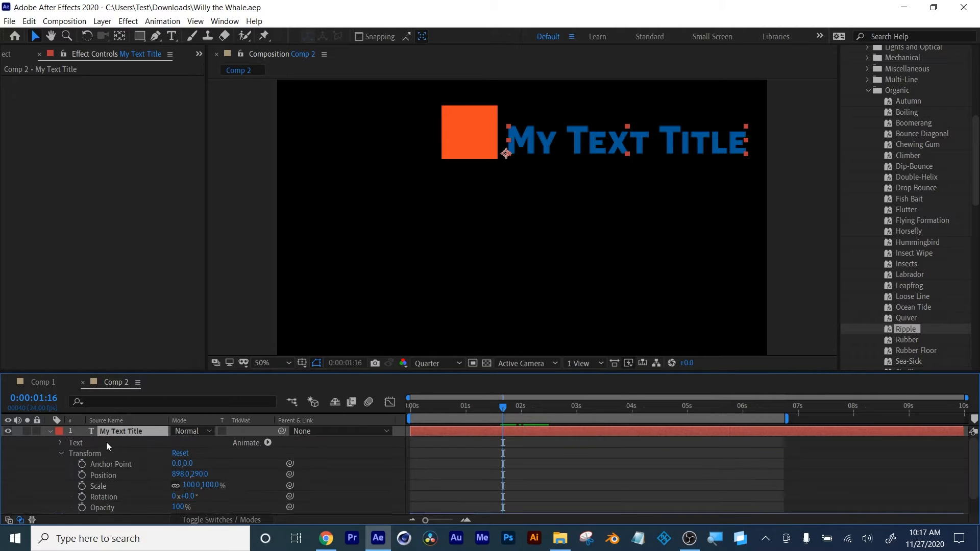
left_click(267, 443)
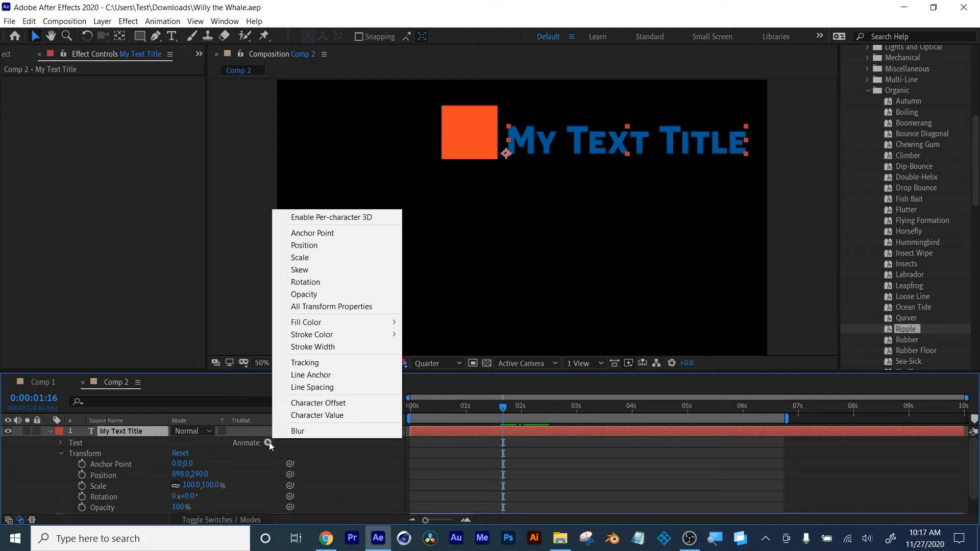
left_click(339, 306)
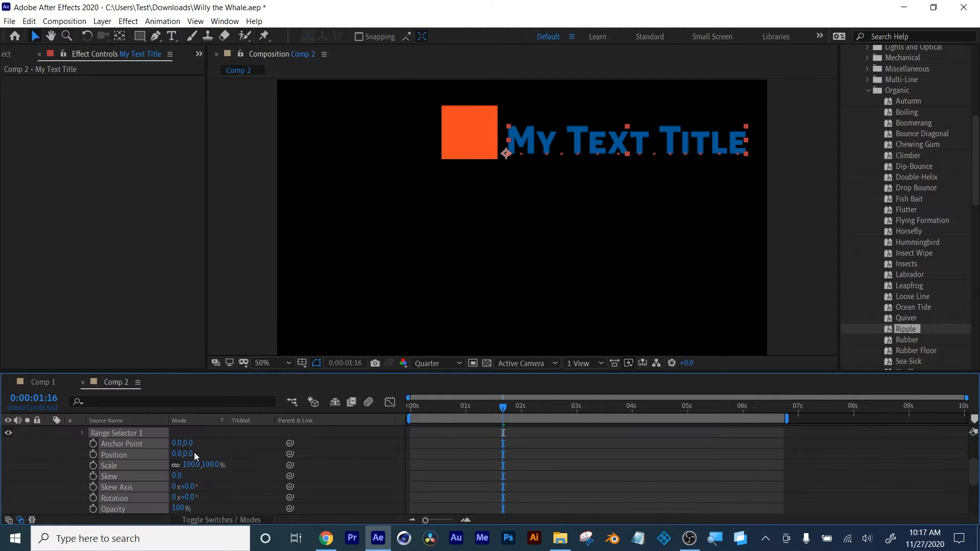
Enlarge the timeline, inspect Range Selector 1's Advanced settings and Based On options, and scrub to 0:00:01:08
left_click_drag(128, 373, 128, 249)
left_click(82, 347)
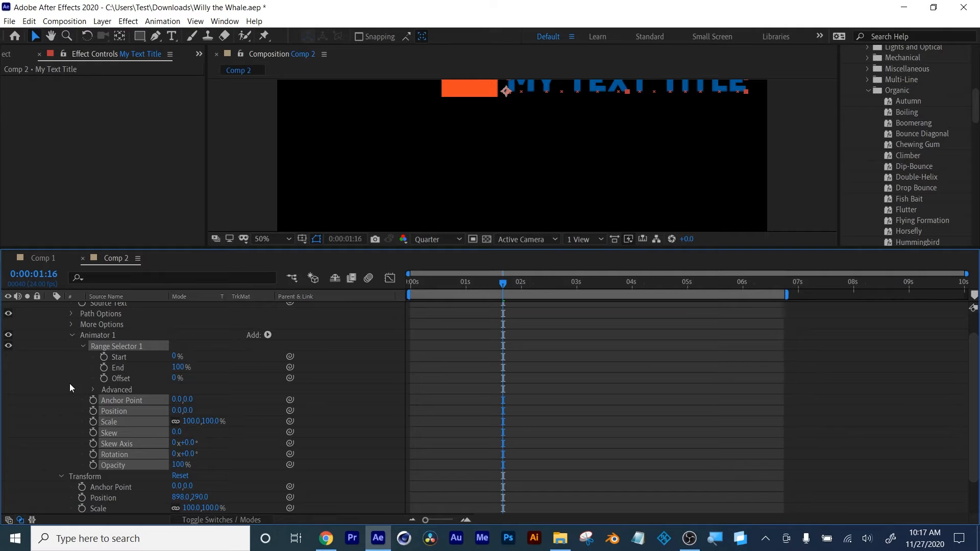
left_click(93, 389)
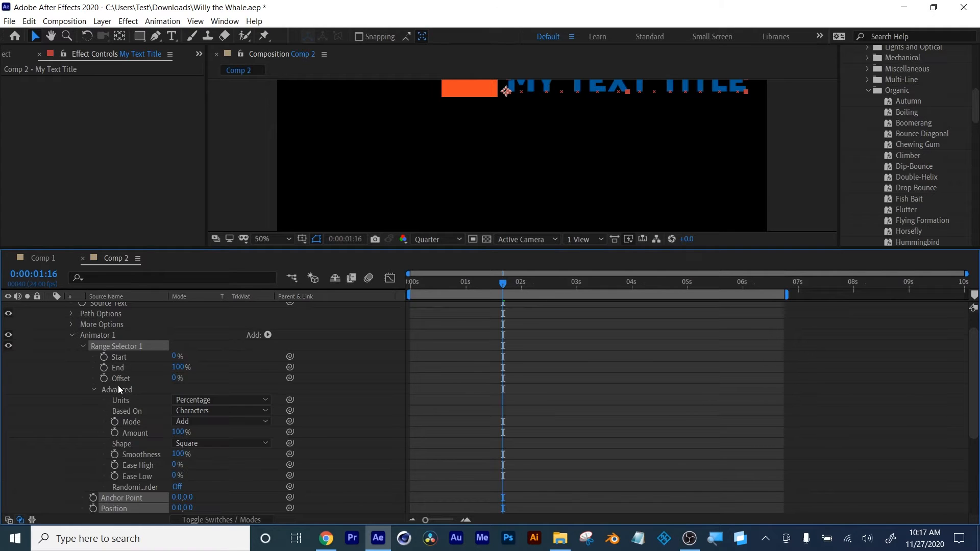
left_click(231, 411)
left_click(232, 423)
left_click(462, 283)
left_click_drag(471, 283, 484, 282)
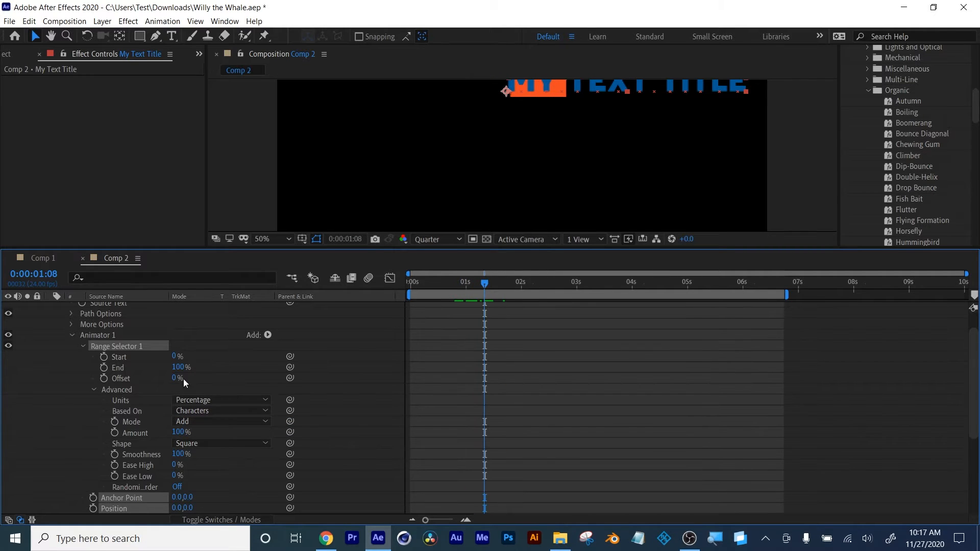
Add the expression wiggle(1,25) to the Position property of the title's Animator 1
scroll(180, 405, "down", 1)
scroll(180, 405, "down", 1)
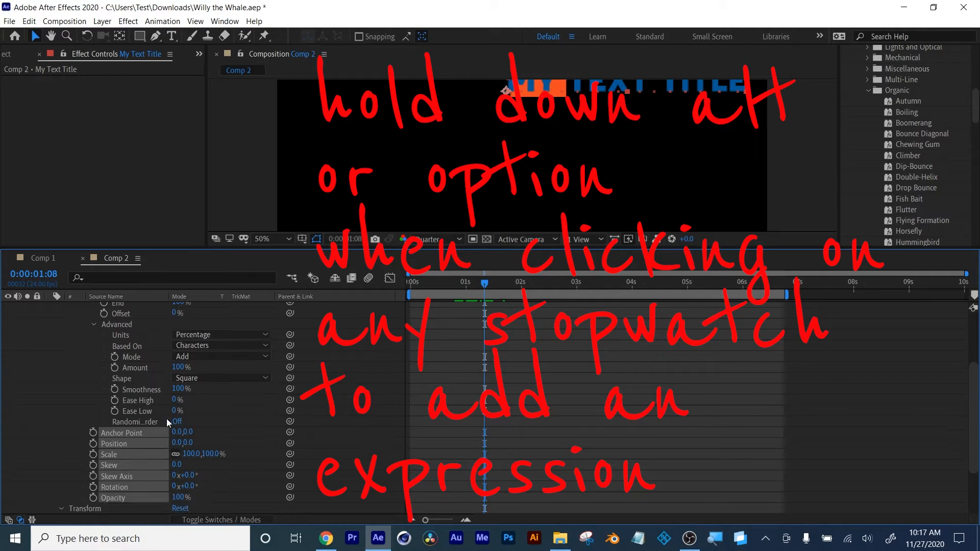
left_click(94, 447, "alt")
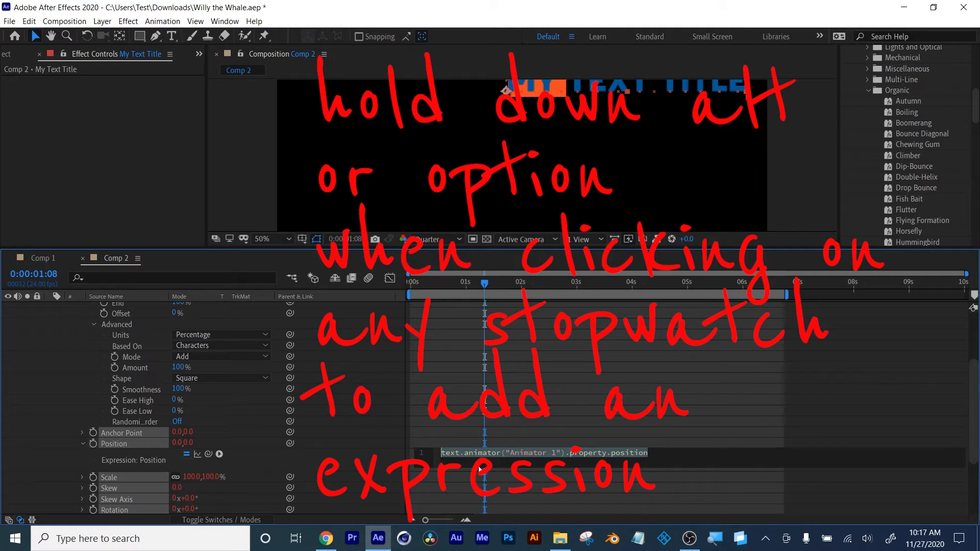
type("w")
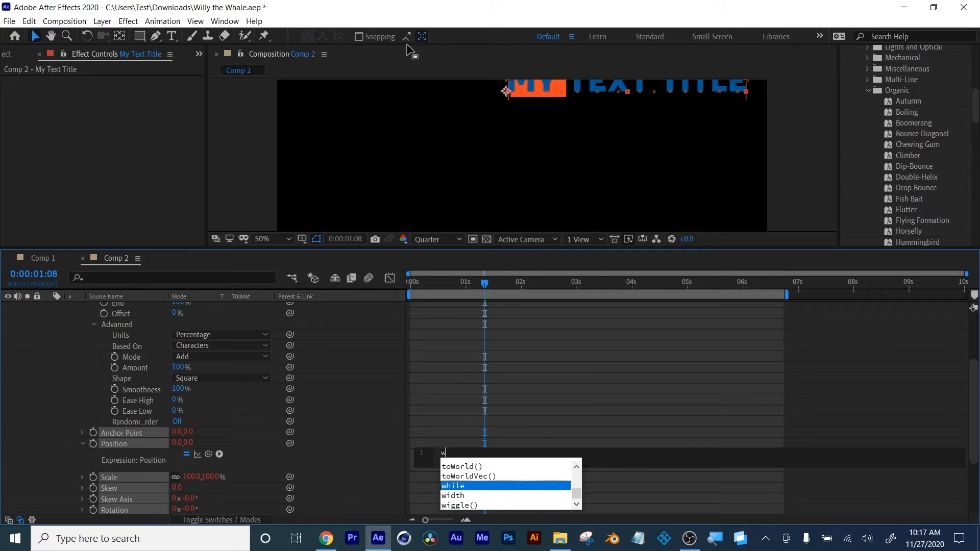
left_click(458, 505)
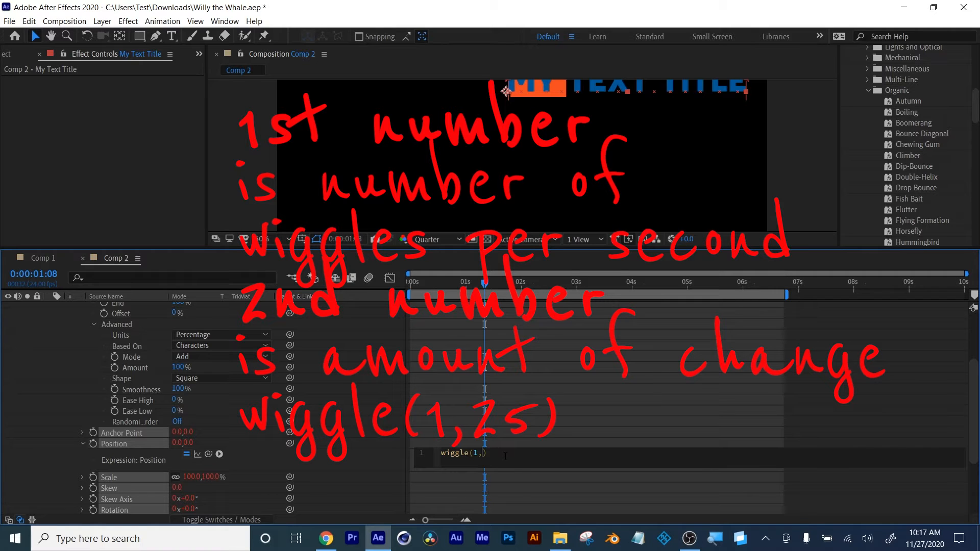
left_click(491, 282)
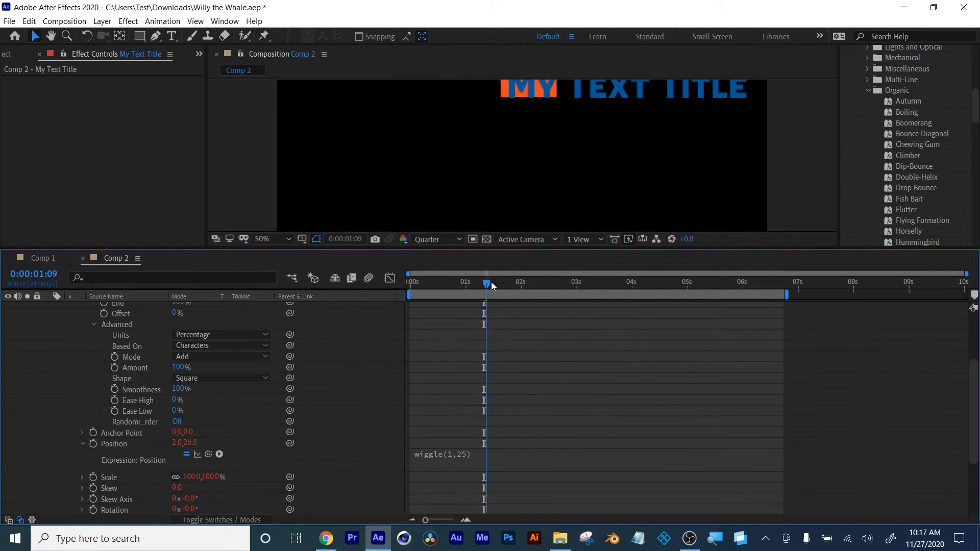
Enlarge the composition view and scrub to 0:00:02:01 to examine the title's wiggle motion
left_click_drag(491, 281, 533, 283)
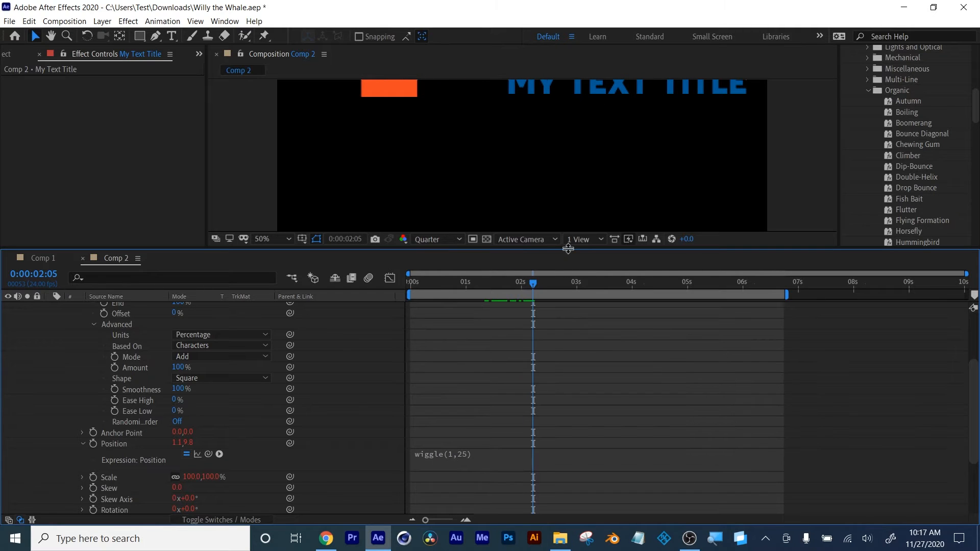
left_click_drag(566, 248, 572, 298)
mouse_move(538, 332)
left_mouse_down()
mouse_move(613, 338)
mouse_move(523, 341)
left_mouse_up()
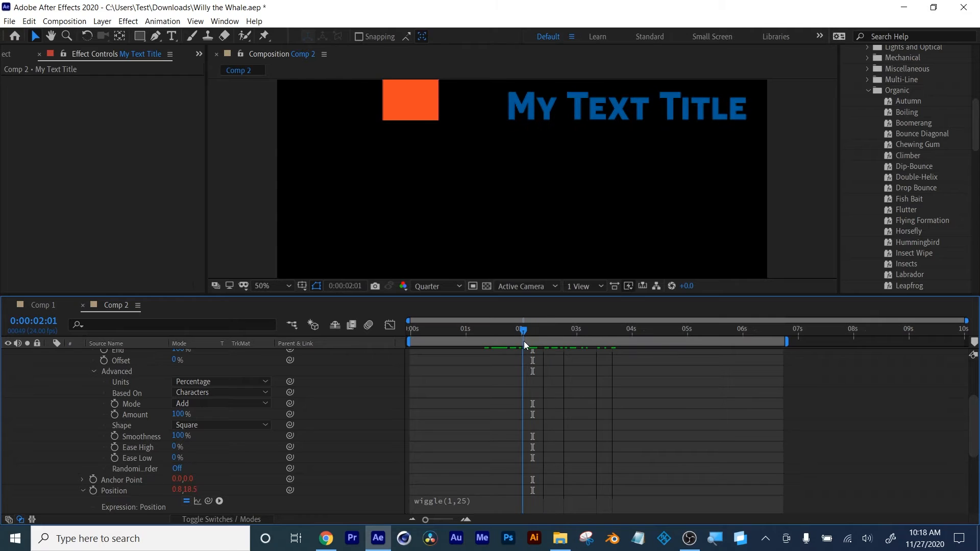
Try out Range Selector 1's Offset and Amount values, returning Offset to 0% and Amount to 100%
mouse_move(174, 360)
left_mouse_down()
mouse_move(225, 350)
mouse_move(158, 352)
mouse_move(182, 362)
left_mouse_up()
left_click(183, 361)
type("0")
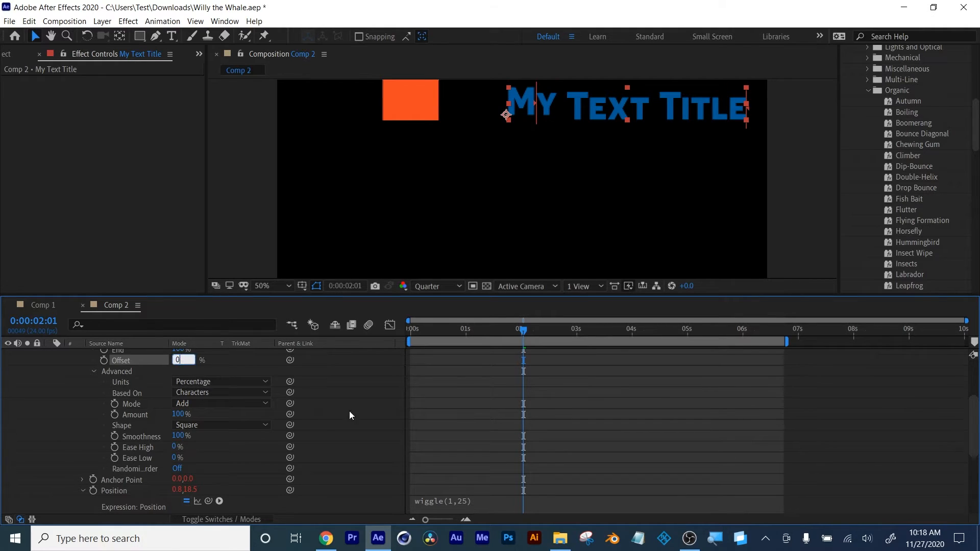
key("Return")
left_click_drag(179, 415, 208, 418)
Keep Range Selector 1's Units at Percentage and Based On at Characters, and set its Ease High to 23%
left_click(208, 385)
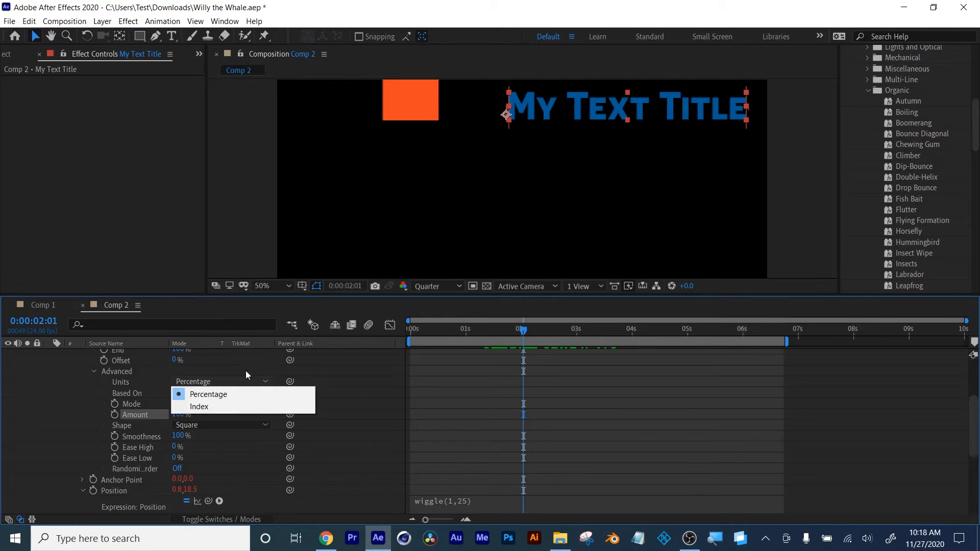
left_click(209, 394)
left_click(214, 392)
left_click(206, 406)
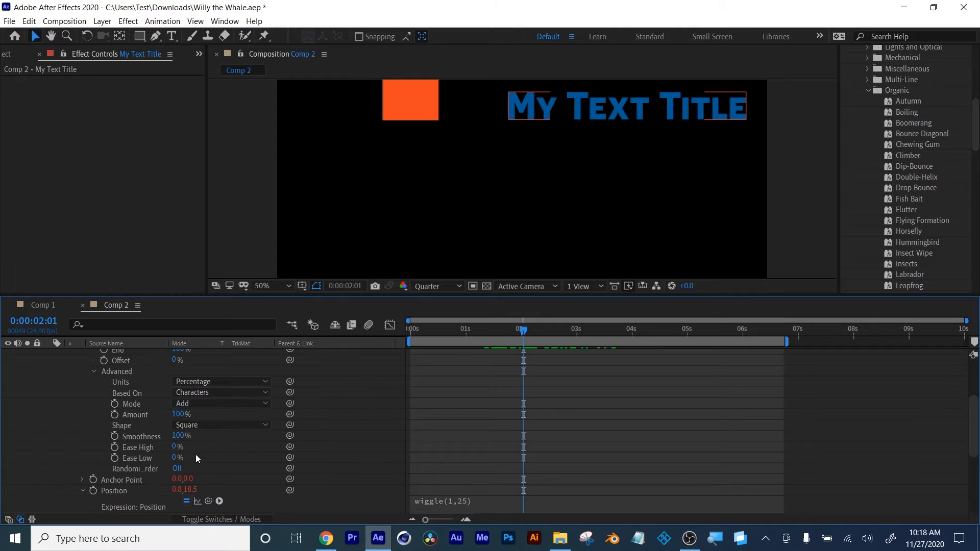
left_click_drag(174, 448, 180, 458)
left_click(179, 456)
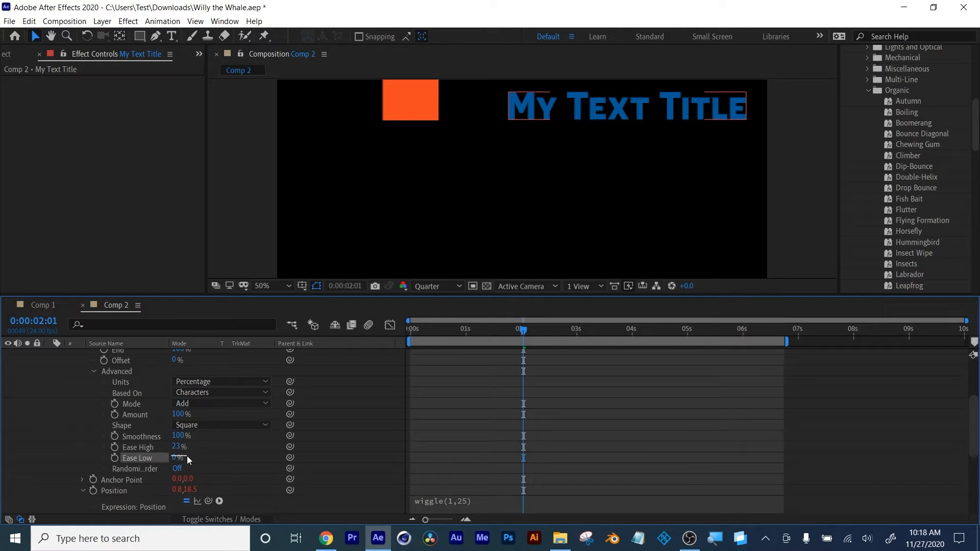
Keyframe the animator's Position at 0:00:00:00, raise its Y value to about 47.9 at 0:00:01:01, and scrub to 0:00:02:21
scroll(186, 455, "down", 2)
left_click_drag(464, 334, 401, 335)
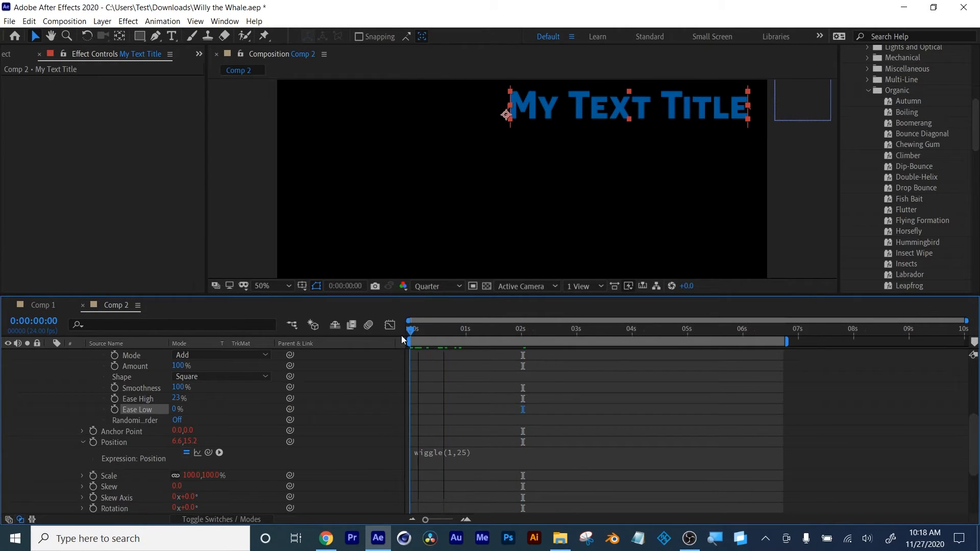
left_click(94, 442)
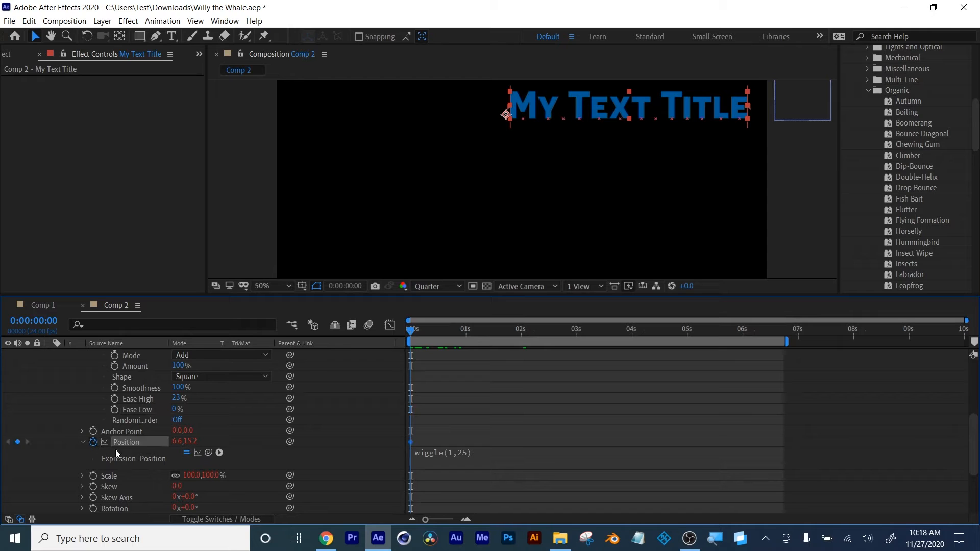
left_click_drag(417, 335, 467, 339)
left_click_drag(191, 442, 260, 442)
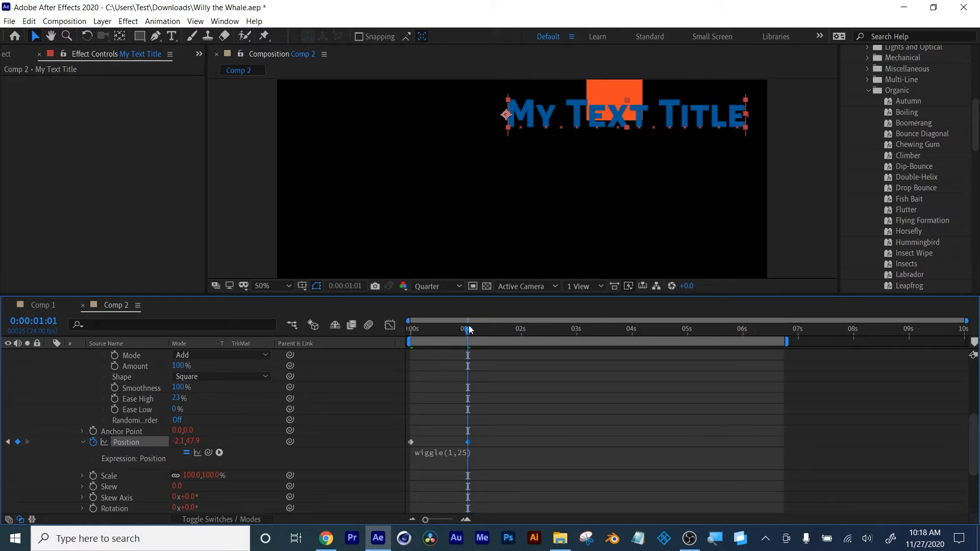
left_click_drag(469, 329, 570, 350)
Keyframe Range Selector 1's Offset from 0% at 0:00:00:00 to a higher value at 0:00:03:13, and preview from the start
scroll(204, 444, "up", 3)
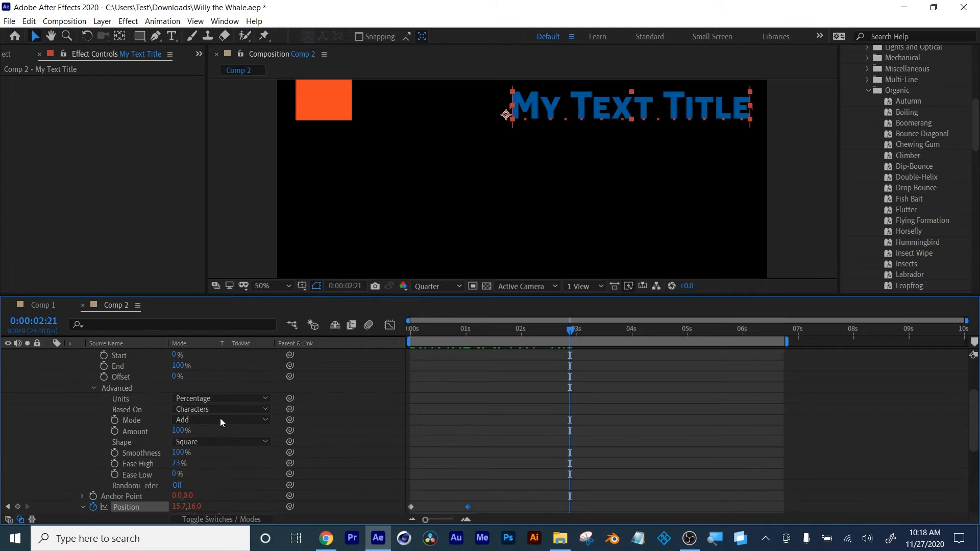
scroll(220, 417, "up", 4)
left_click(410, 329)
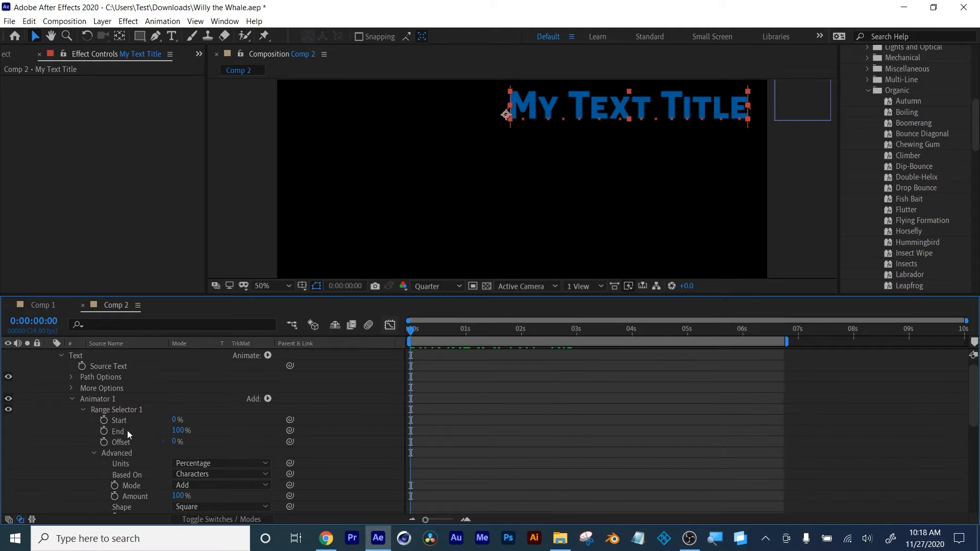
left_click(104, 442)
left_click_drag(416, 333, 605, 332)
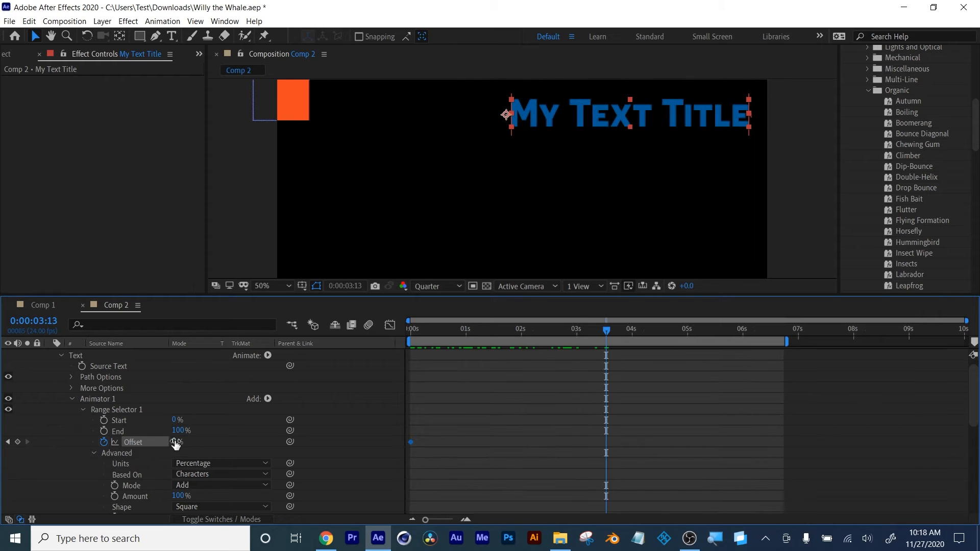
left_click_drag(175, 444, 429, 421)
left_click_drag(607, 333, 396, 336)
key("space")
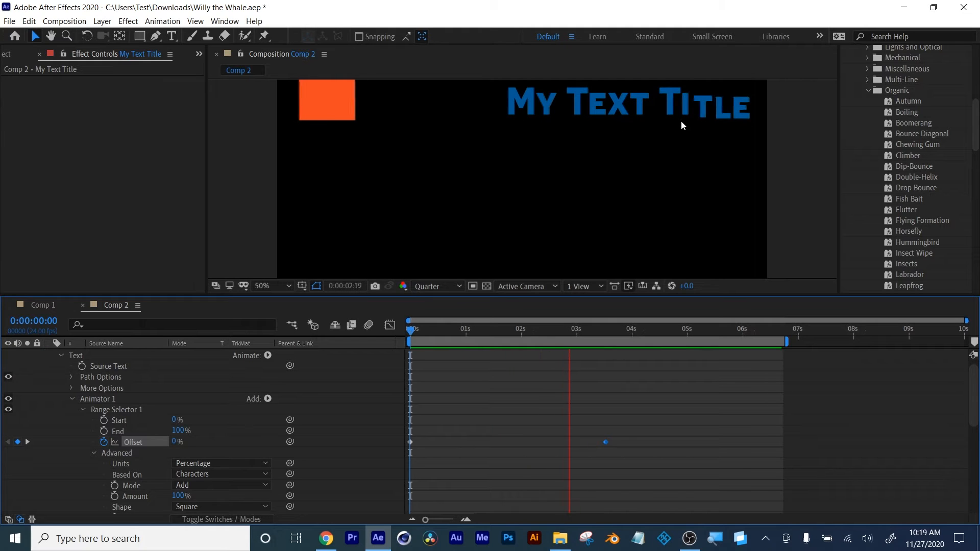
Turn on Randomize Order for Range Selector 1 and scrub the title animation from the start
key("space")
scroll(220, 468, "down", 3)
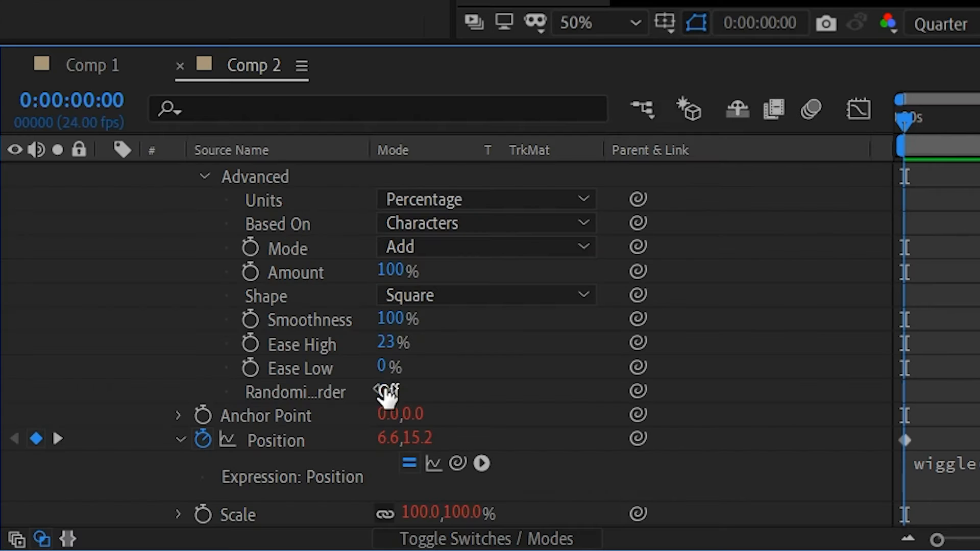
left_click(387, 392)
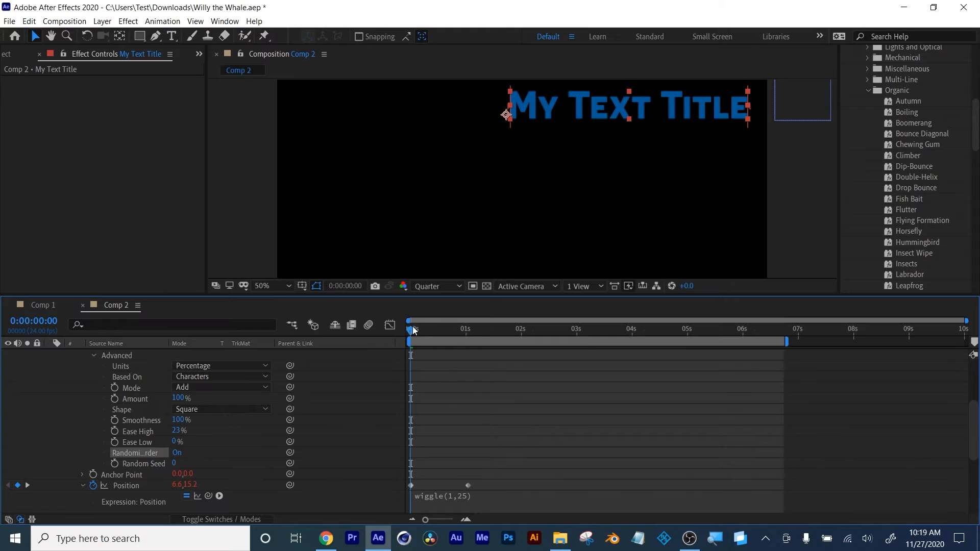
left_click_drag(414, 331, 392, 348)
Add the expression wiggle(1,25) to the My Text Title layer's Position and scrub to 0:00:01:16
scroll(482, 378, "up", 4)
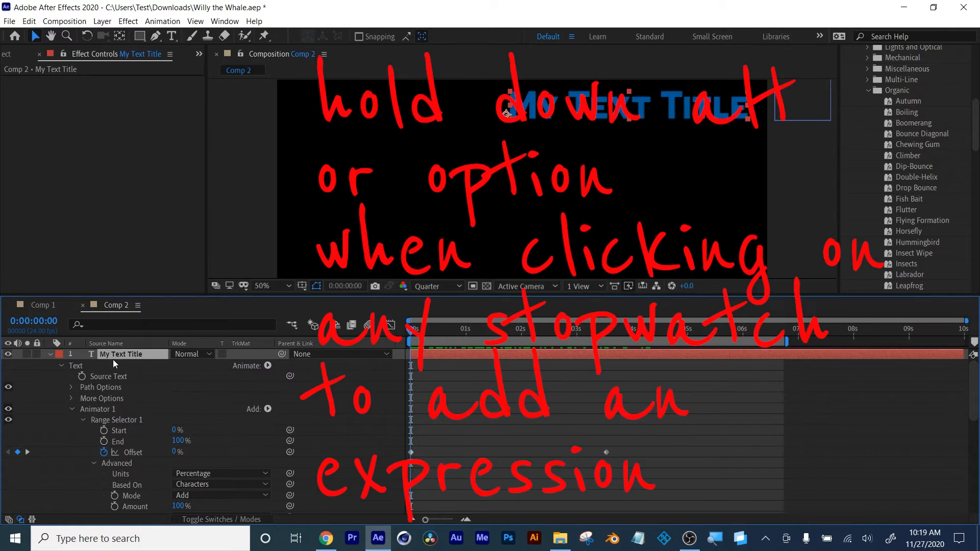
key("p")
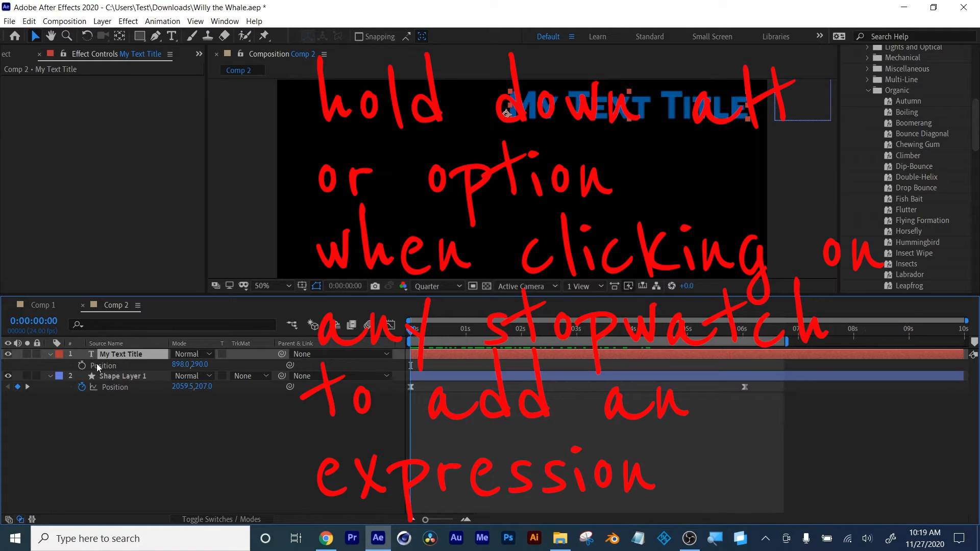
left_click(82, 365, "alt")
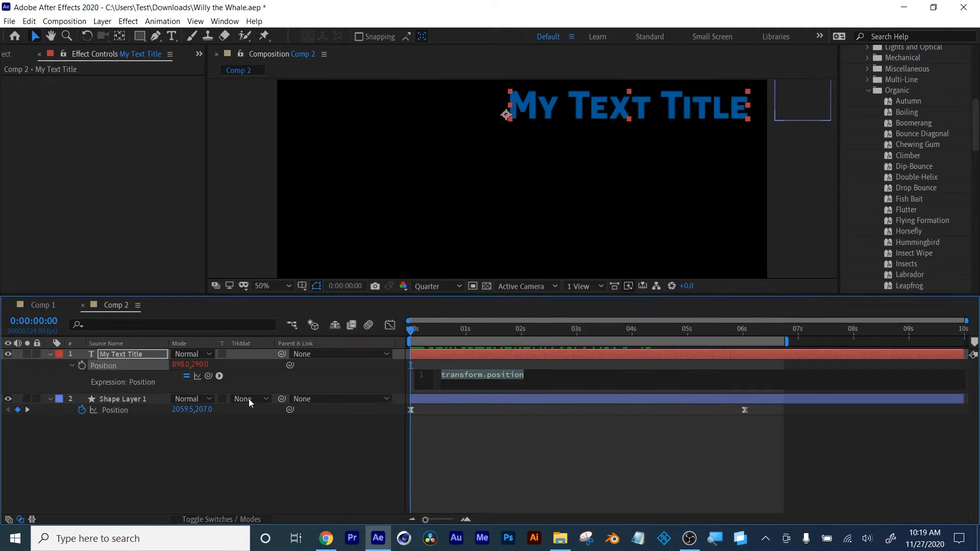
type("wi")
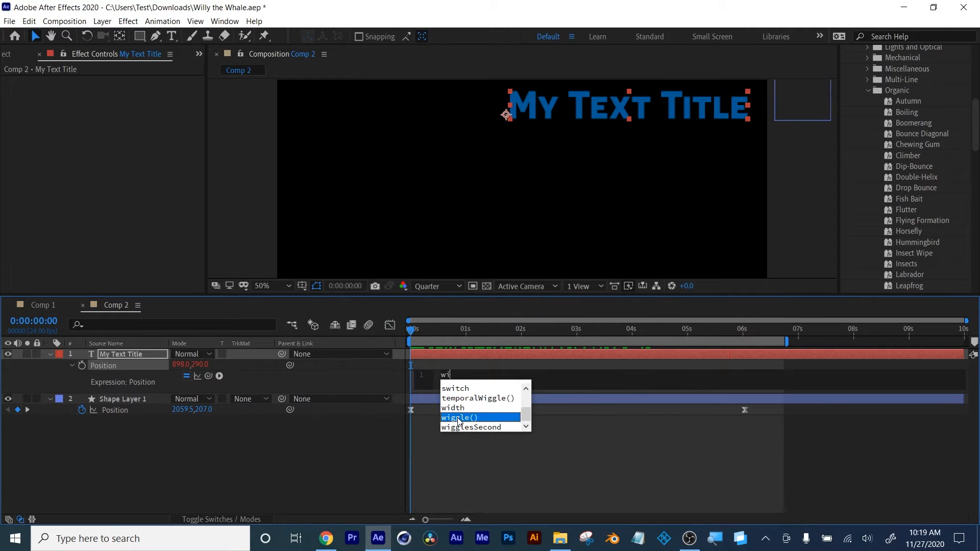
left_click(460, 419)
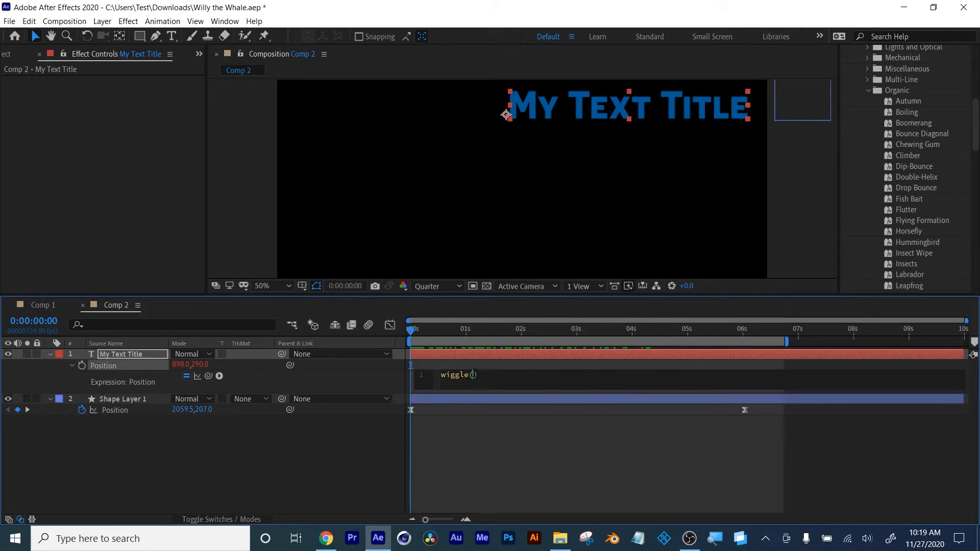
type("1,25")
left_click(507, 441)
left_click_drag(417, 331, 503, 348)
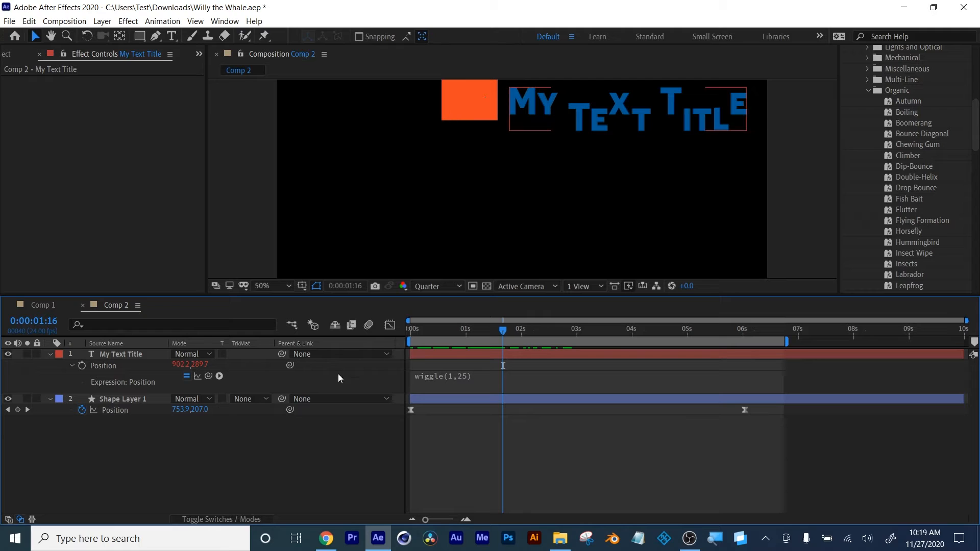
Parent My Text Title to Shape Layer 1, scrub to 0:00:02:10, and collapse both layers' properties
left_click_drag(283, 354, 128, 401)
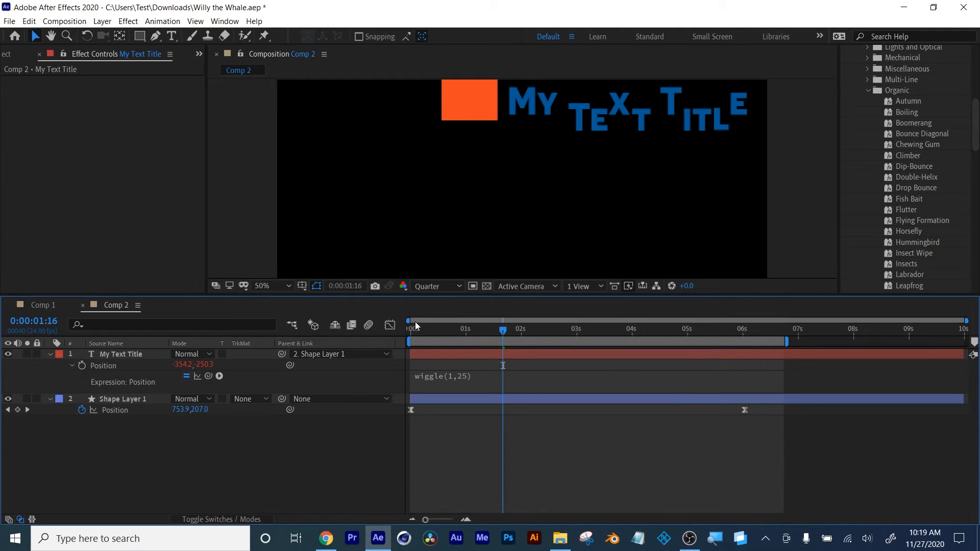
left_click_drag(446, 332, 543, 332)
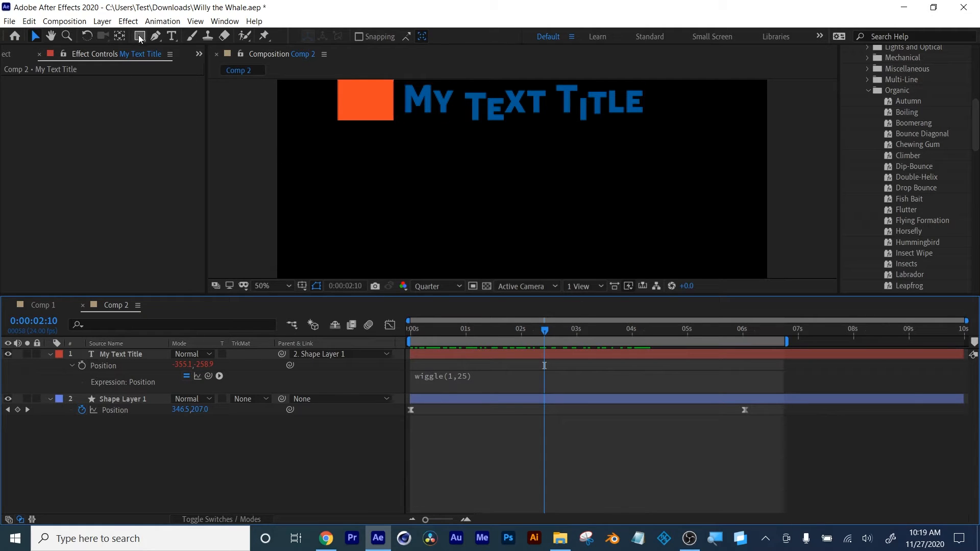
key("u")
key("u")
key("u")
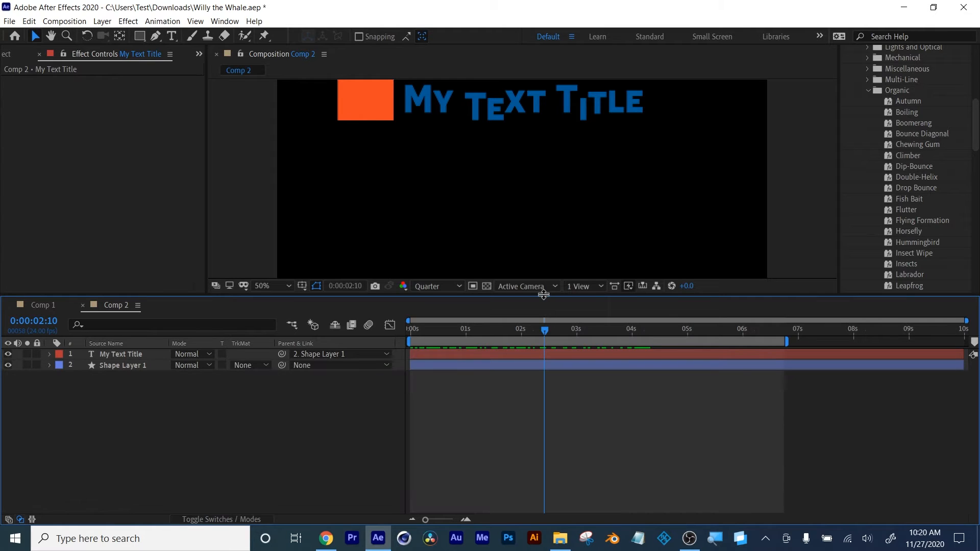
Enlarge the composition view and draw a wide orange rectangle below the title as a new shape layer
left_click_drag(544, 295, 536, 392)
left_click(122, 218)
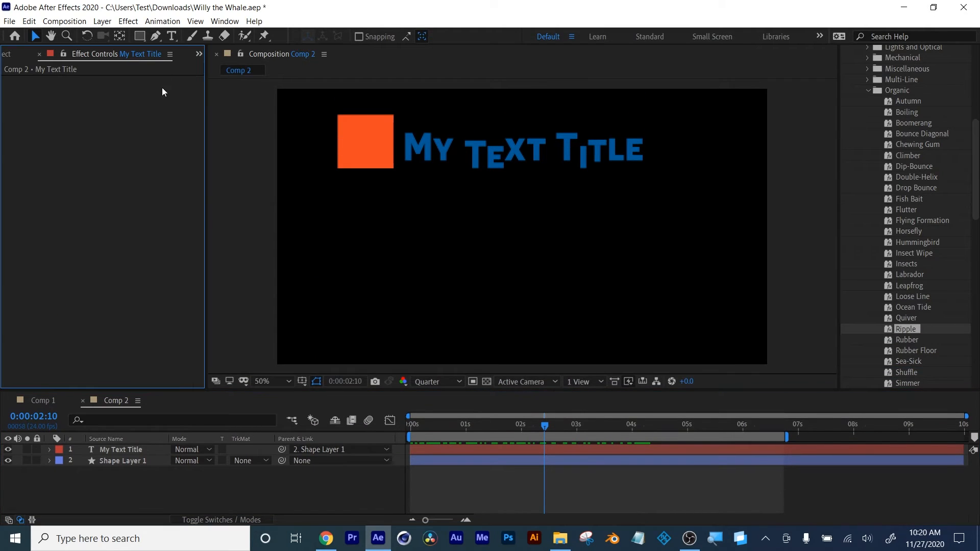
left_click(140, 36)
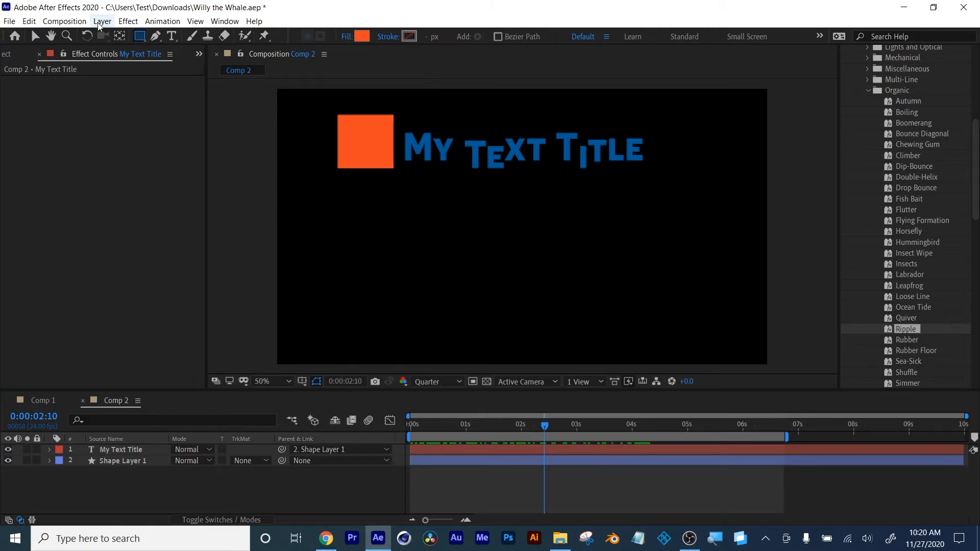
left_click_drag(400, 223, 649, 301)
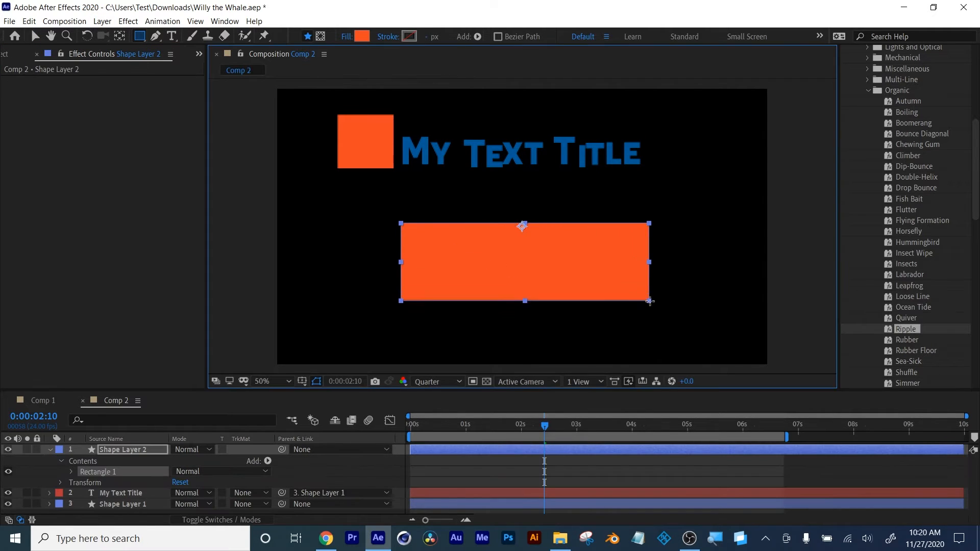
Apply the Wave Warp effect to Shape Layer 2 and examine its wave motion up to 0:00:05:07
left_click(898, 90)
type("wav")
left_click_drag(893, 112, 632, 451)
key("v")
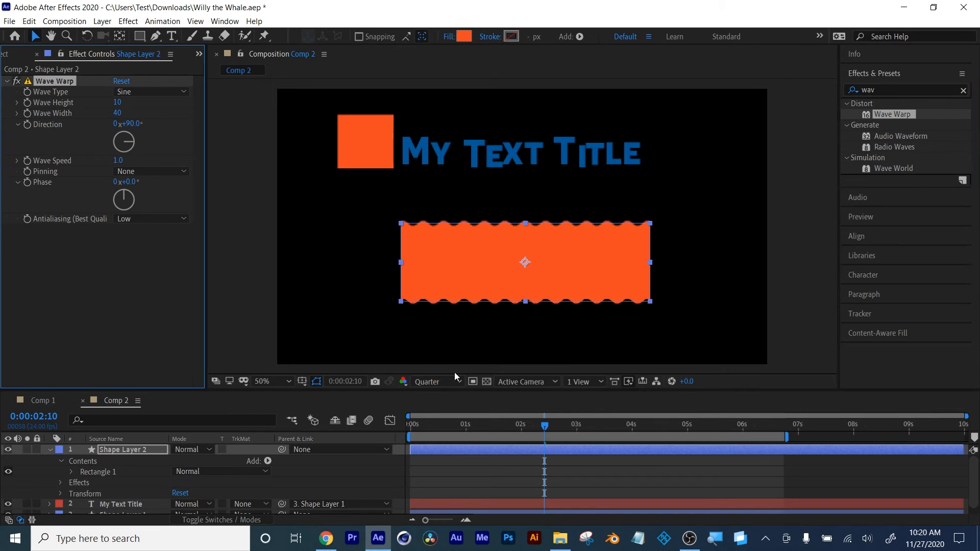
scroll(510, 272, "up", 1)
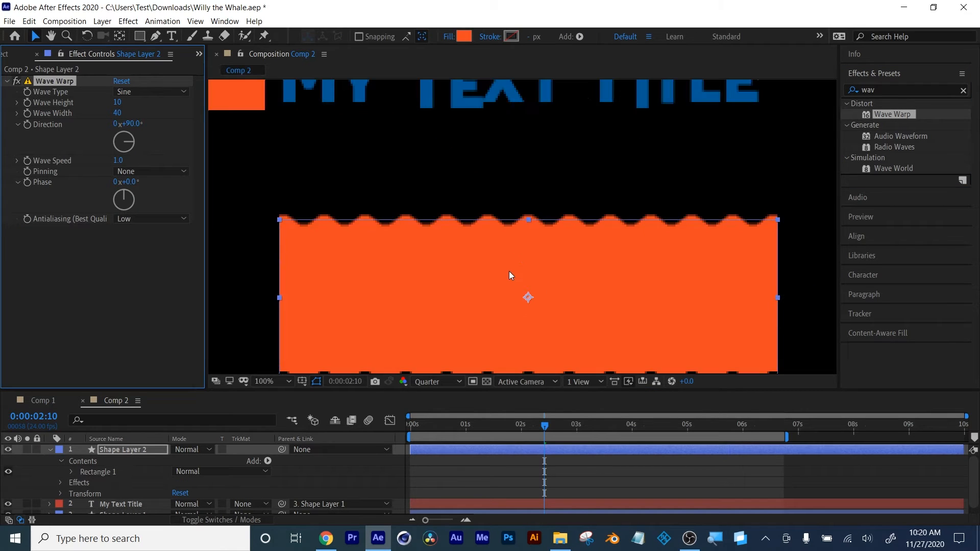
left_click_drag(614, 277, 628, 230)
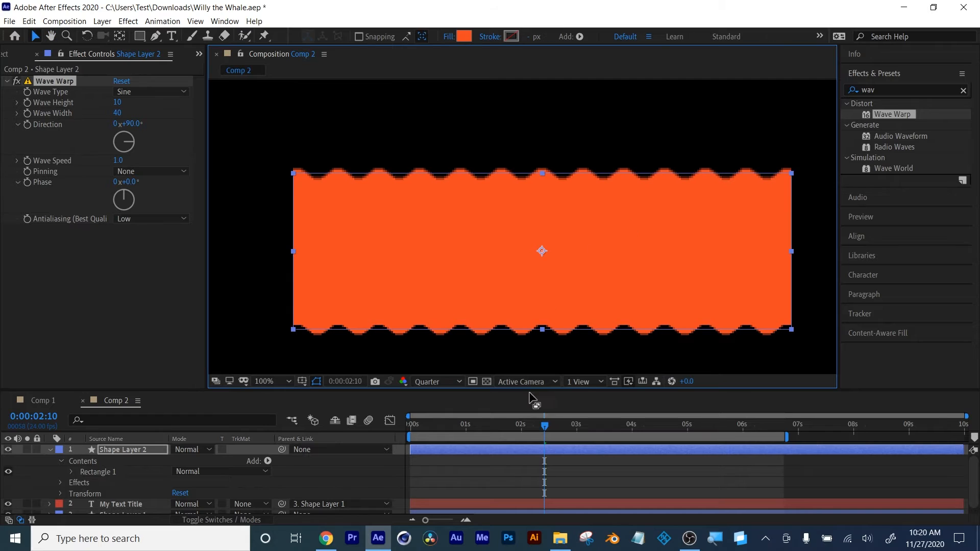
left_click_drag(473, 426, 703, 436)
key("space")
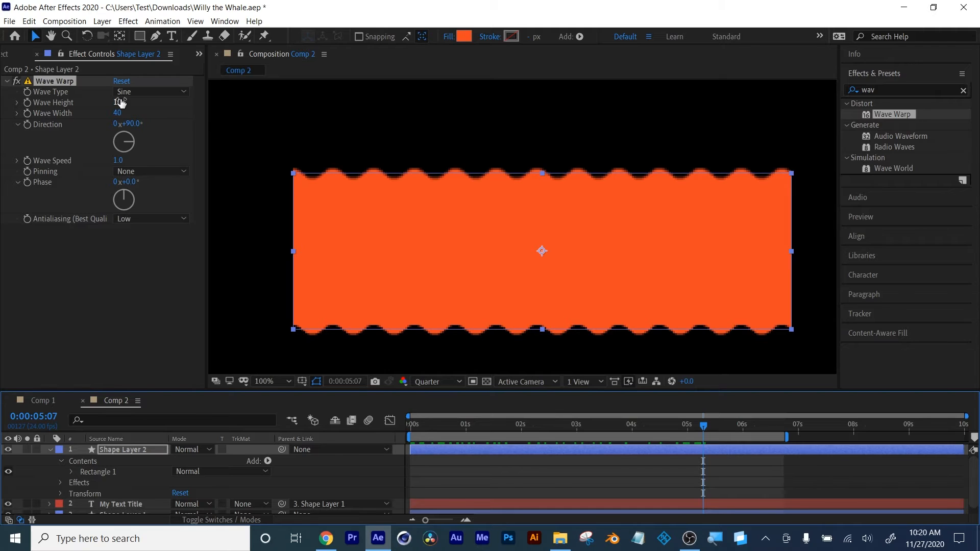
Set Wave Warp's Wave Height to 39, Wave Width to 55 and Direction to 80°, and preview from the start
left_click_drag(120, 102, 218, 112)
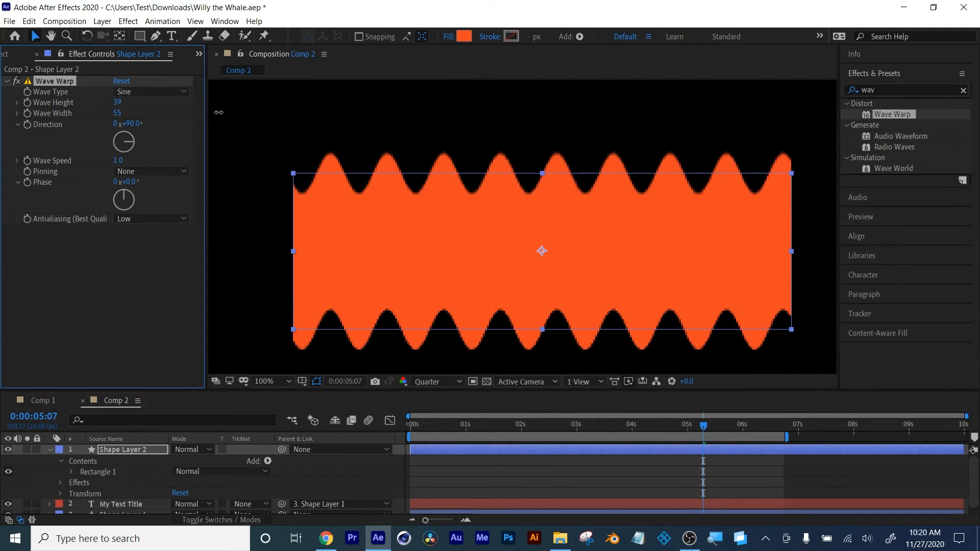
left_click_drag(141, 126, 134, 124)
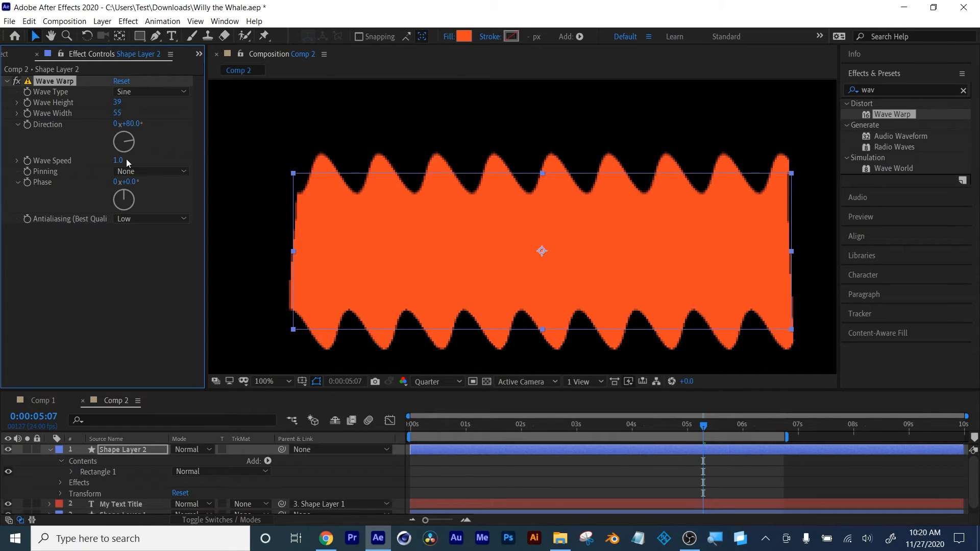
left_click(409, 427)
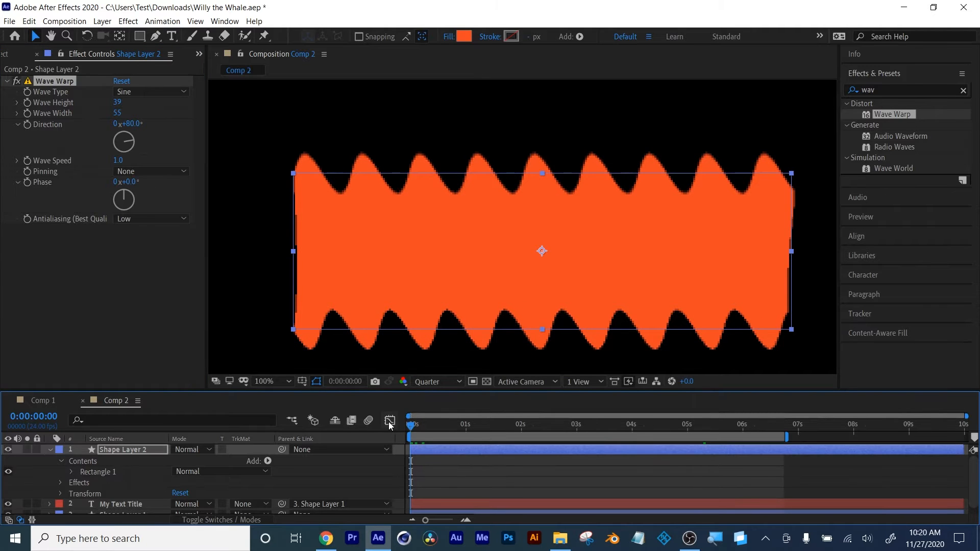
key("space")
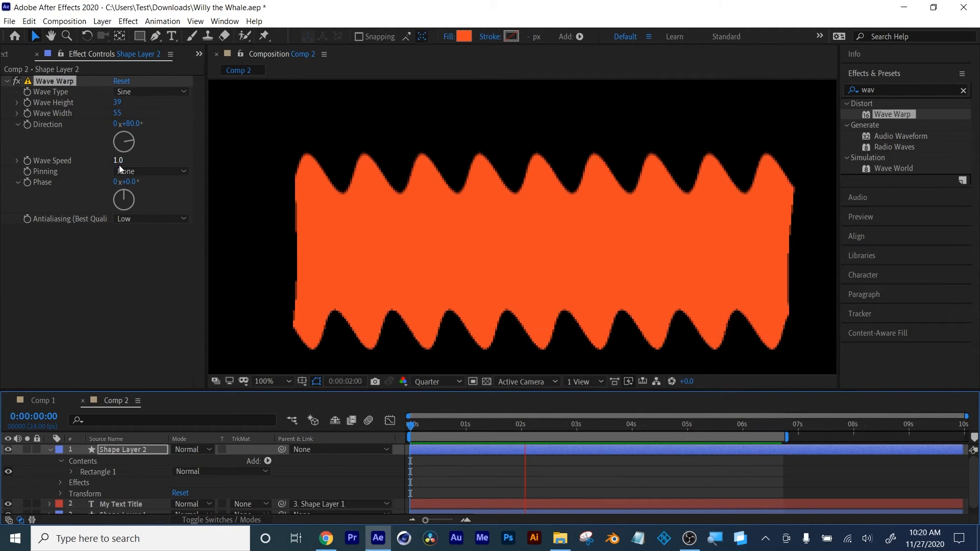
Lower Wave Warp's Wave Speed to 0.3, refine it to 0.4, and preview each value from the start
left_click_drag(117, 160, 87, 181)
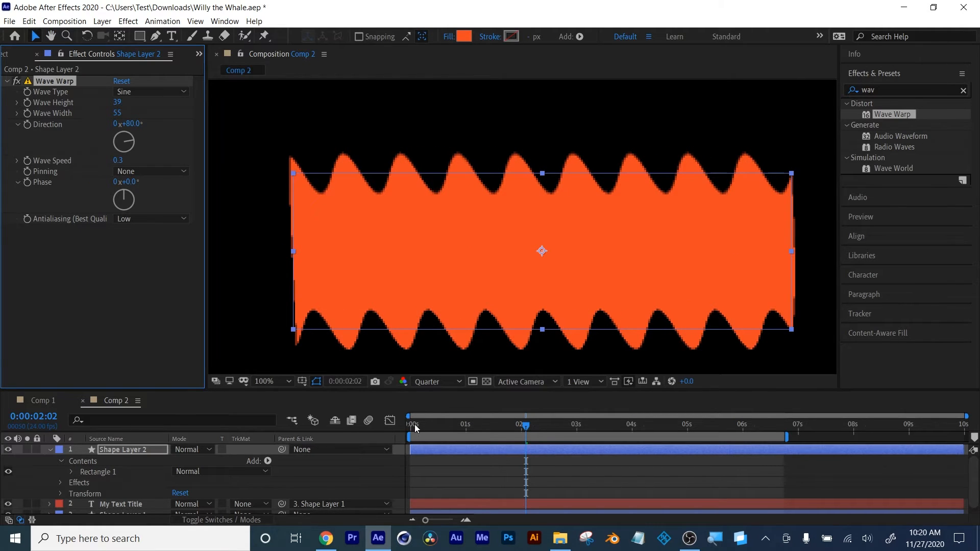
key("space")
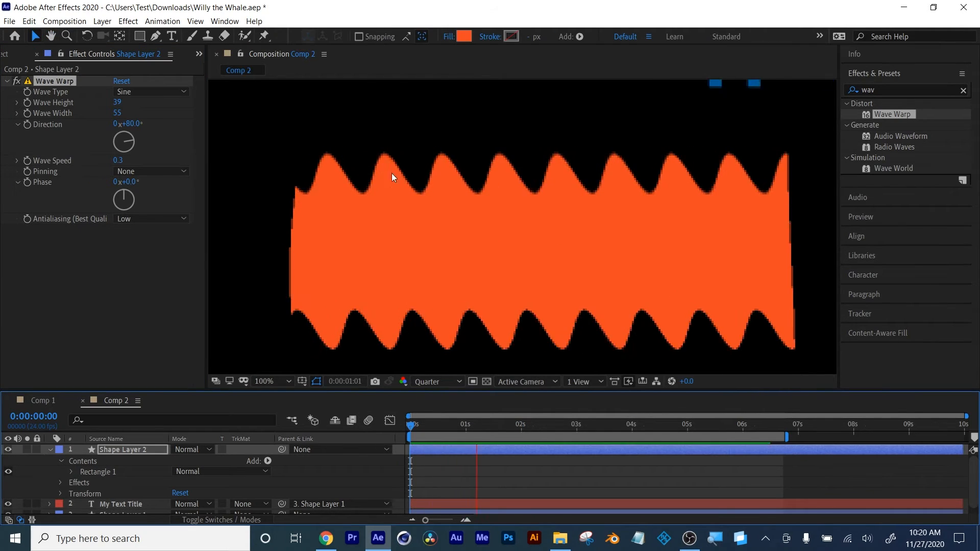
left_click_drag(118, 160, 124, 160)
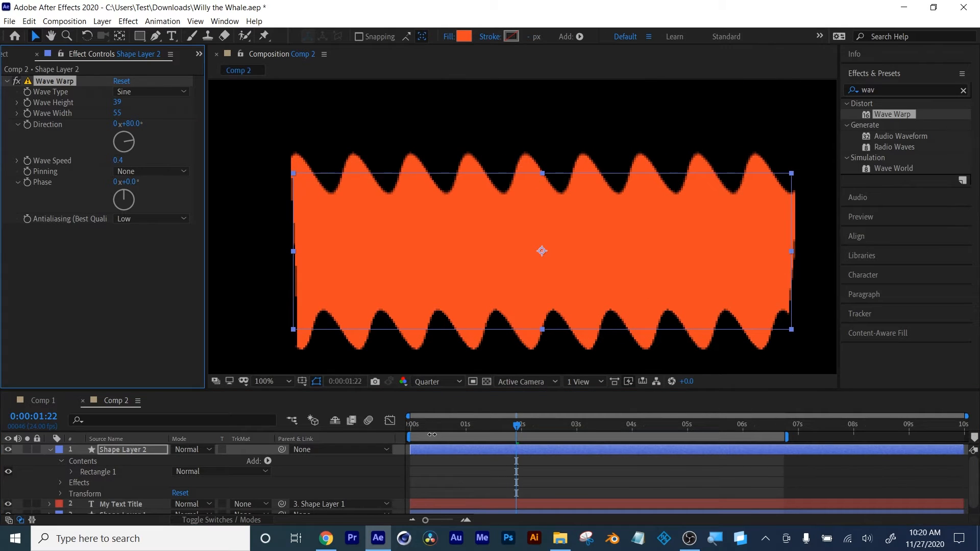
left_click_drag(436, 435, 377, 435)
key("space")
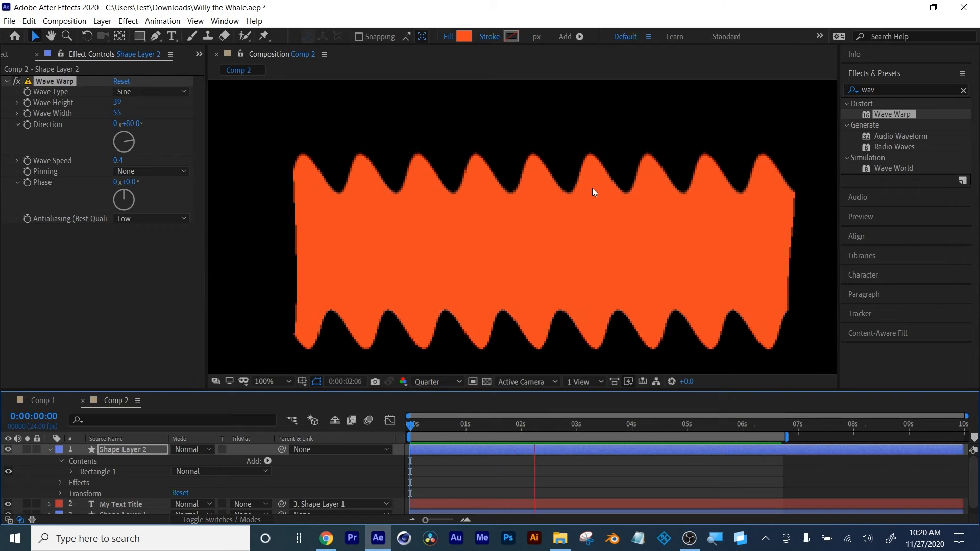
key("space")
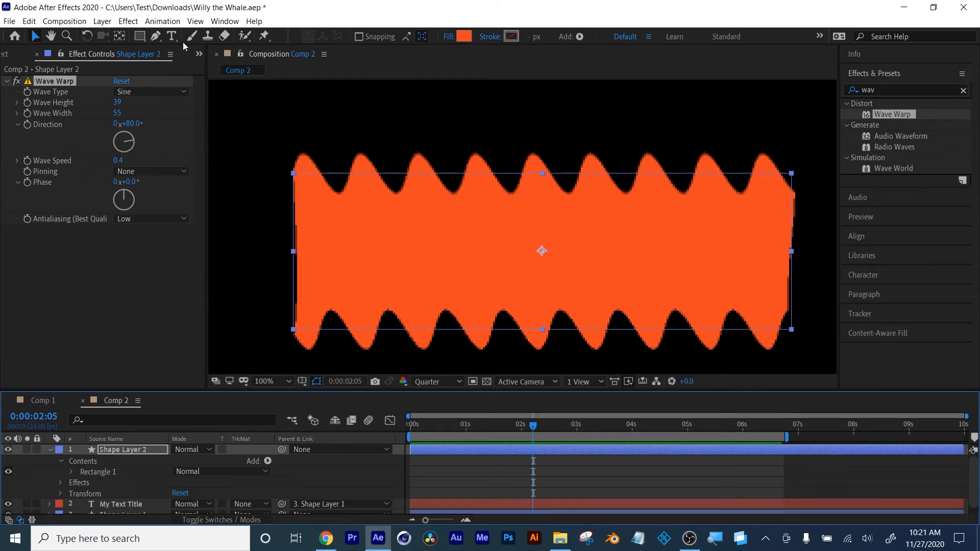
Draw a rectangular mask over the lower half of Shape Layer 2, set it to Subtract, and preview the result
left_click(143, 35)
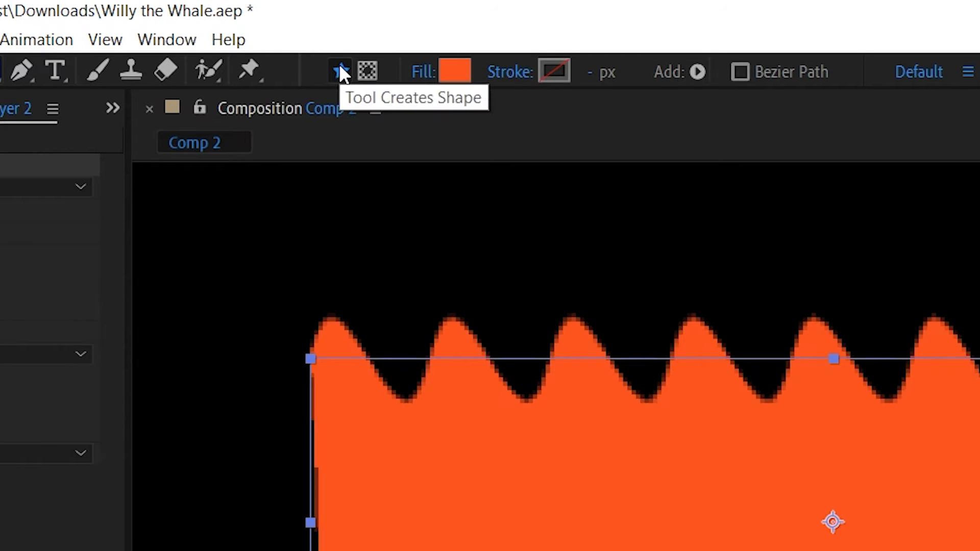
left_click(367, 72)
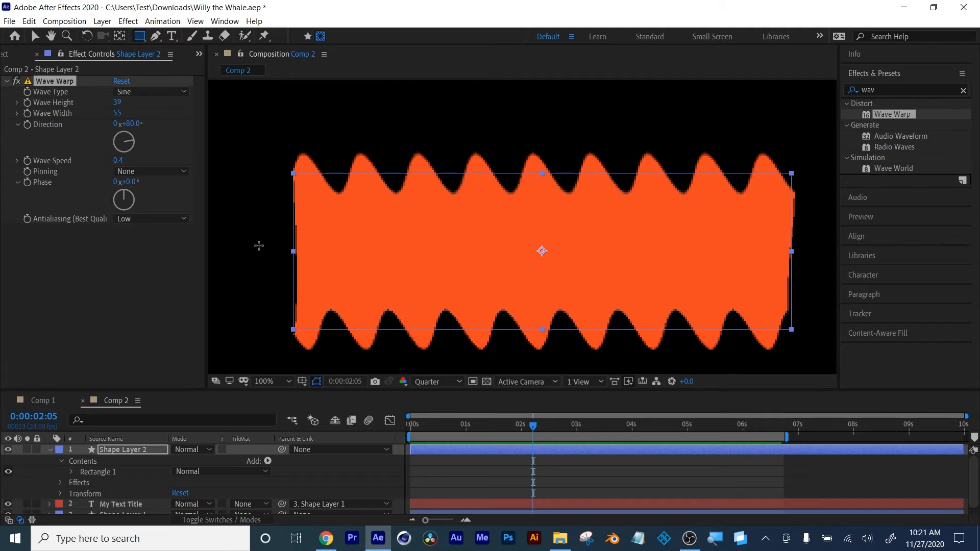
left_click_drag(258, 245, 823, 368)
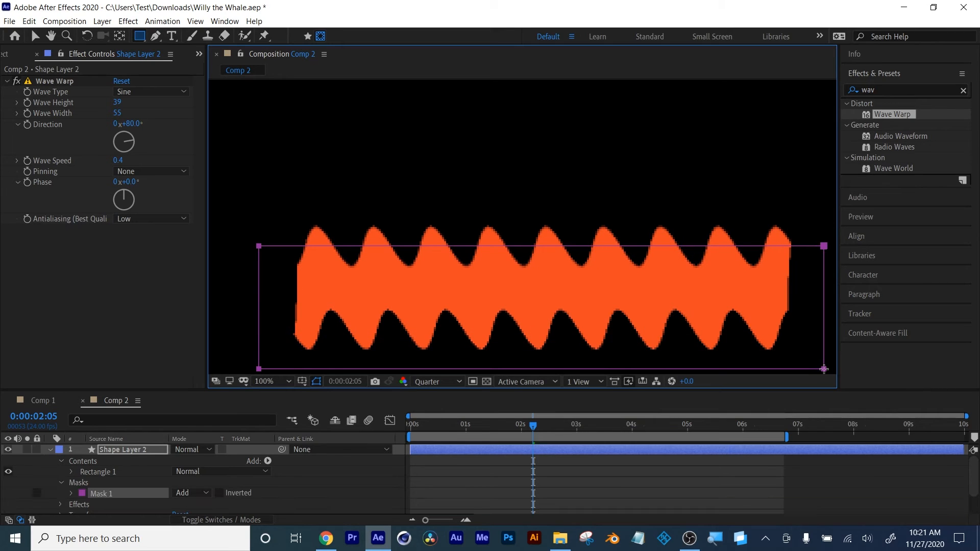
left_click(187, 498)
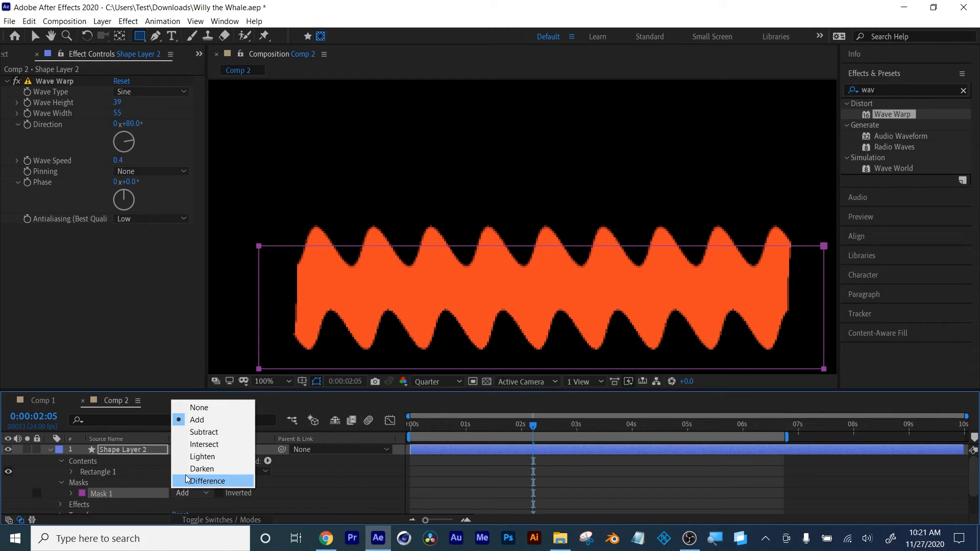
left_click(202, 432)
key("space")
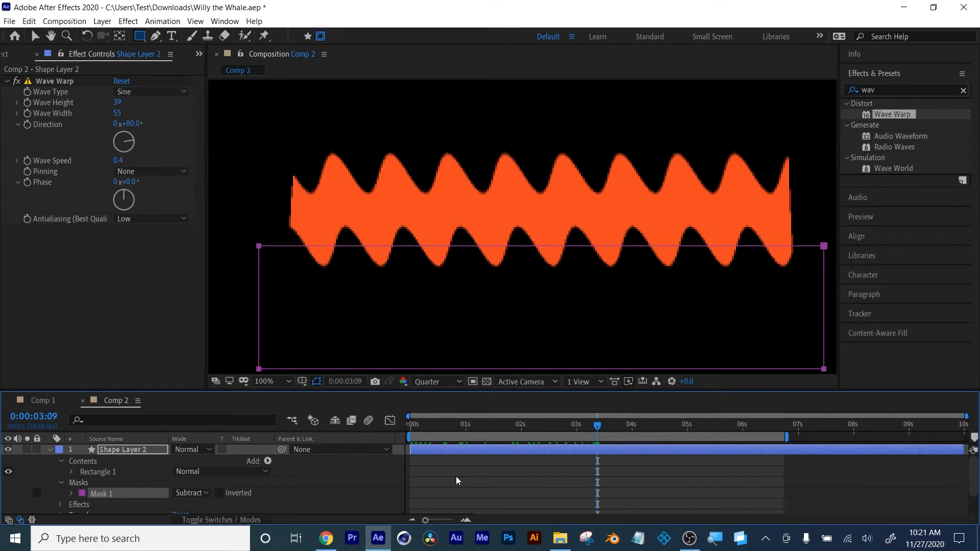
left_click_drag(456, 420, 411, 420)
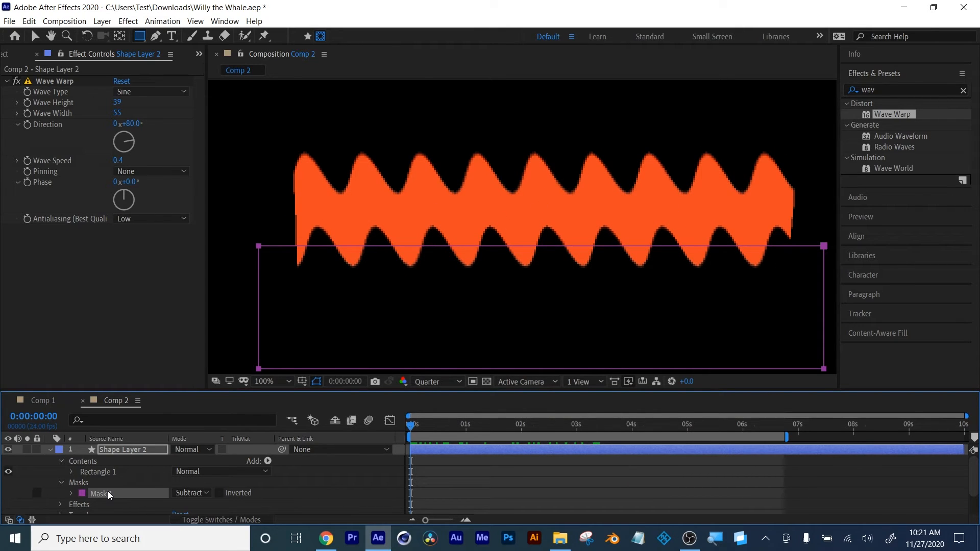
Delete Mask 1 from Shape Layer 2 and deselect the layer
key("Delete")
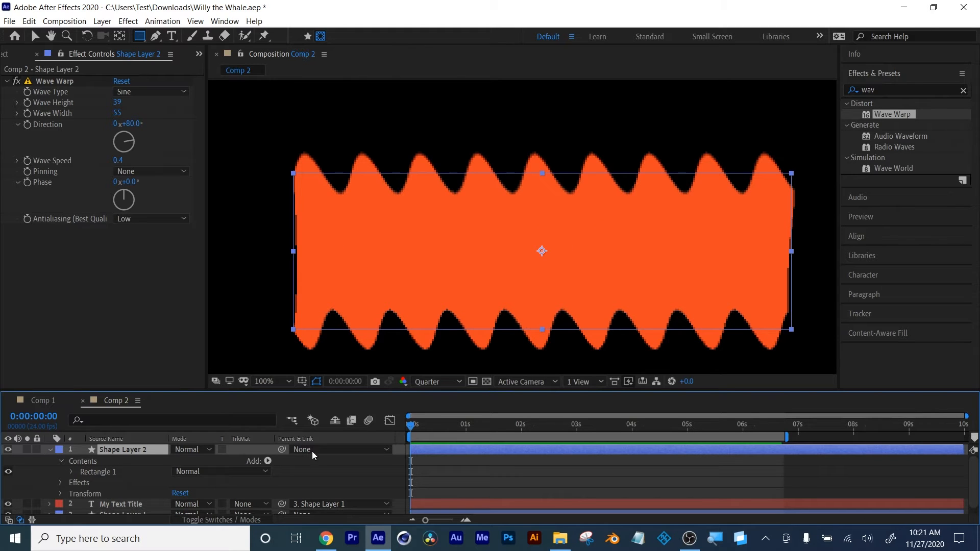
left_click(437, 465)
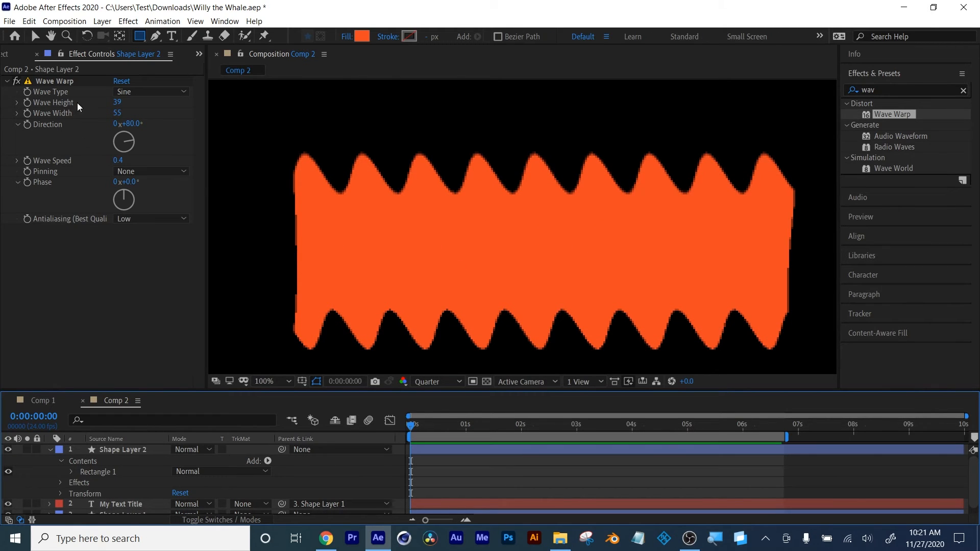
Widen Shape Layer 2's rectangle so the wavy band extends past both side edges of the composition
left_click(35, 35)
left_click_drag(477, 219, 373, 186)
left_click_drag(685, 298, 840, 295)
scroll(620, 257, "down", 3)
left_click_drag(603, 244, 731, 250)
left_click_drag(549, 223, 550, 225)
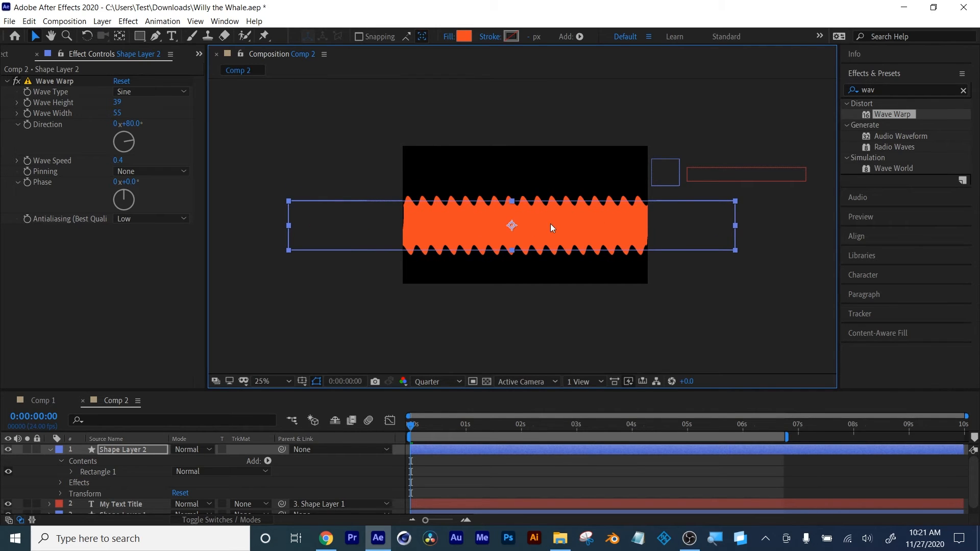
Import the PC6850@2x image as a composition and place it in Comp 2 directly beneath Shape Layer 2
left_click(143, 305)
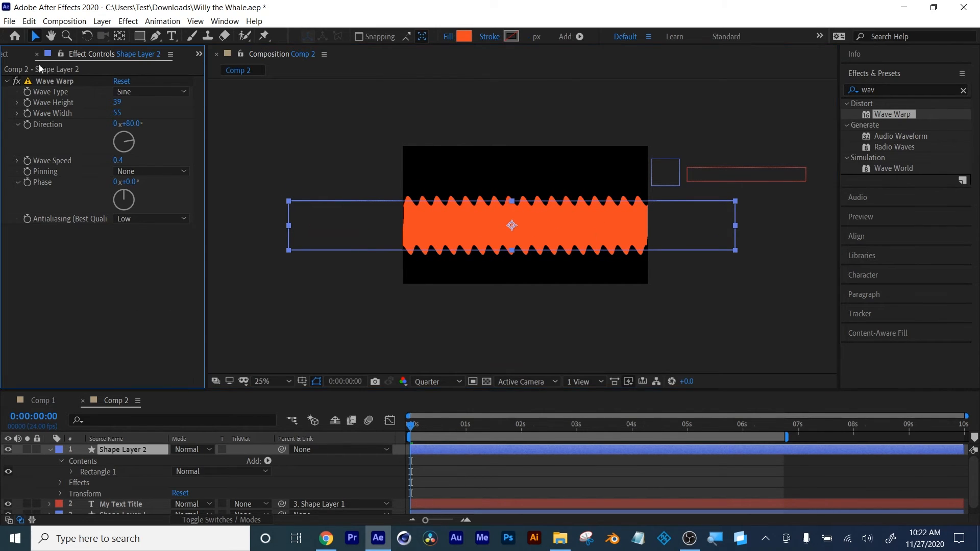
left_click(6, 52)
double_click(162, 288)
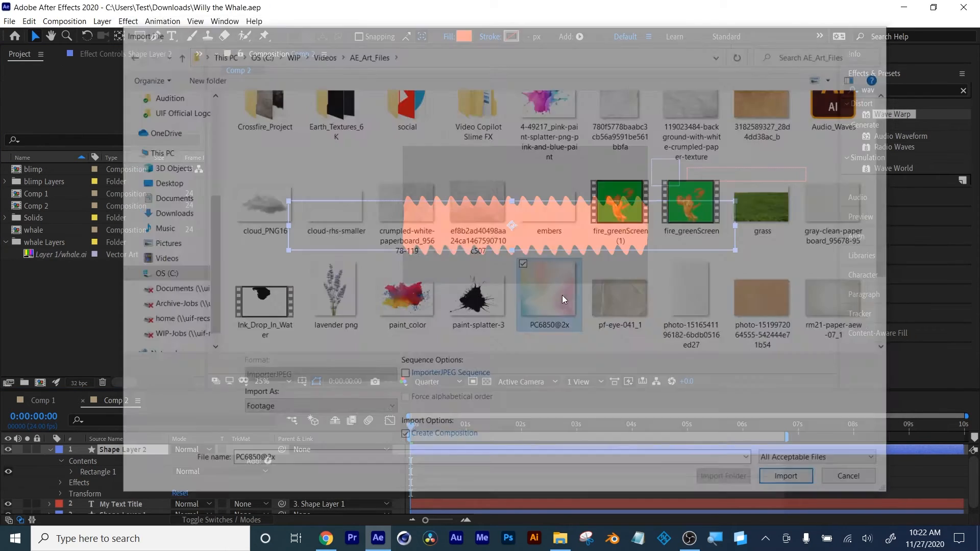
left_click(68, 233)
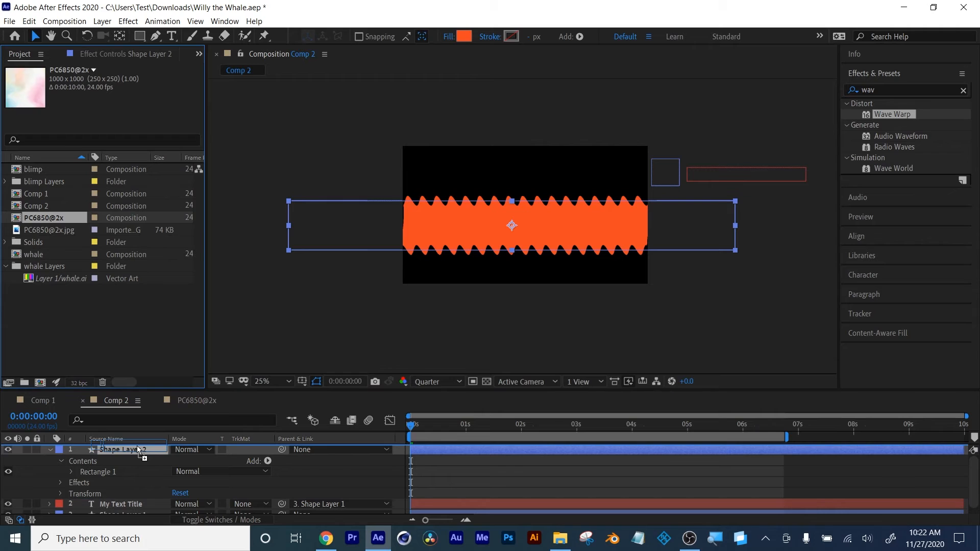
left_click_drag(137, 446, 138, 458)
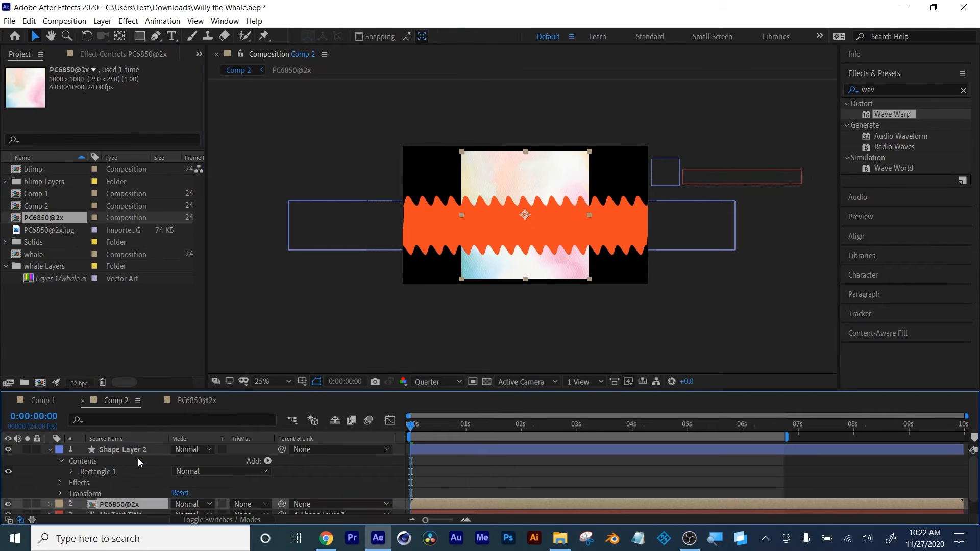
Scale the PC6850@2x layer to 236% to fill the composition, enlarge the timeline area and collapse all layer properties
key("s")
left_click_drag(187, 509, 380, 389)
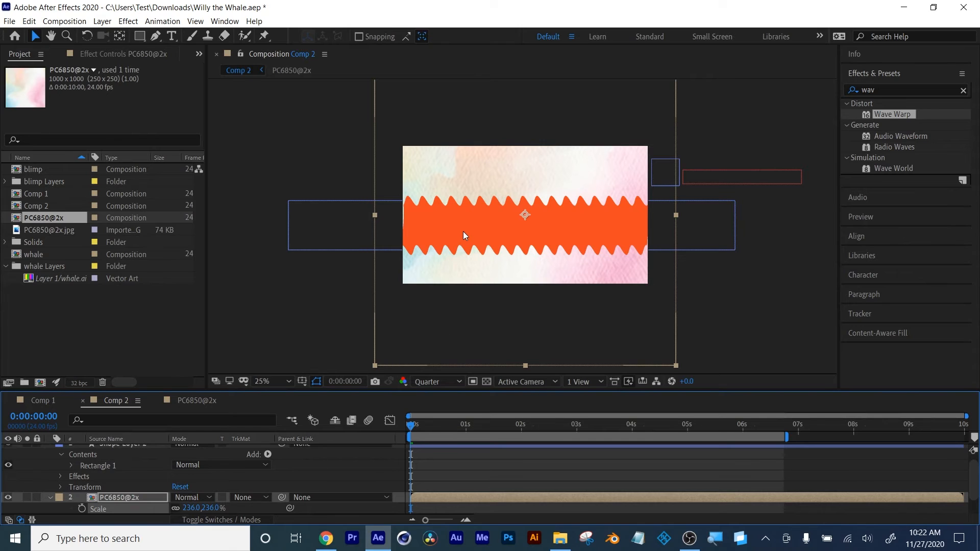
scroll(109, 470, "up", 1)
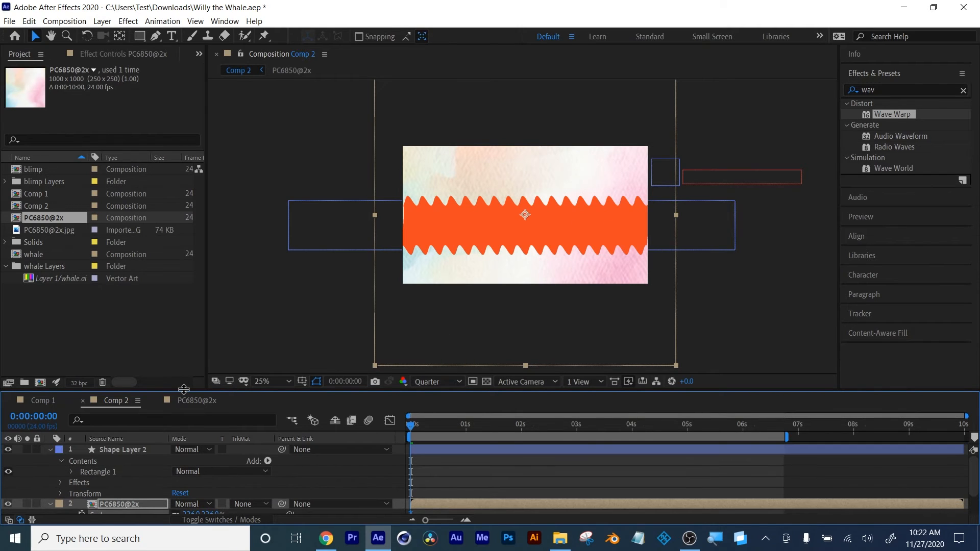
left_click_drag(183, 391, 196, 312)
left_click(452, 486)
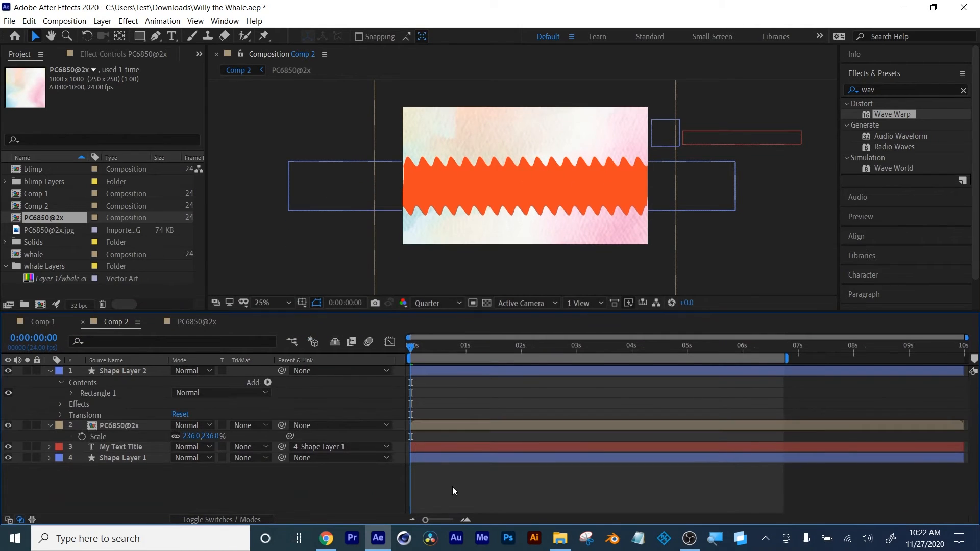
key("u")
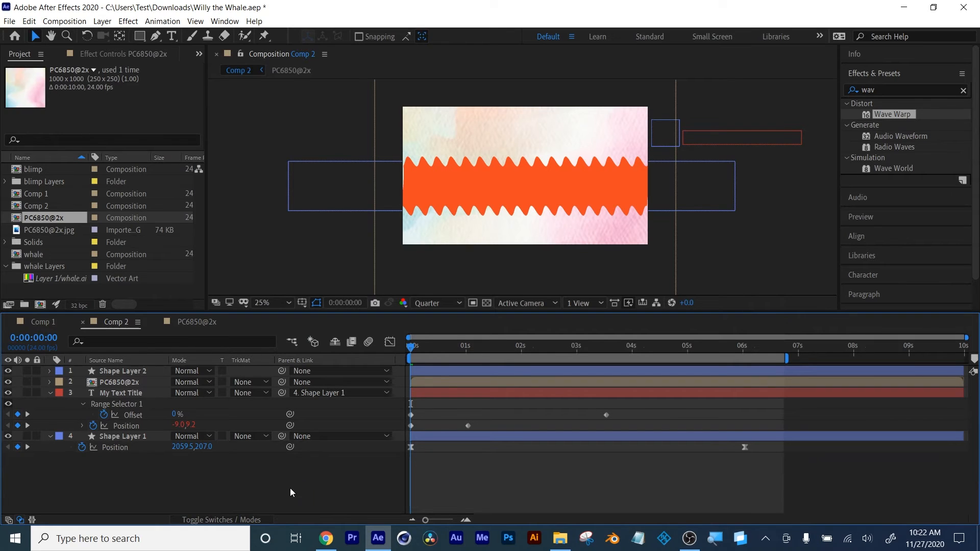
key("u")
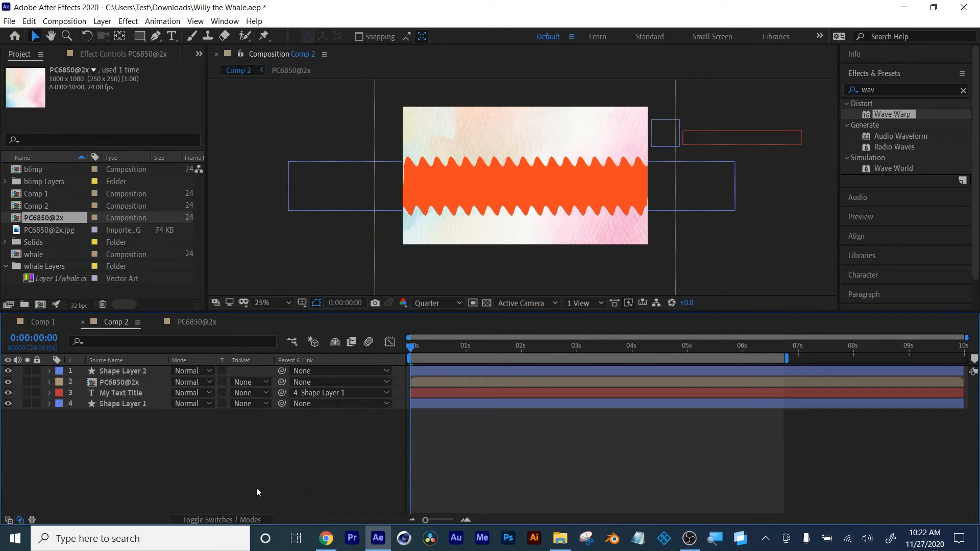
Set the PC6850@2x layer's track matte to Alpha Matte "Shape Layer 2" and scrub through the result
left_click(115, 371)
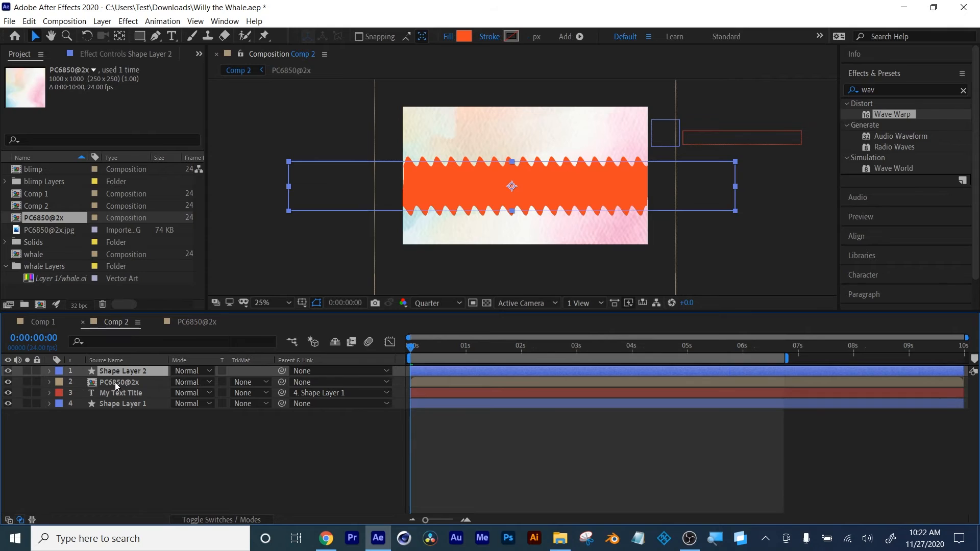
left_click(114, 382)
left_click(116, 372)
left_click(120, 384)
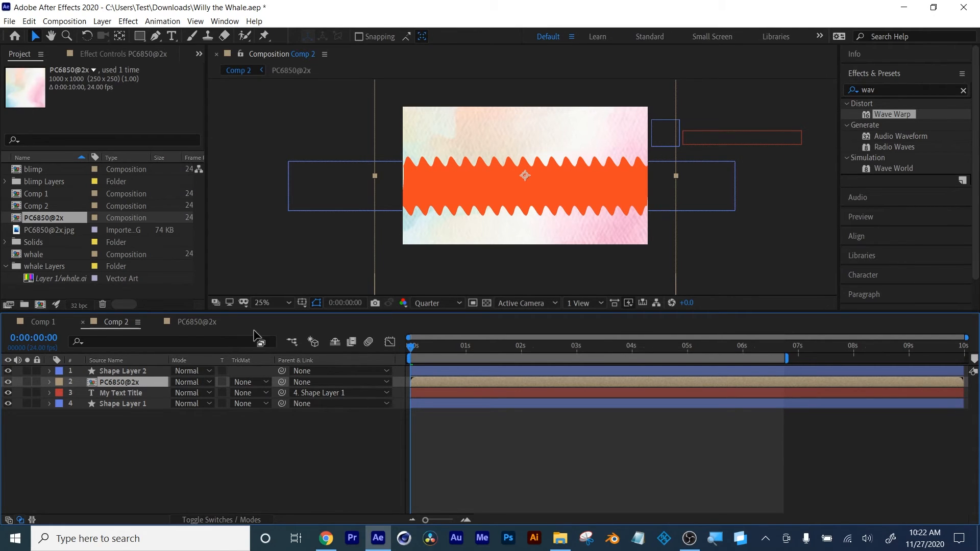
left_click(240, 519)
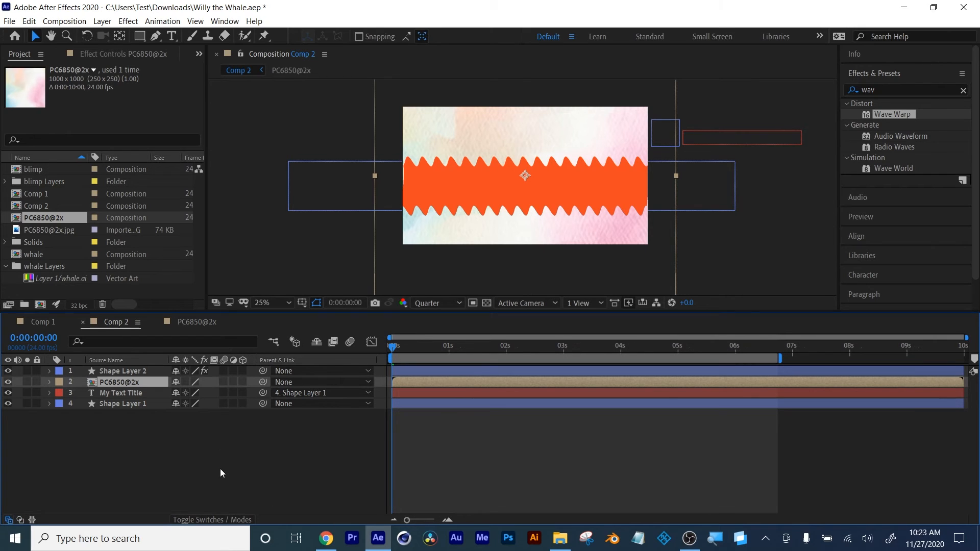
left_click(225, 520)
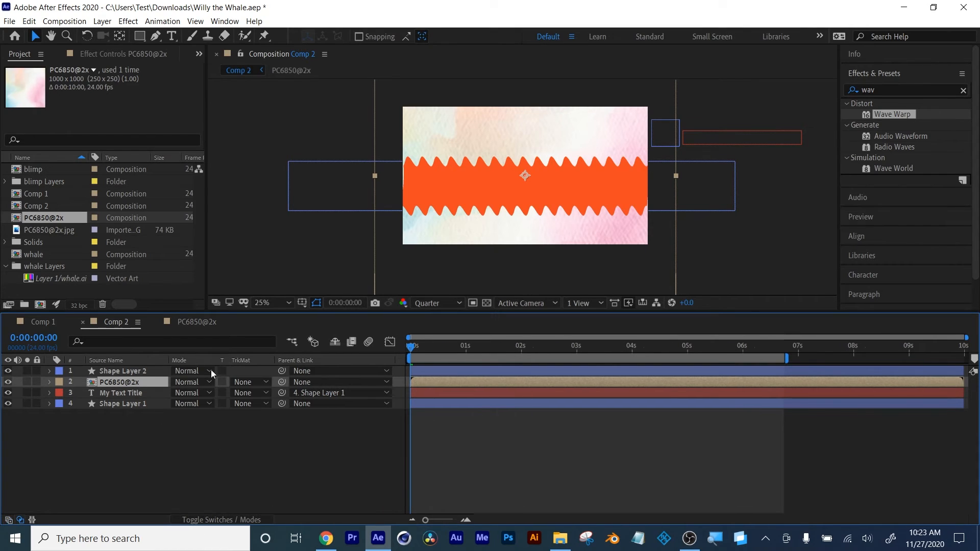
left_click(249, 384)
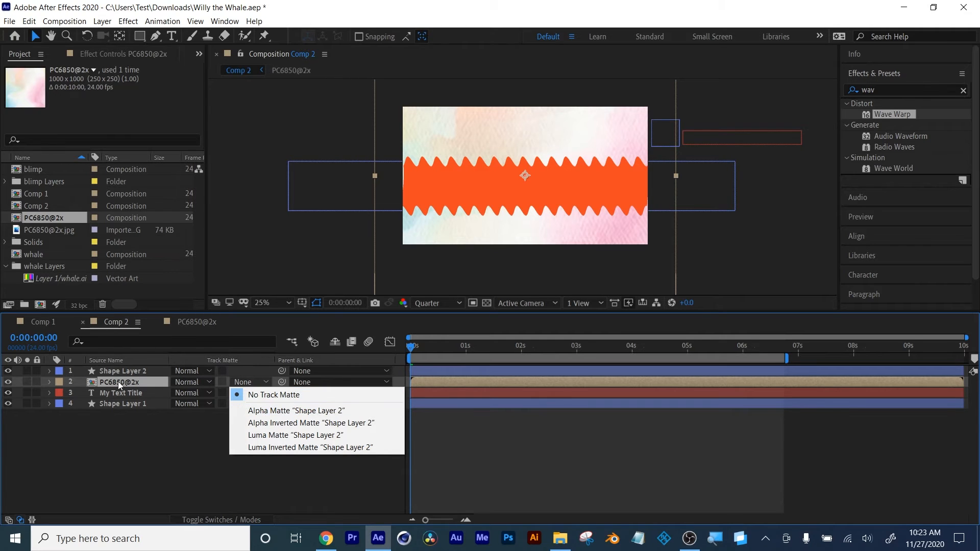
left_click(270, 410)
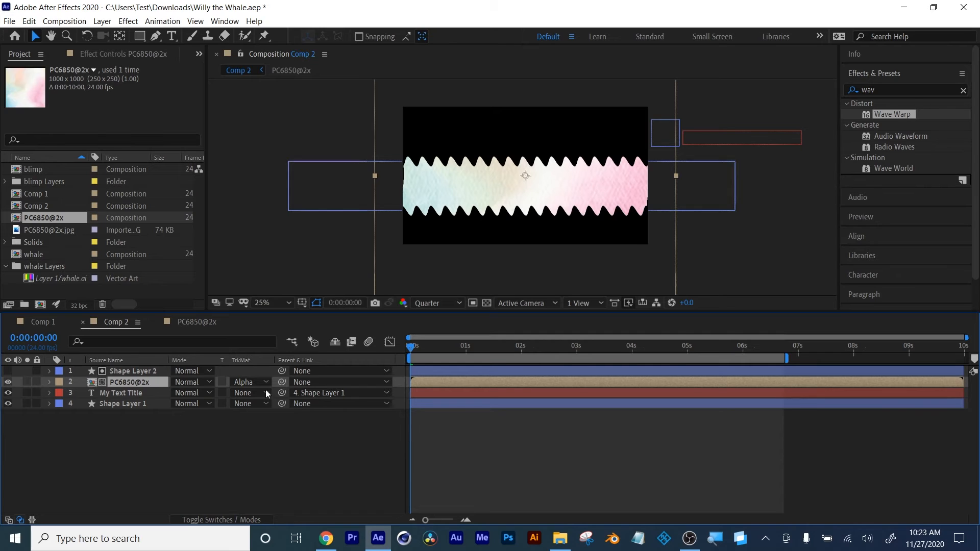
left_click_drag(420, 344, 251, 402)
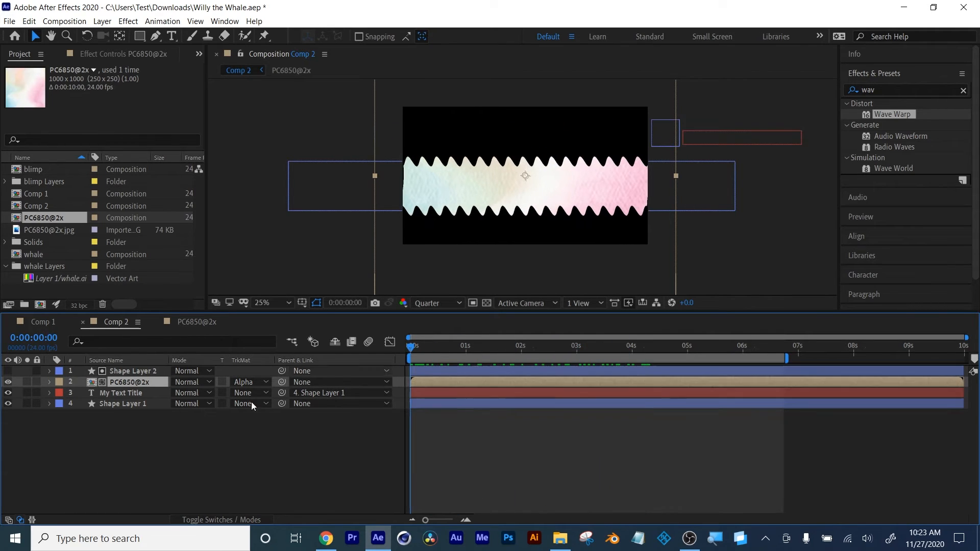
Pre-compose Shape Layer 2 and PC6850@2x together into a new composition named "wave"
left_click(136, 434)
left_click(126, 371)
left_click(127, 381, "shift")
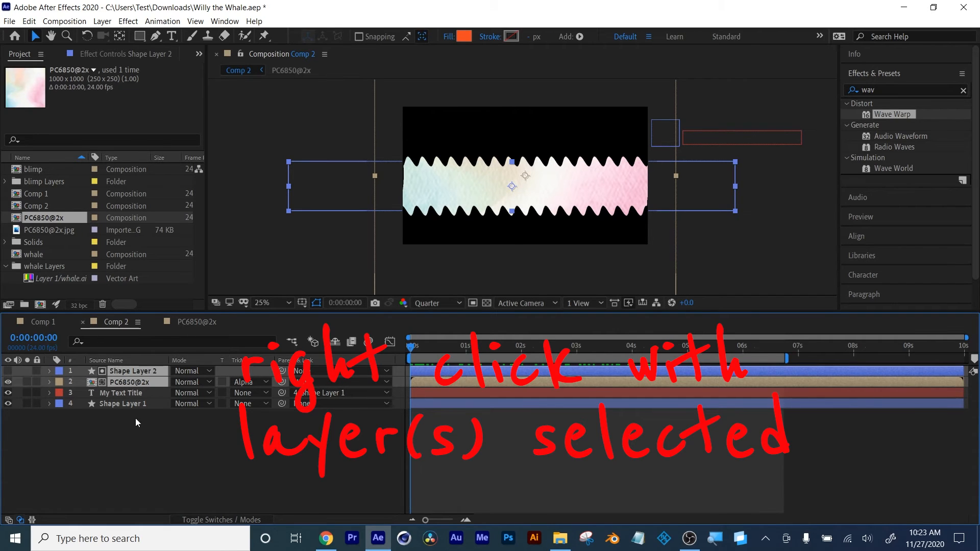
right_click(143, 383)
left_click(159, 316)
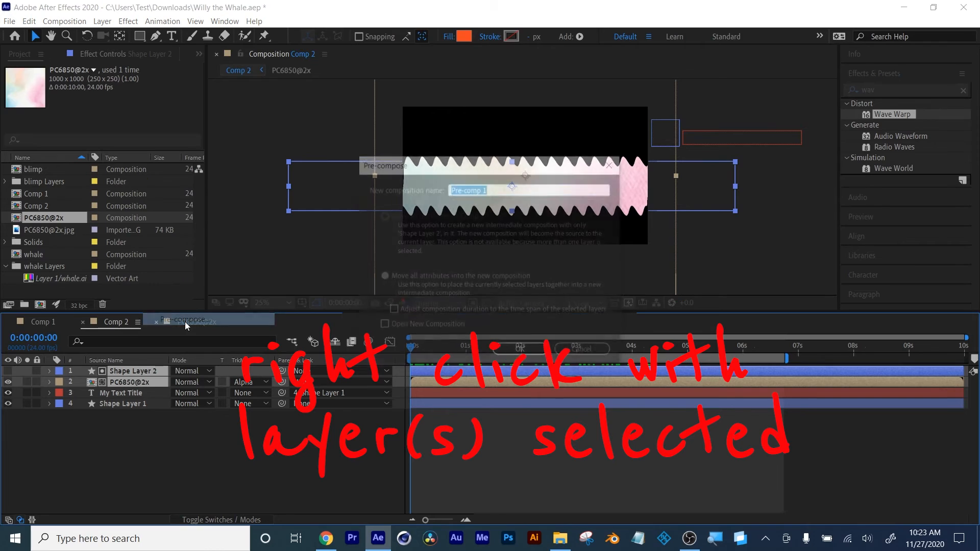
type("wave")
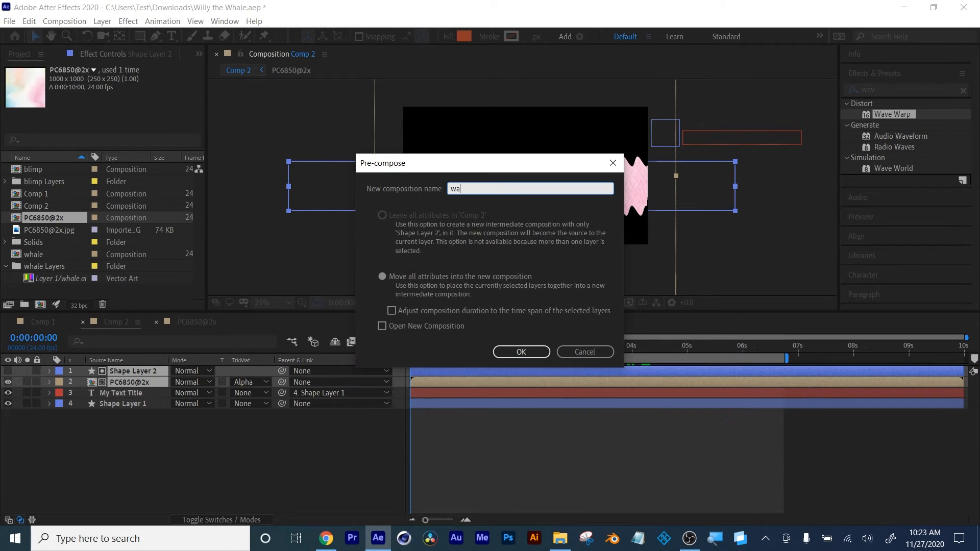
left_click(521, 352)
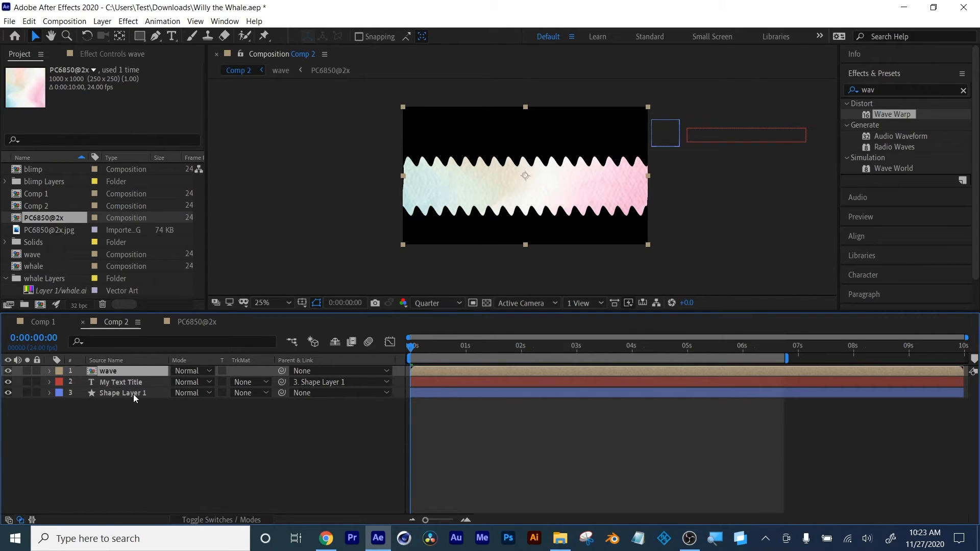
Duplicate the wave layer and apply Curves to the upper copy, pulling the RGB curve's midpoint down to darken it
key("ctrl+d")
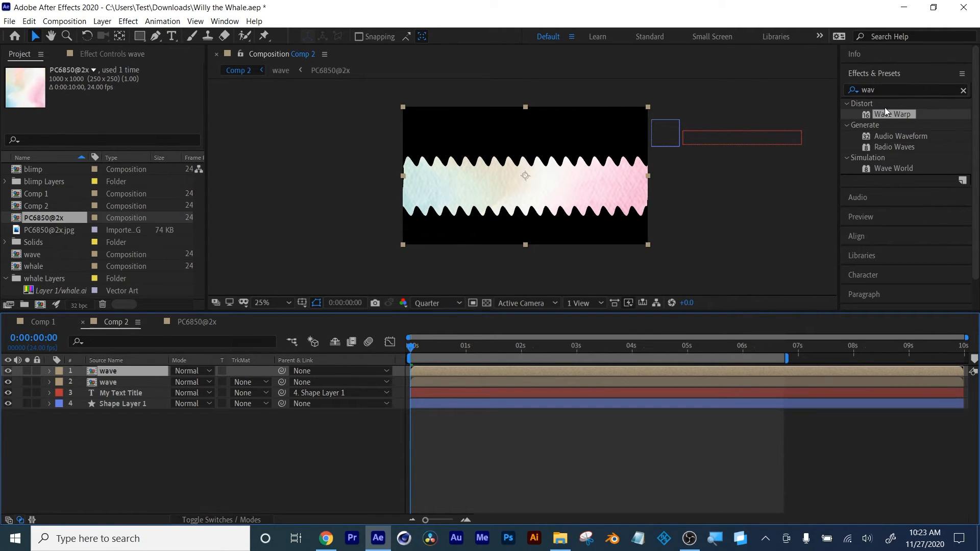
left_click(887, 87)
type("cur")
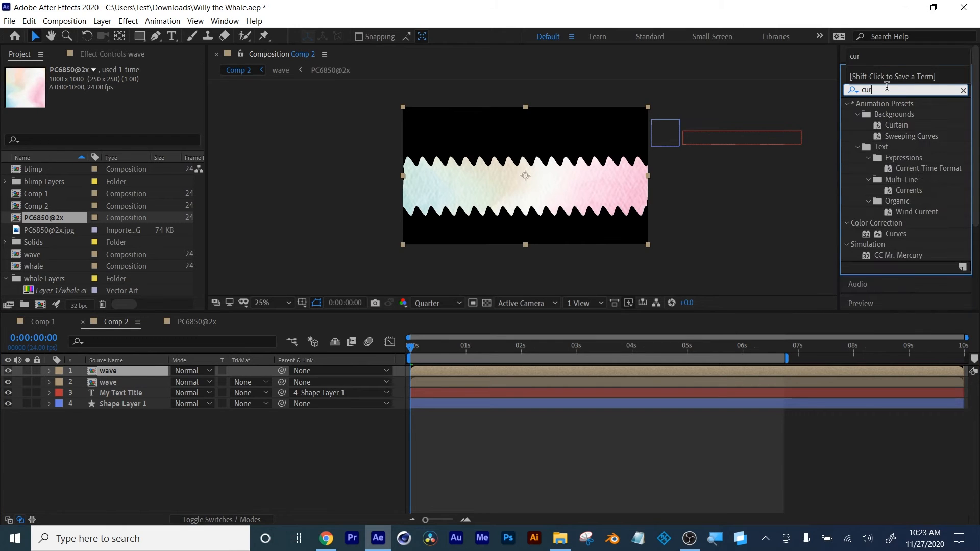
left_click_drag(895, 234, 580, 370)
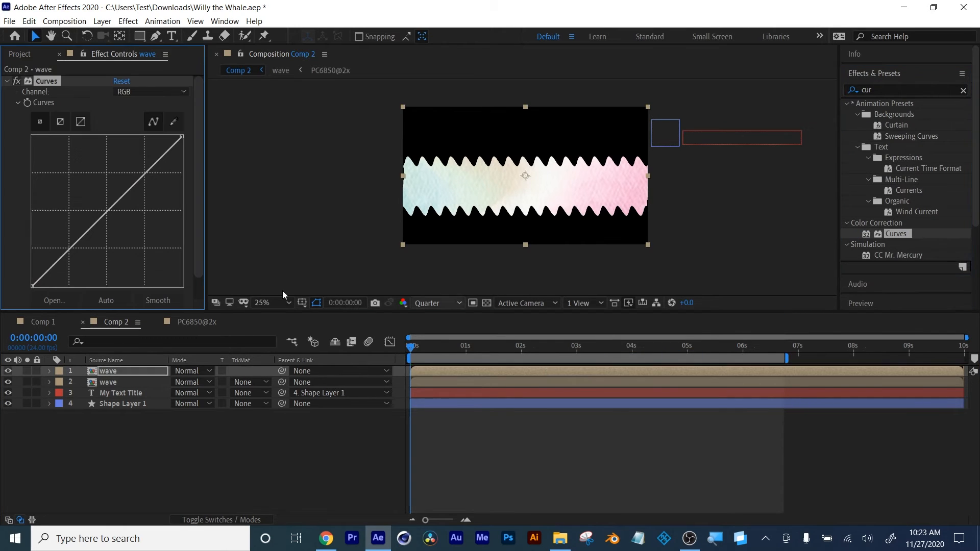
left_click_drag(108, 209, 129, 217)
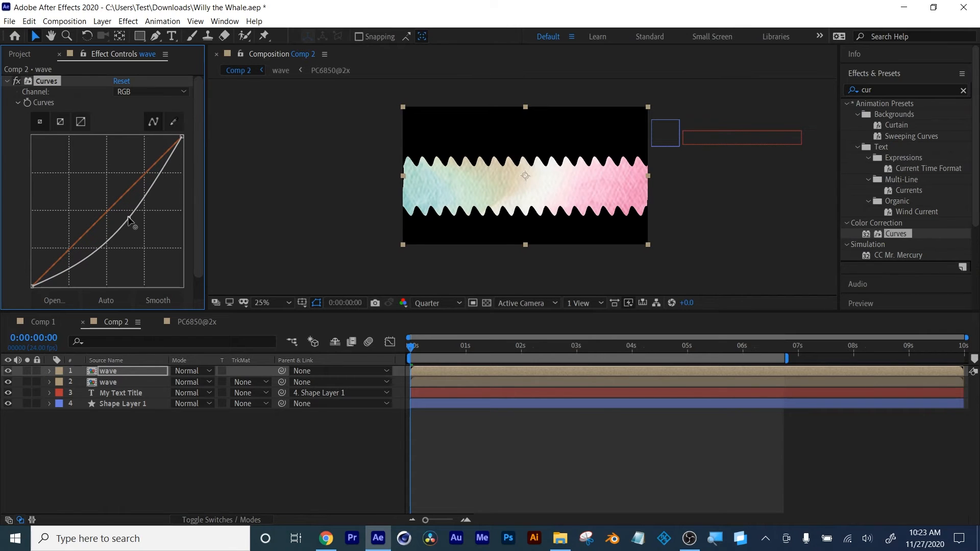
Offset the darkened wave copy downward and slightly left of the original, and scale it to 124%
left_click(110, 372)
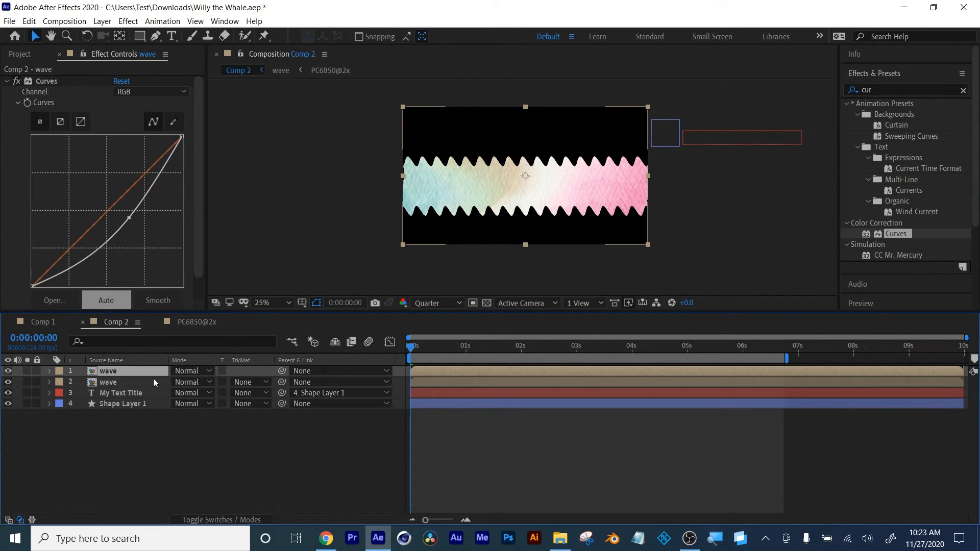
key("p")
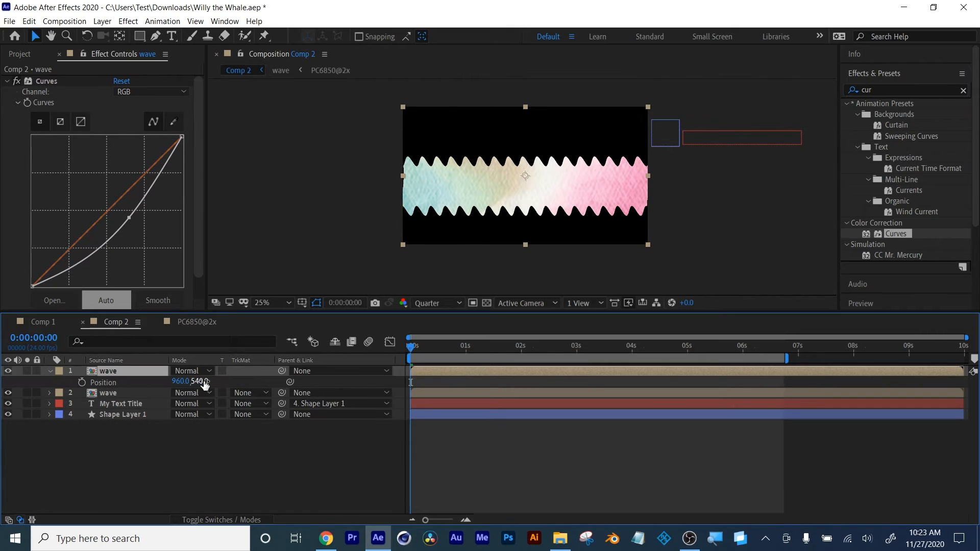
left_click_drag(199, 381, 273, 393)
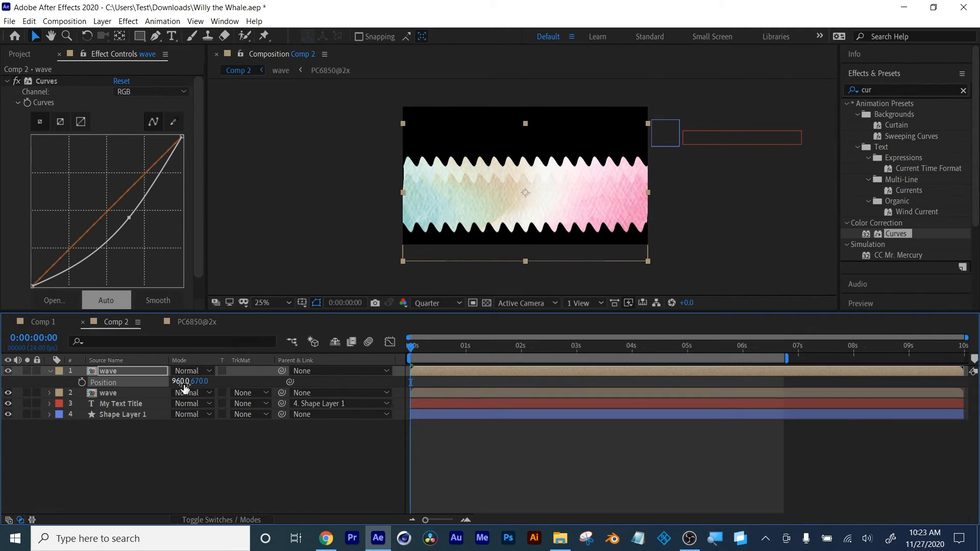
left_click_drag(179, 381, 208, 381)
key("s")
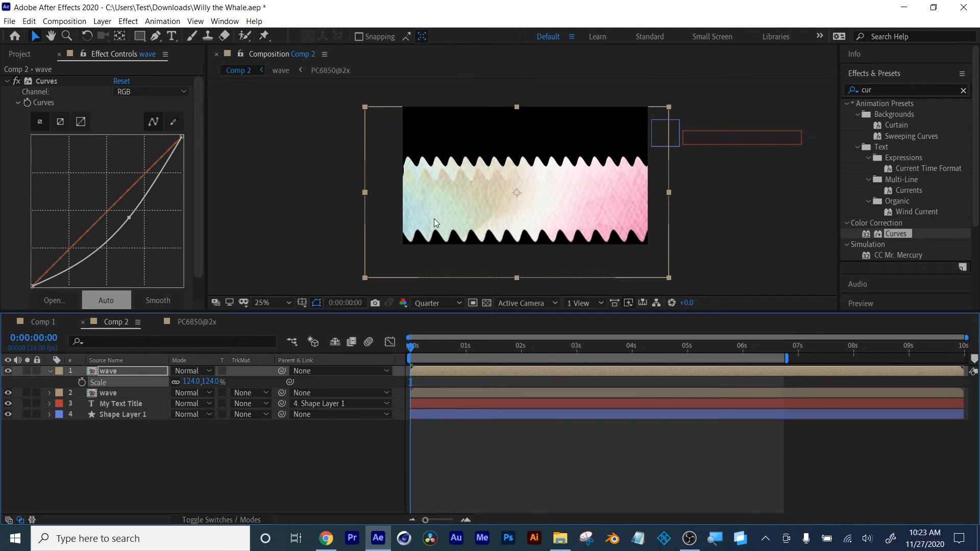
left_click_drag(433, 217, 427, 224)
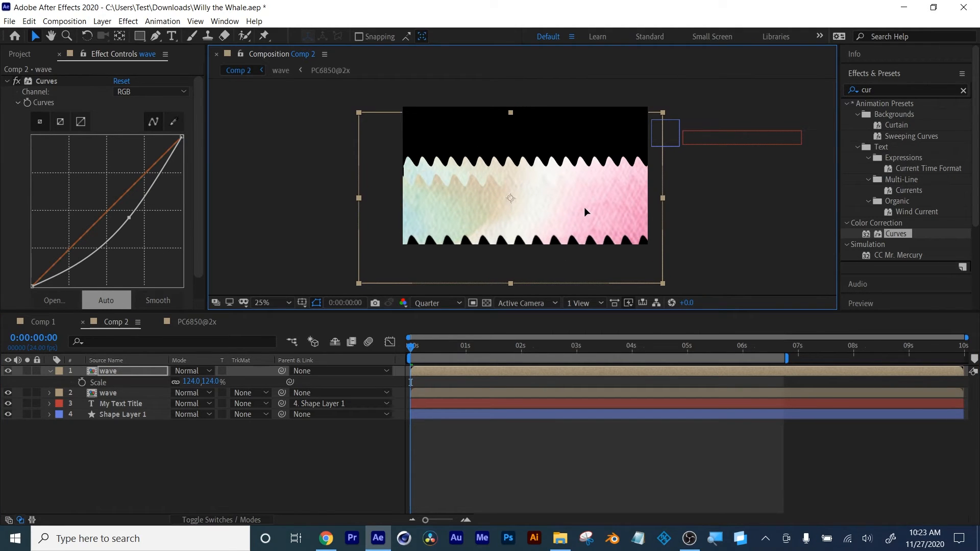
left_click_drag(583, 209, 584, 204)
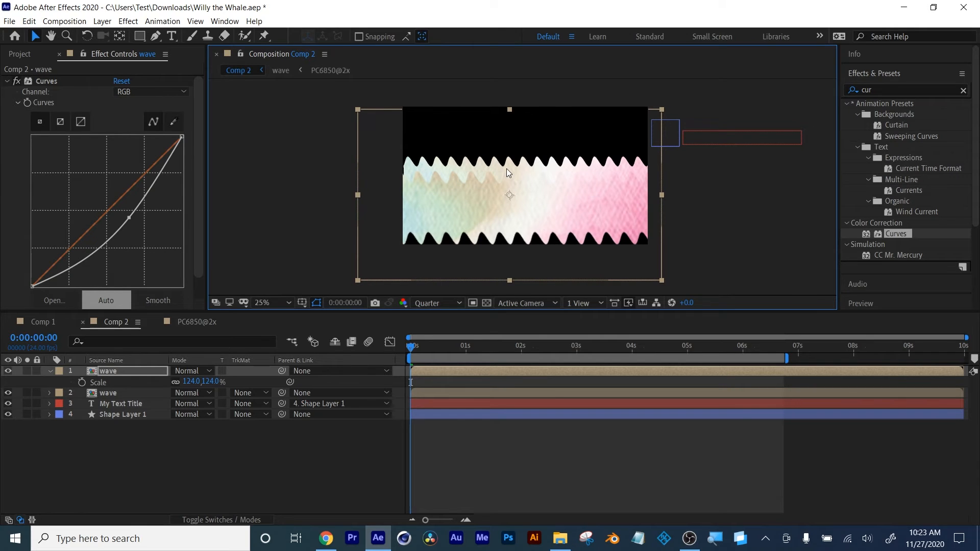
Try the enlarged wave copy beneath the original wave layer, and return it to the top of the stack
left_click(104, 392)
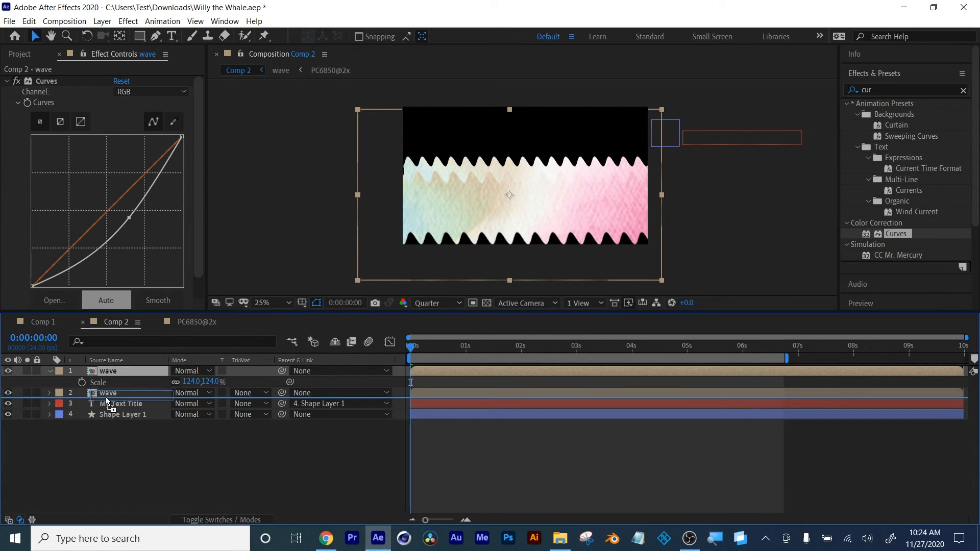
key("s")
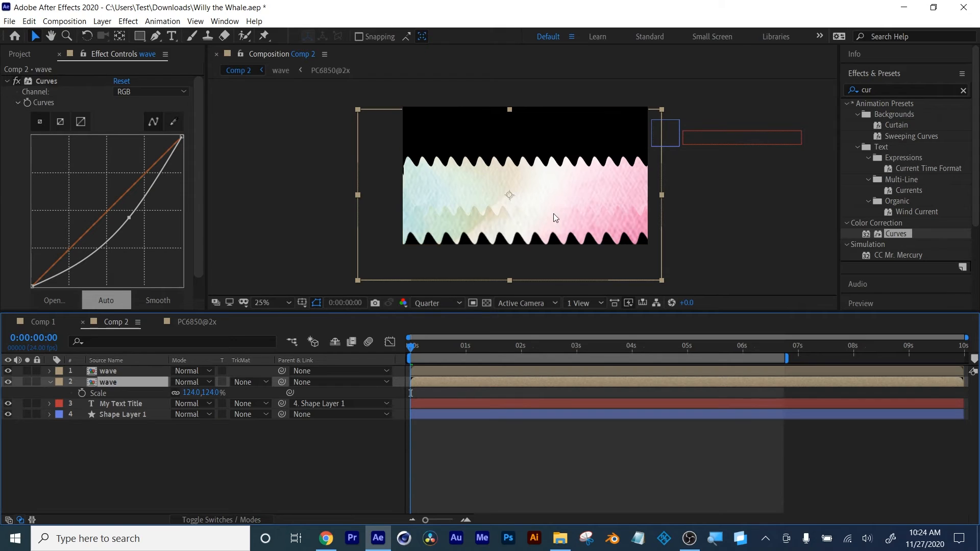
left_click(108, 370)
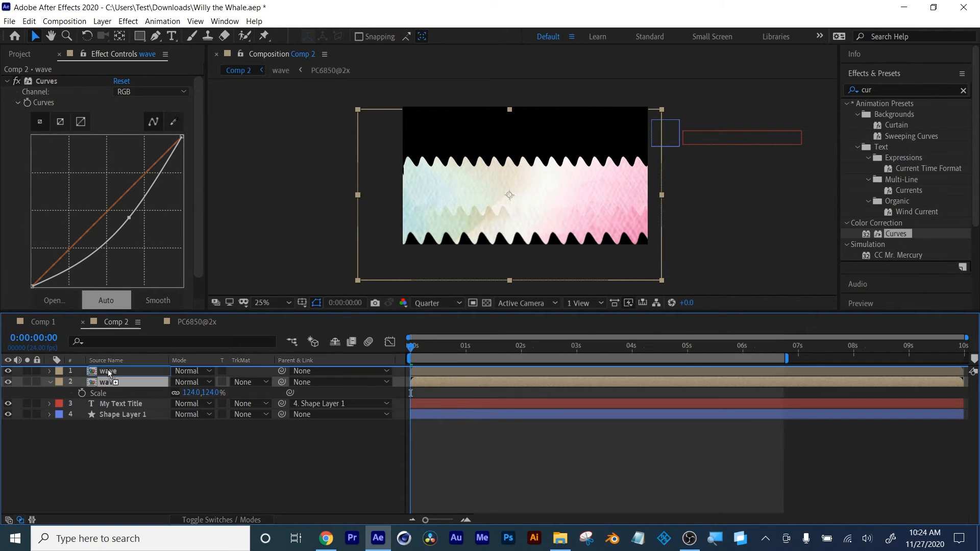
key("s")
Add a Drop Shadow layer style to both wave layers in Comp 2
left_click(110, 392, "shift")
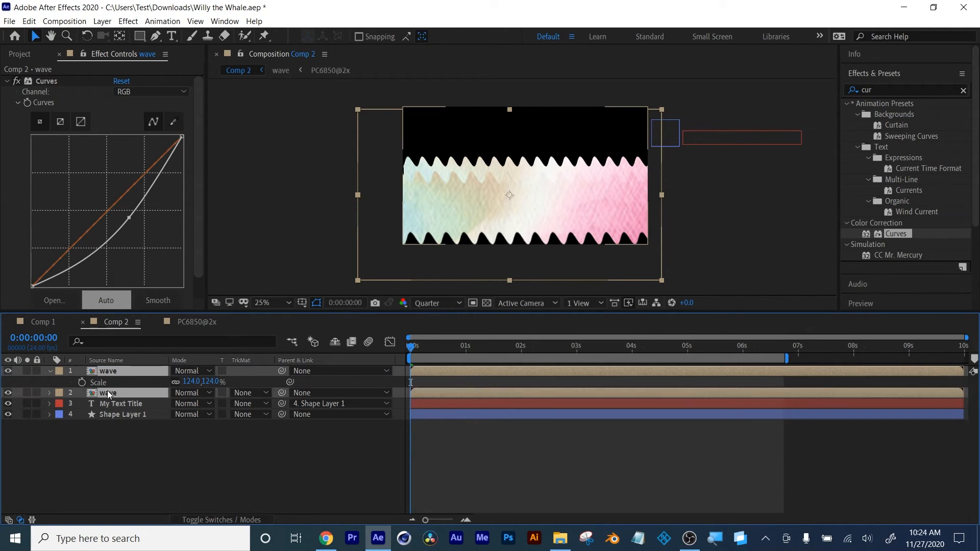
right_click(115, 391)
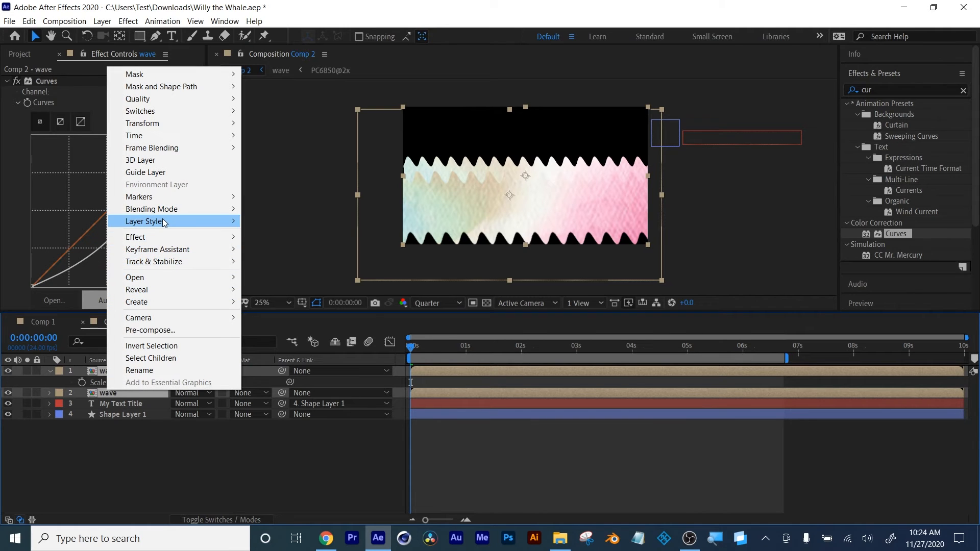
mouse_move(169, 221)
left_click(311, 262)
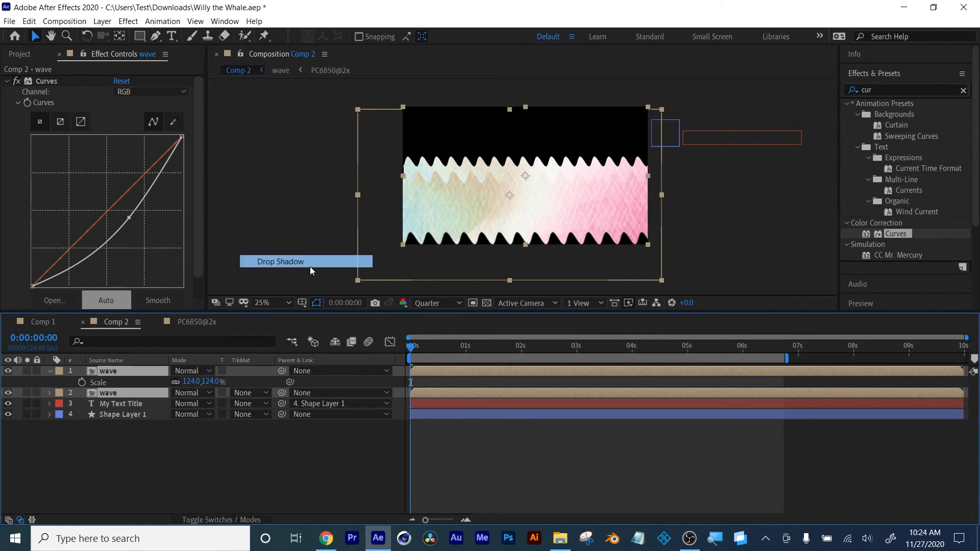
Set the Drop Shadow distance to 62 and its size to 182 on both wave layers
left_click(72, 415)
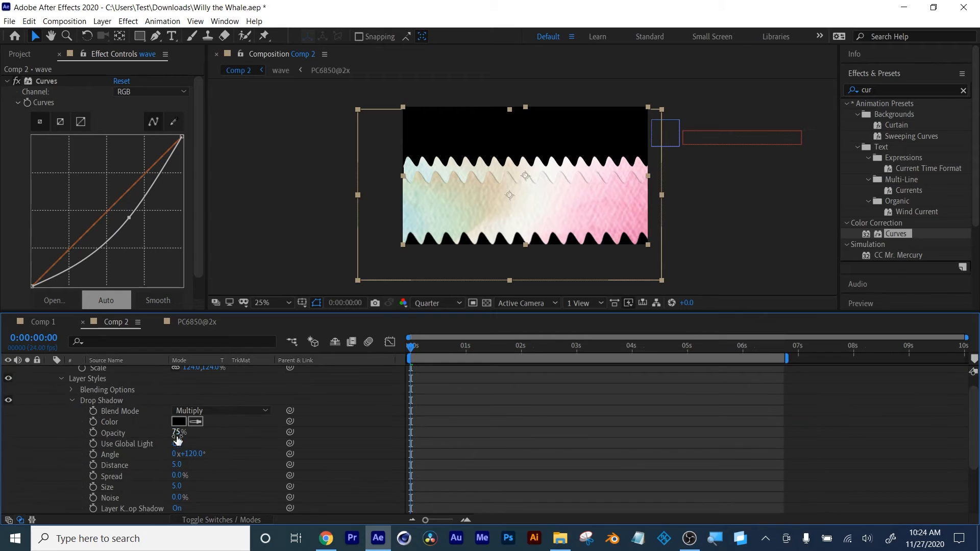
left_click_drag(177, 464, 107, 465)
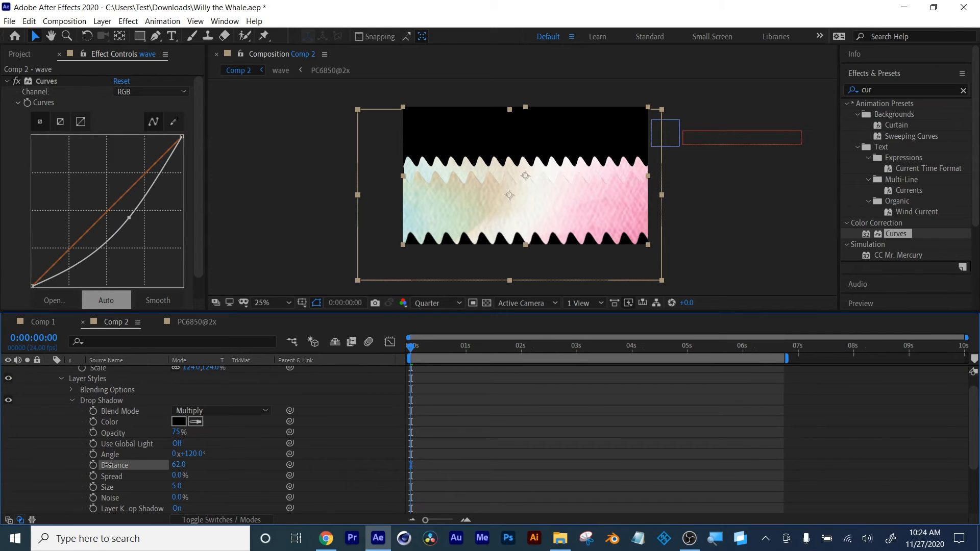
left_click_drag(176, 486, 288, 478)
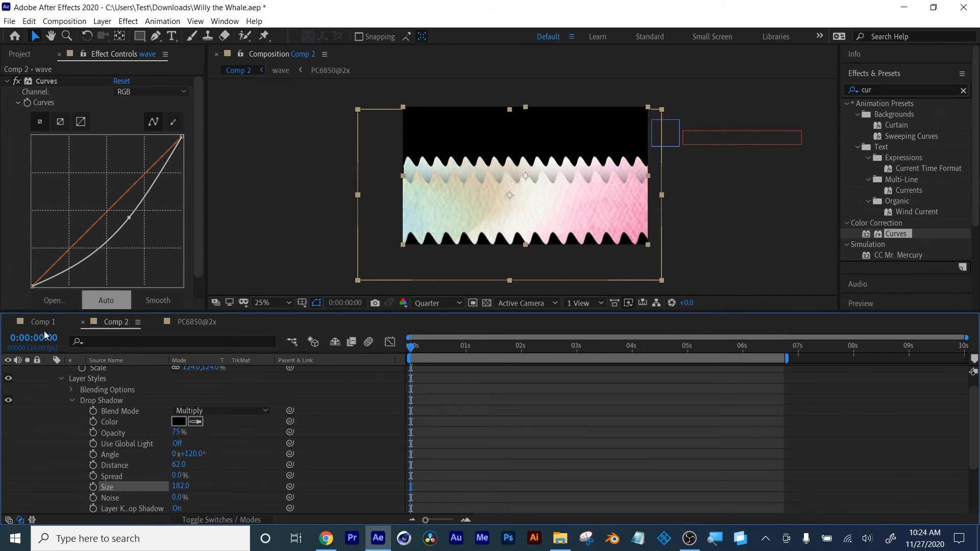
scroll(357, 403, "up", 1)
left_click(507, 423)
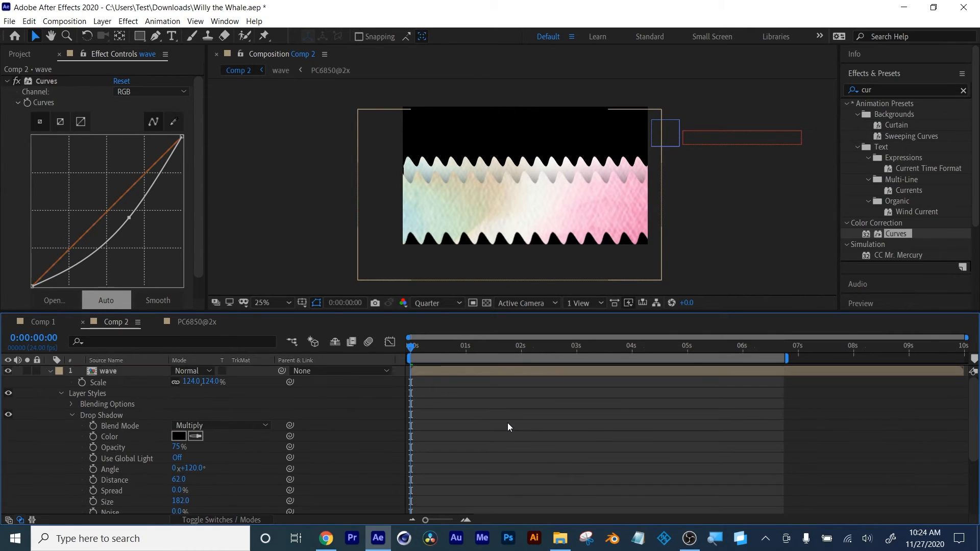
Reveal the layers' keyframes, scrub through Comp 2 and preview the animation from the start
key("u")
left_click_drag(427, 347, 584, 331)
left_click_drag(425, 347, 393, 356)
key("space")
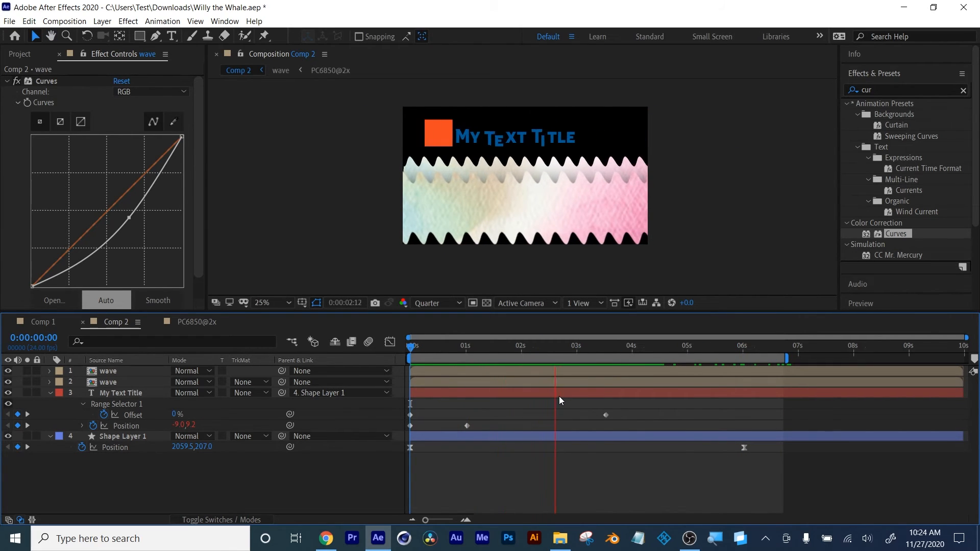
key("space")
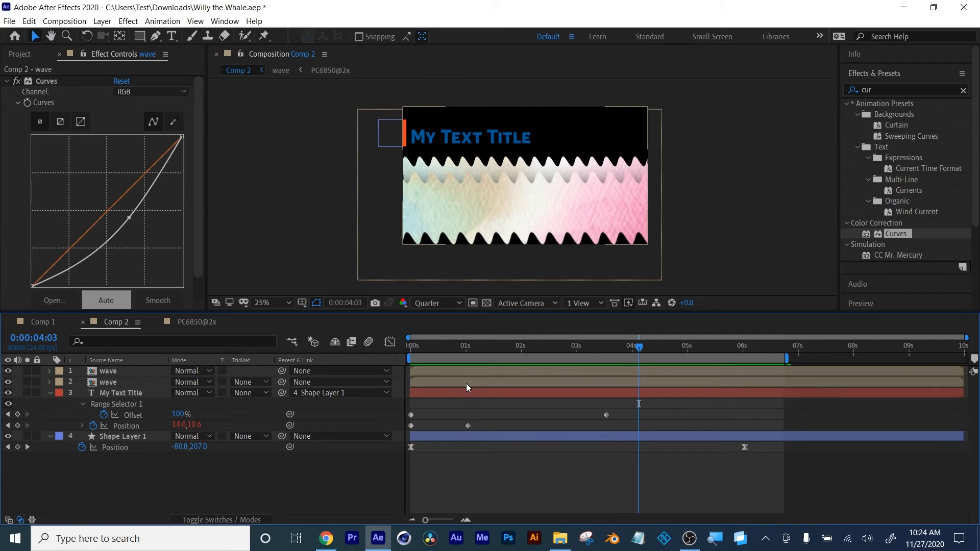
Open the wave composition from Comp 2, preview it from its first frame and select Shape Layer 2
double_click(466, 381)
key("Home")
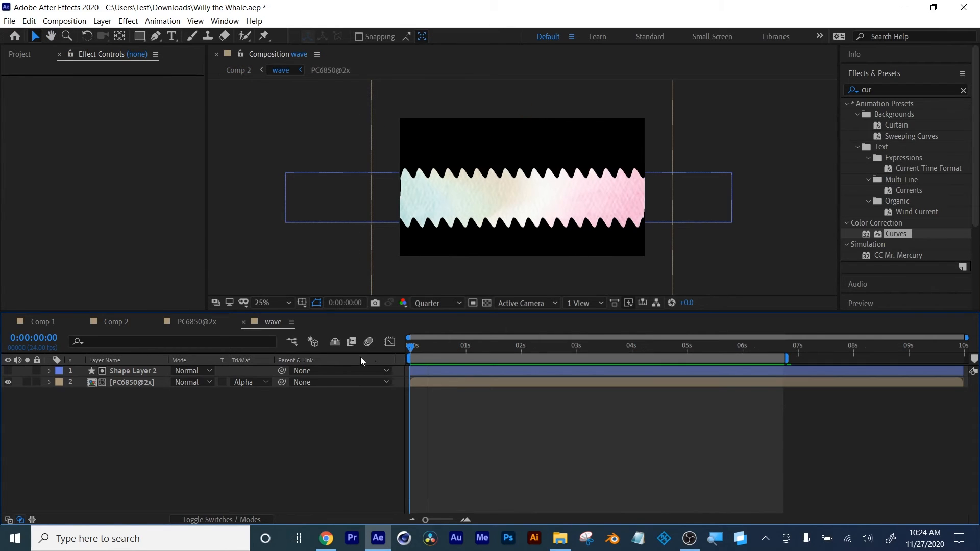
key("space")
key("space")
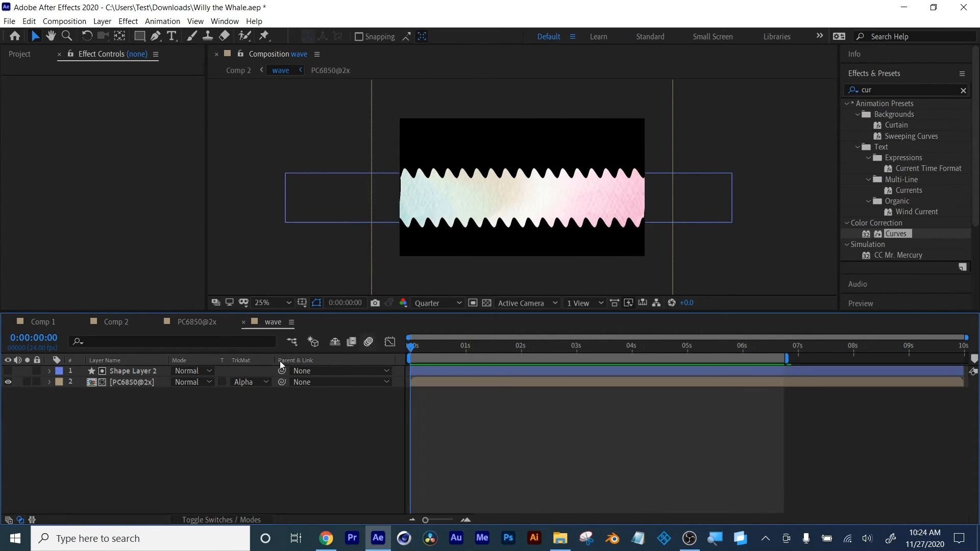
left_click(121, 381)
left_click(118, 370)
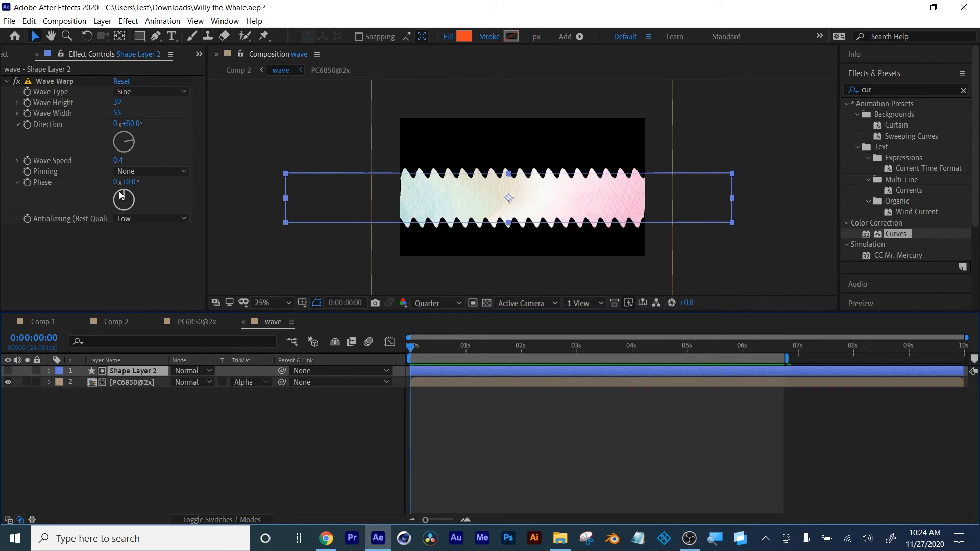
Try the Semicircle and Noise wave types in Shape Layer 2's Wave Warp with previews, and restore the Sine type
left_click(144, 94)
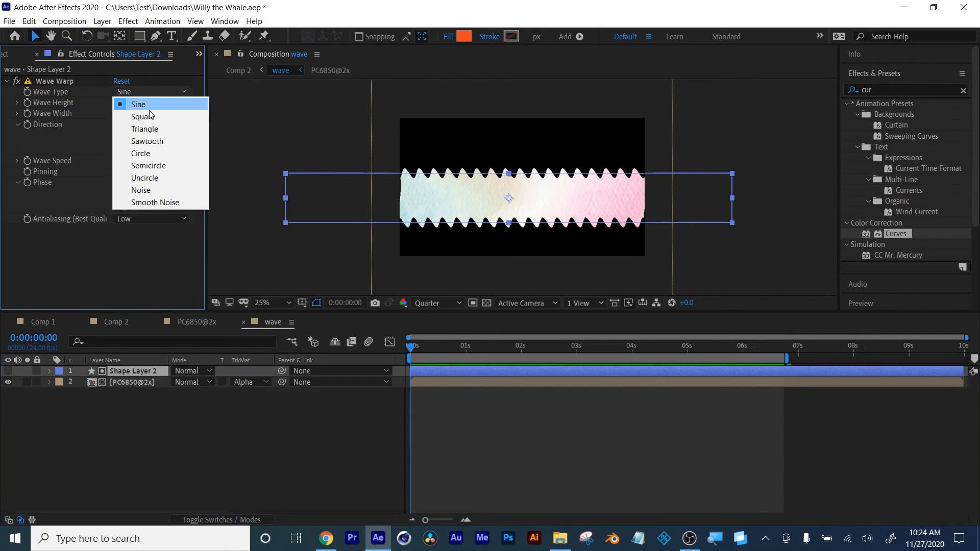
left_click(149, 163)
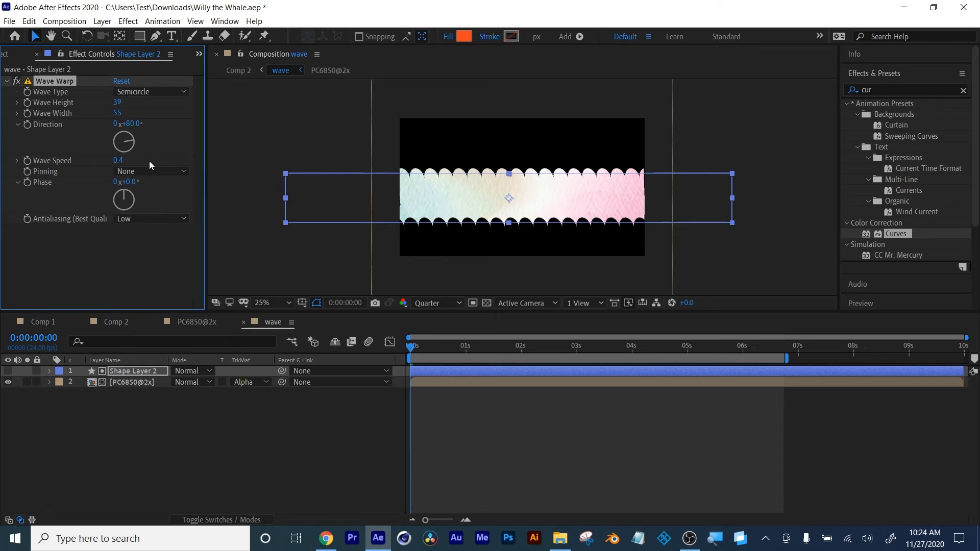
key("space")
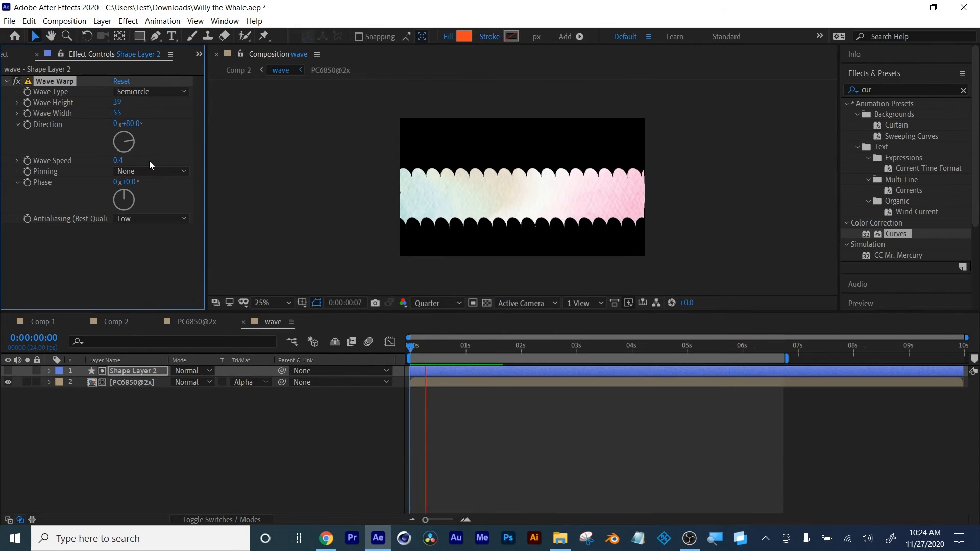
left_click(147, 93)
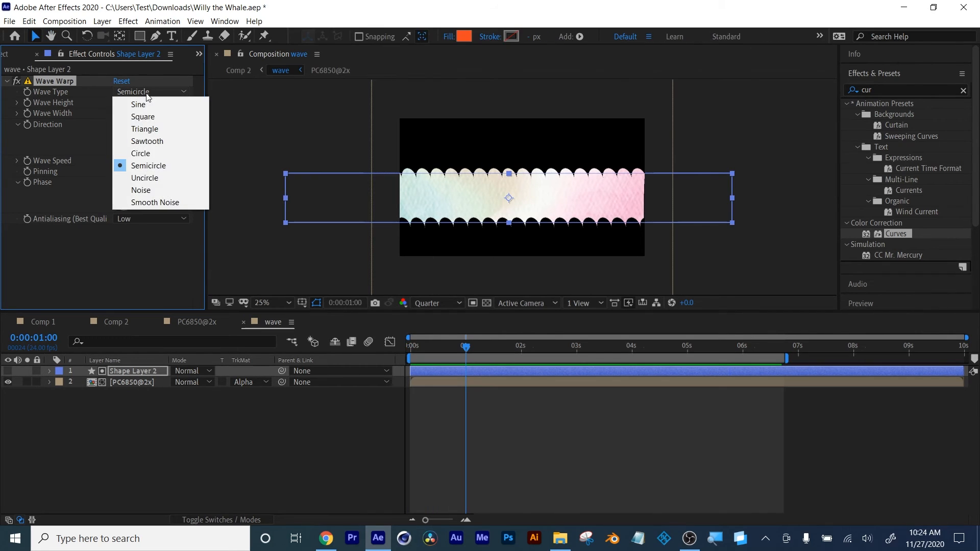
left_click(147, 192)
key("space")
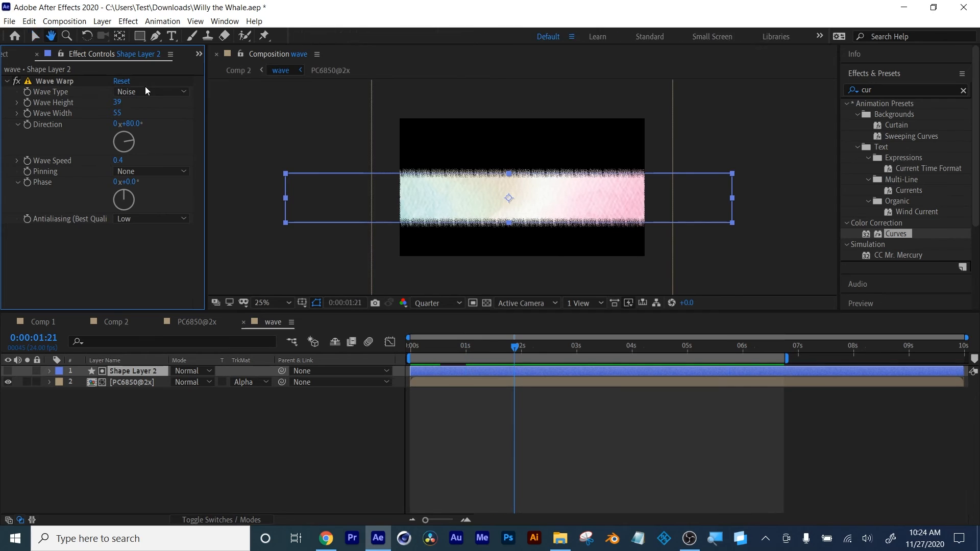
left_click(147, 92)
left_click(148, 105)
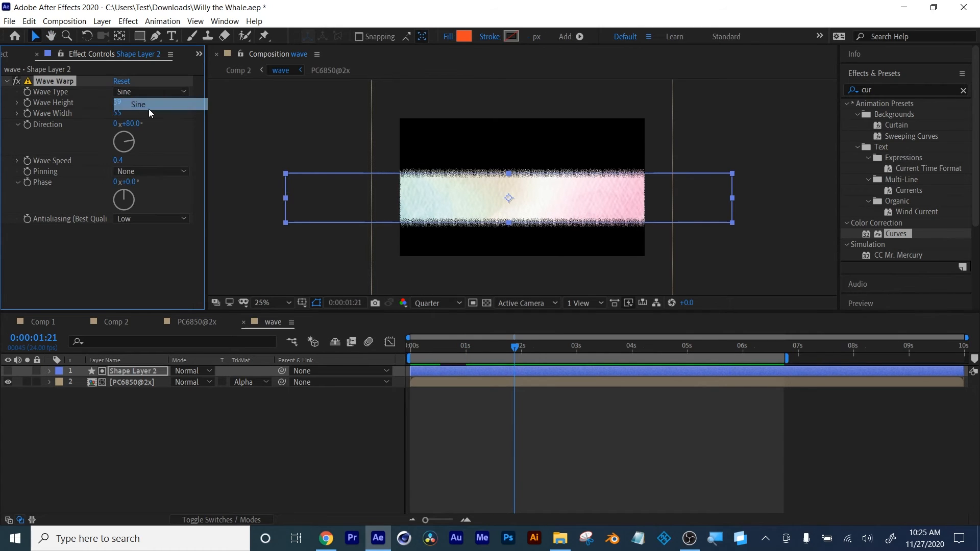
left_click(122, 250)
Preview Wave Warp with All Edges pinning, and set Pinning to Left Edge instead
left_click(146, 173)
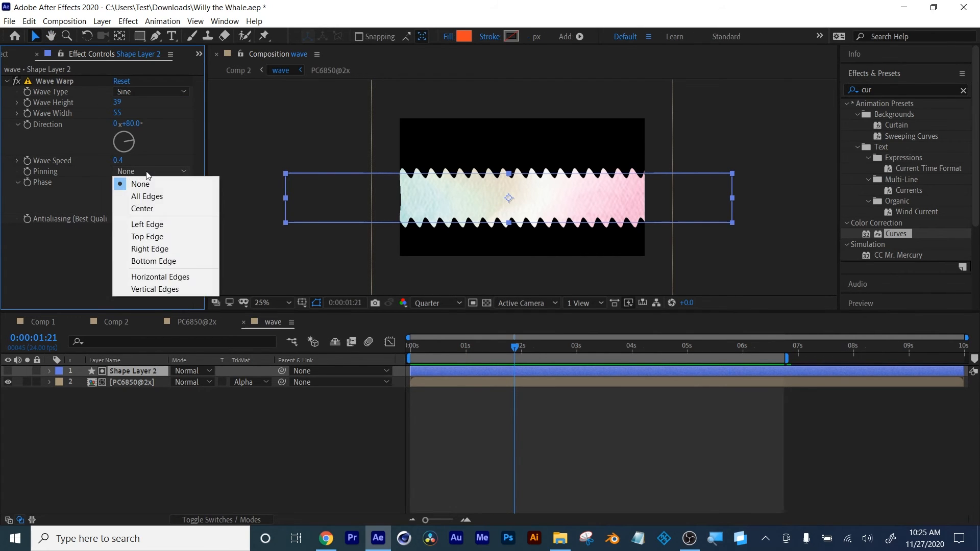
left_click(152, 196)
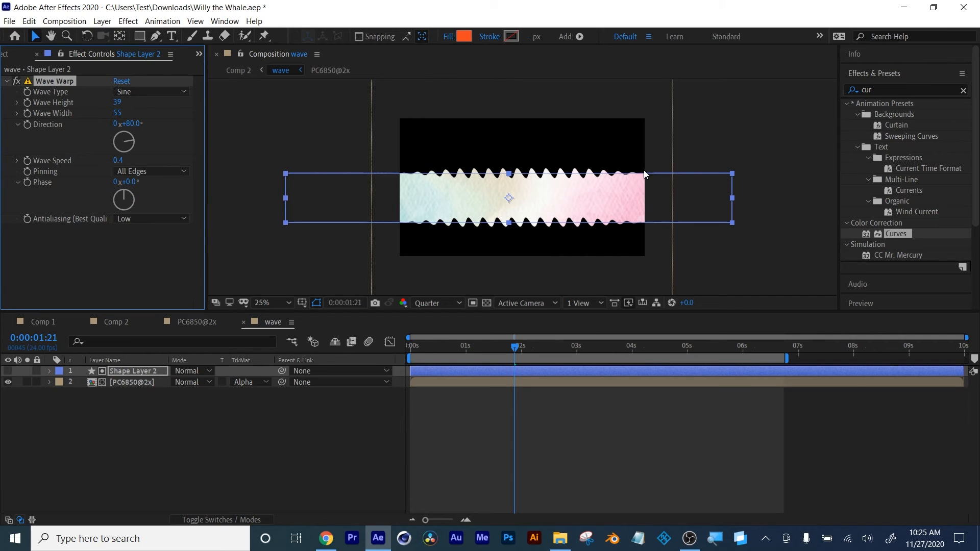
left_click(472, 434)
key("space")
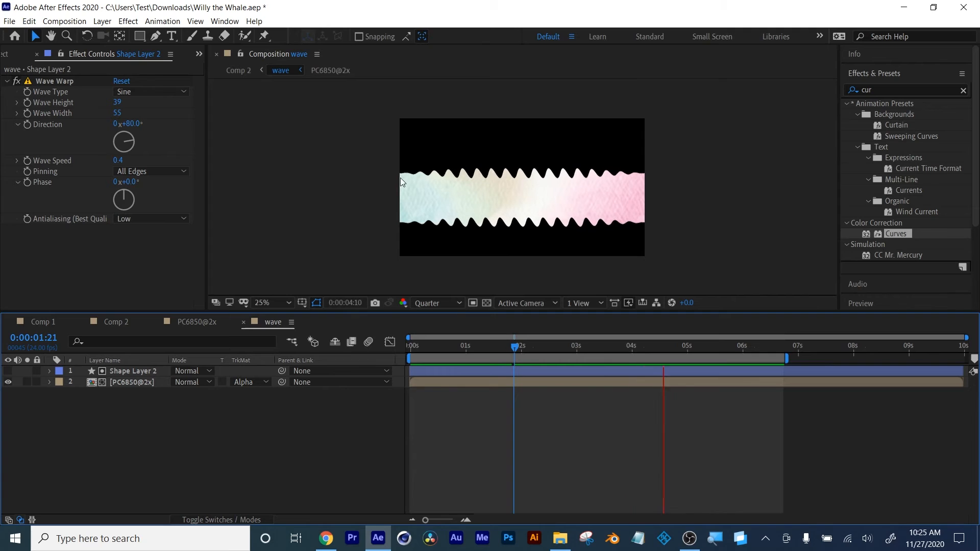
left_click(152, 174)
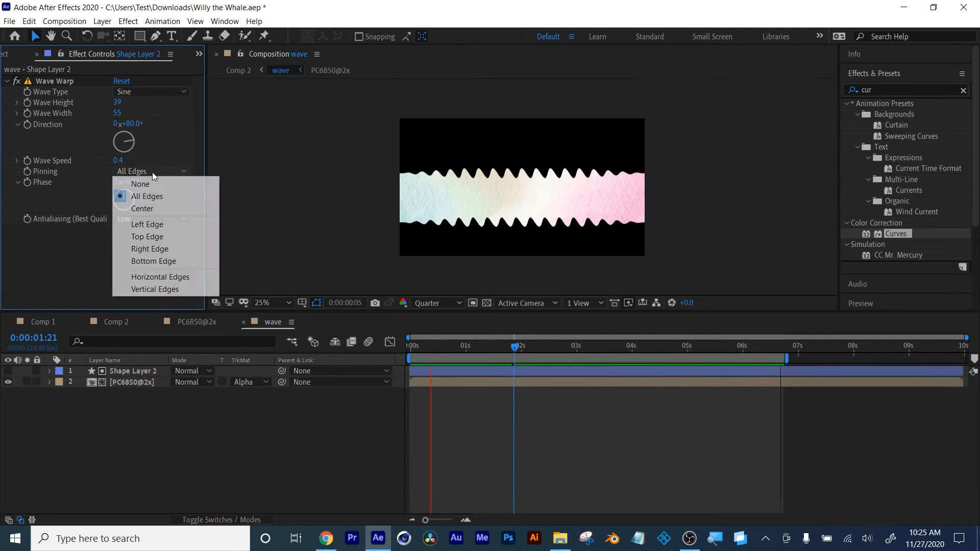
left_click(149, 229)
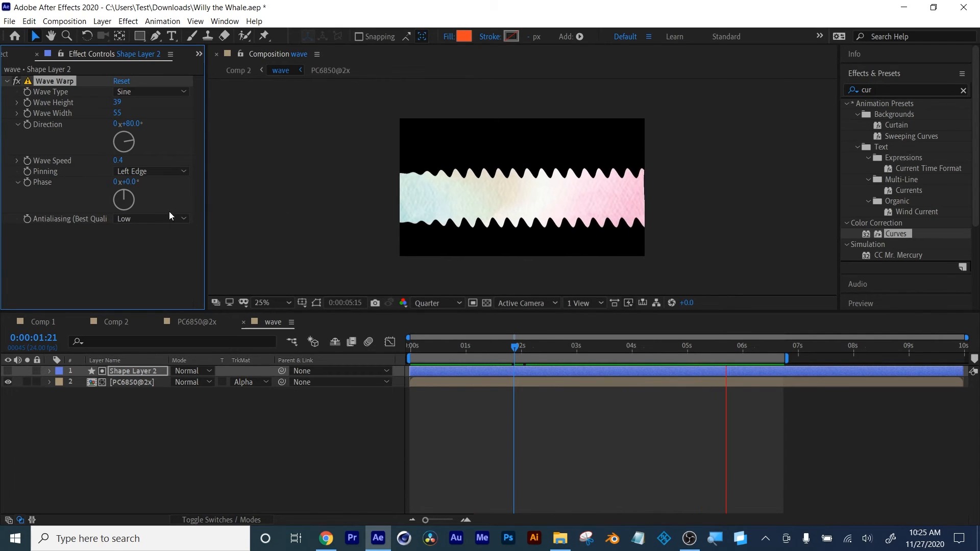
Keyframe Wave Warp's Phase at 0x+0.0° on the first frame and 1x+0.0° at 0:00:06:18, and preview the animation
left_click_drag(432, 347, 353, 344)
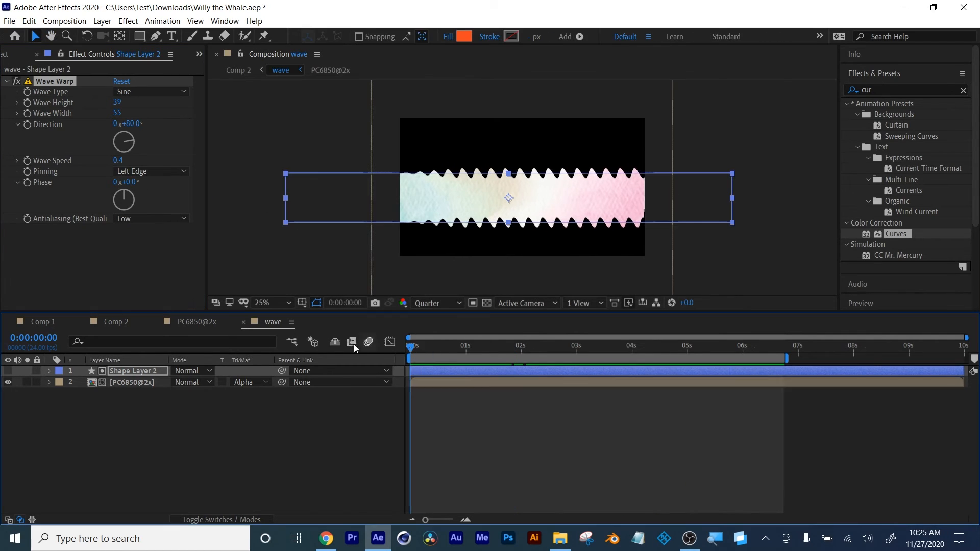
left_click(27, 182)
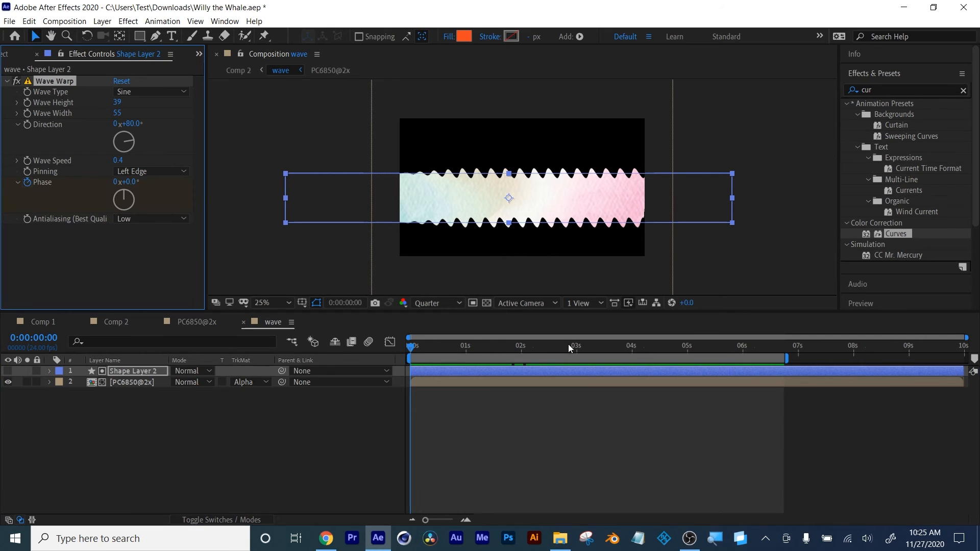
left_click_drag(568, 345, 785, 358)
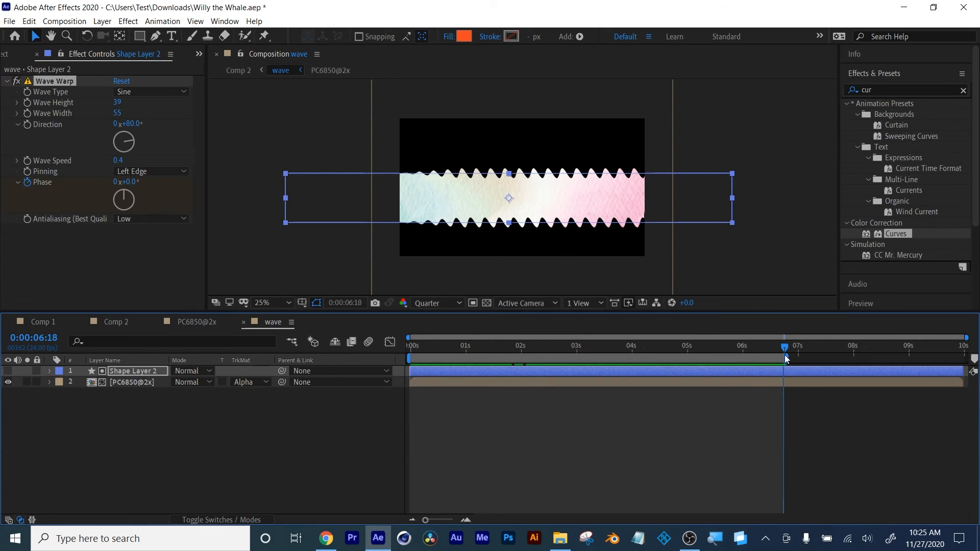
left_click(115, 183)
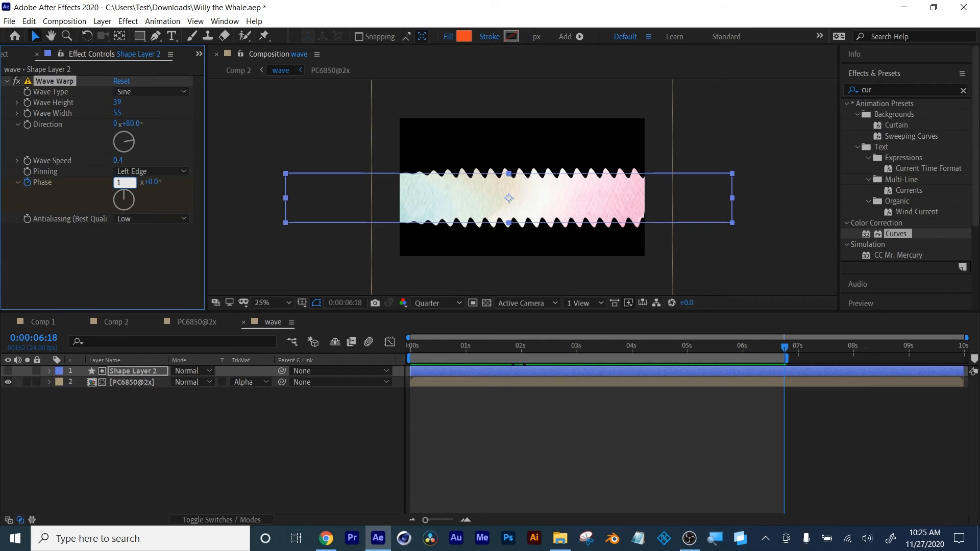
left_click_drag(423, 347, 381, 346)
key("space")
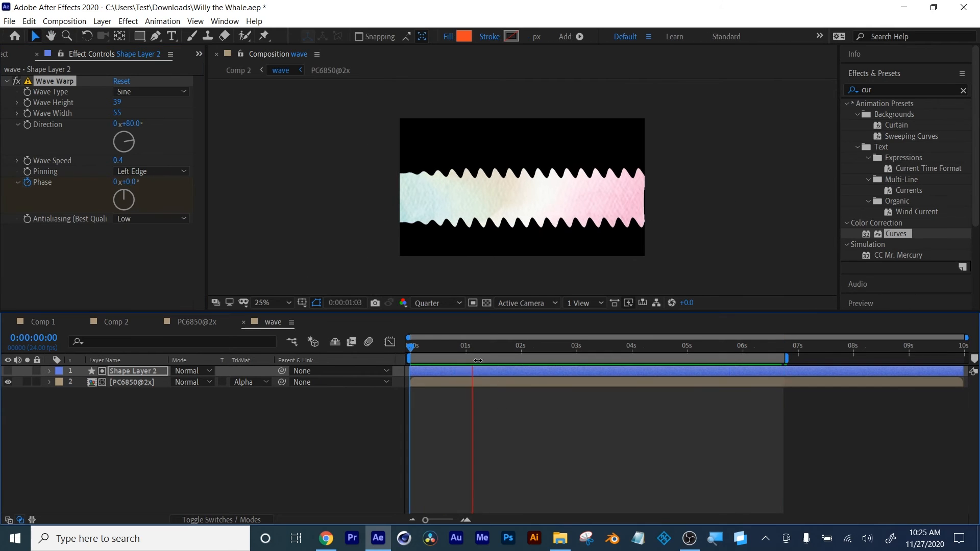
key("space")
Reveal the Phase keyframes, set the one at 0:00:06:18 to 3 revolutions, and preview from the start
key("u")
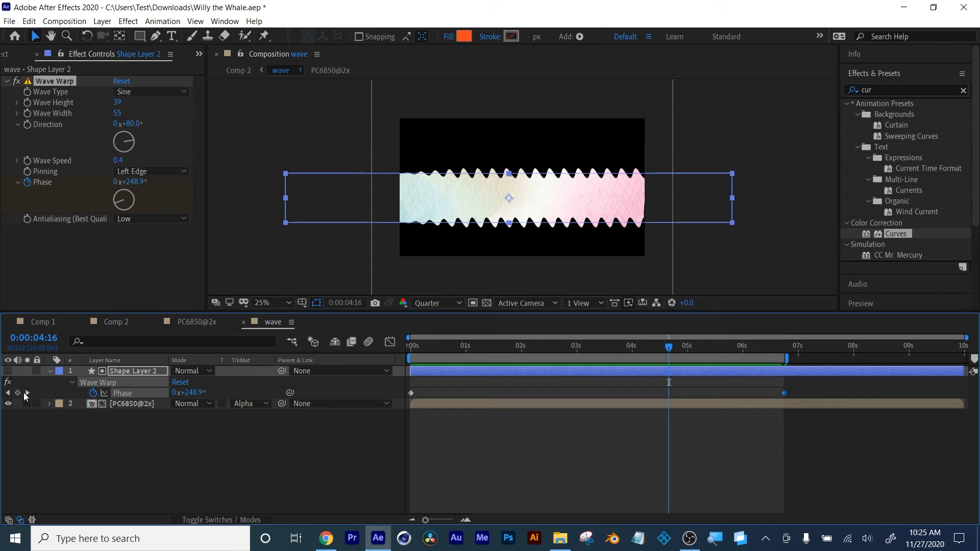
left_click(28, 392)
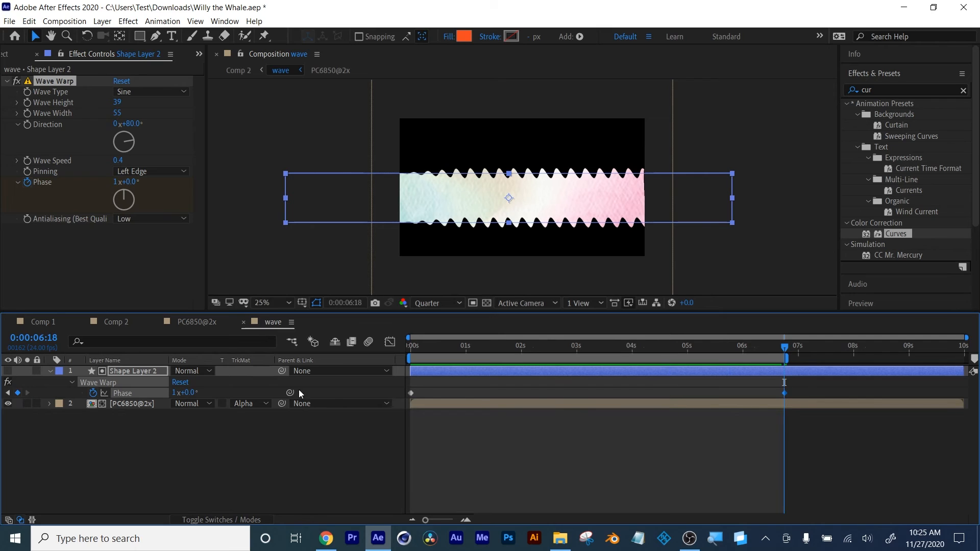
left_click(176, 392)
type("3")
key("Return")
left_click_drag(412, 350, 315, 369)
key("space")
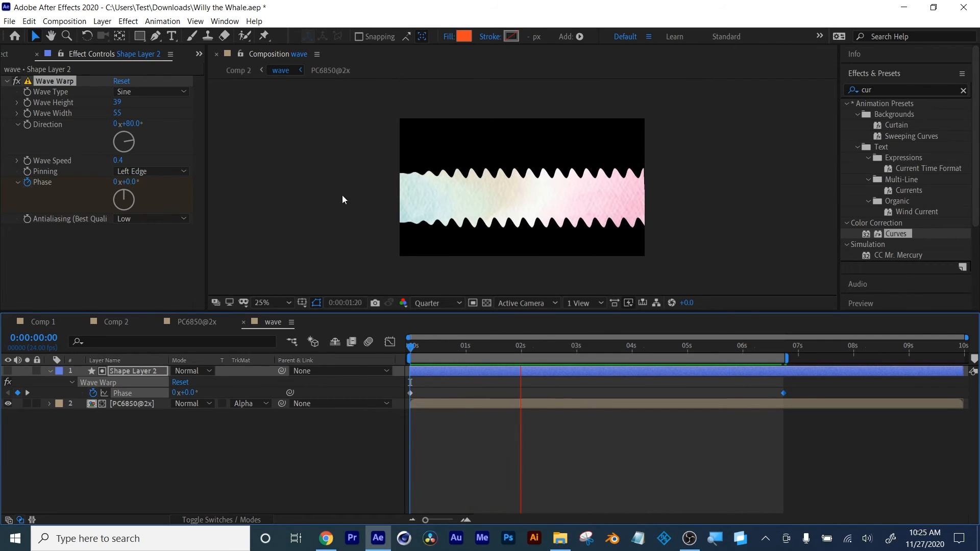
Set Wave Warp's Antialiasing to High and rotate its Direction to about -72°
left_click(150, 219)
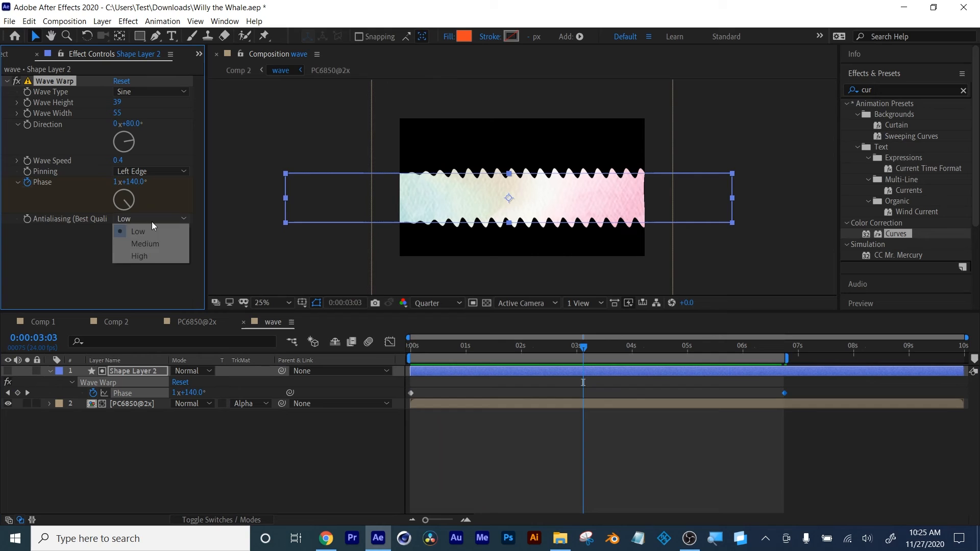
left_click(148, 255)
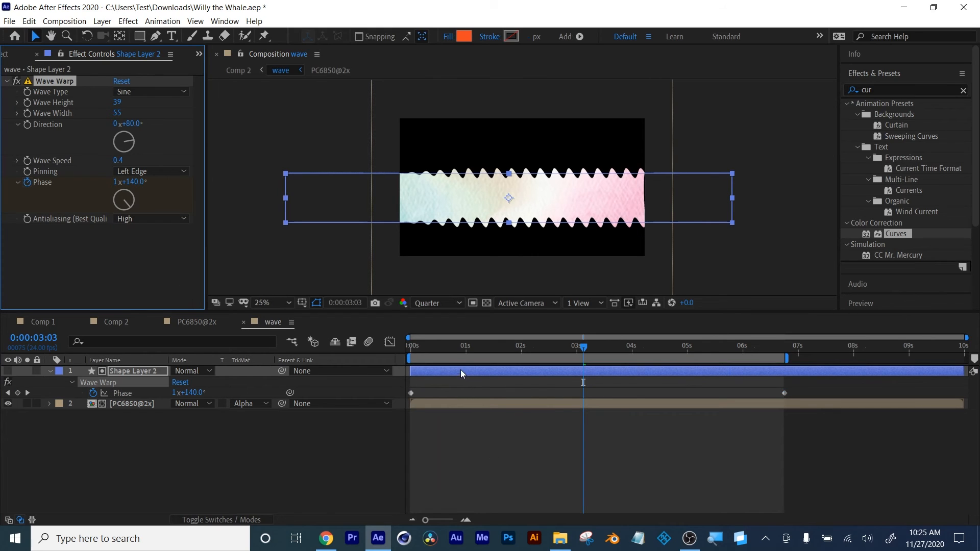
left_click_drag(458, 348, 575, 350)
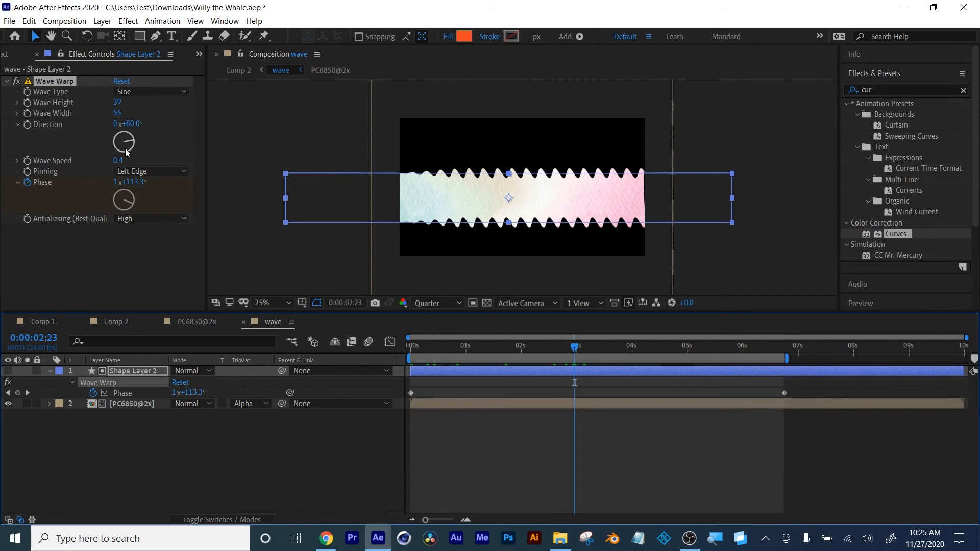
left_click_drag(129, 141, 100, 137)
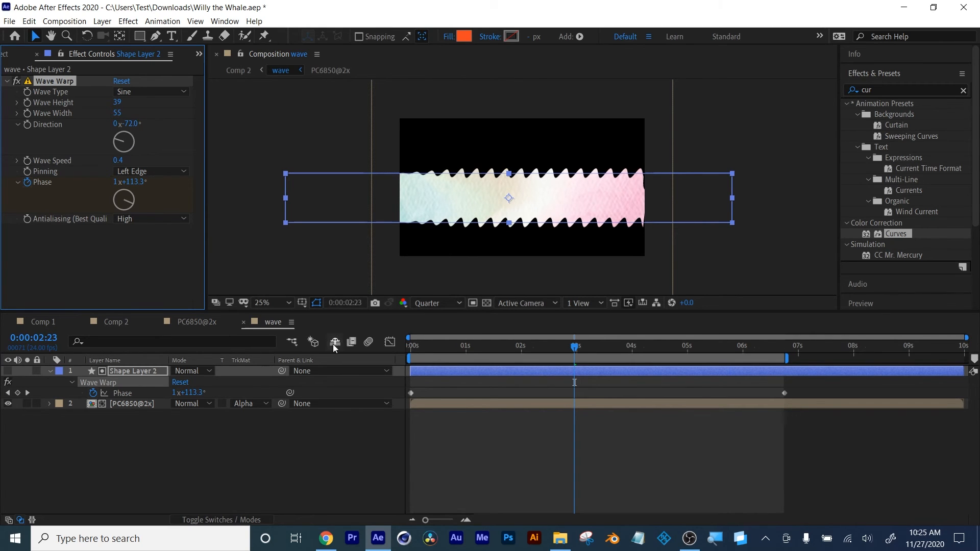
Preview the wave animation from the start, and set Wave Warp's Wave Height to 50 and Wave Width to 64
left_click_drag(418, 348, 384, 350)
key("space")
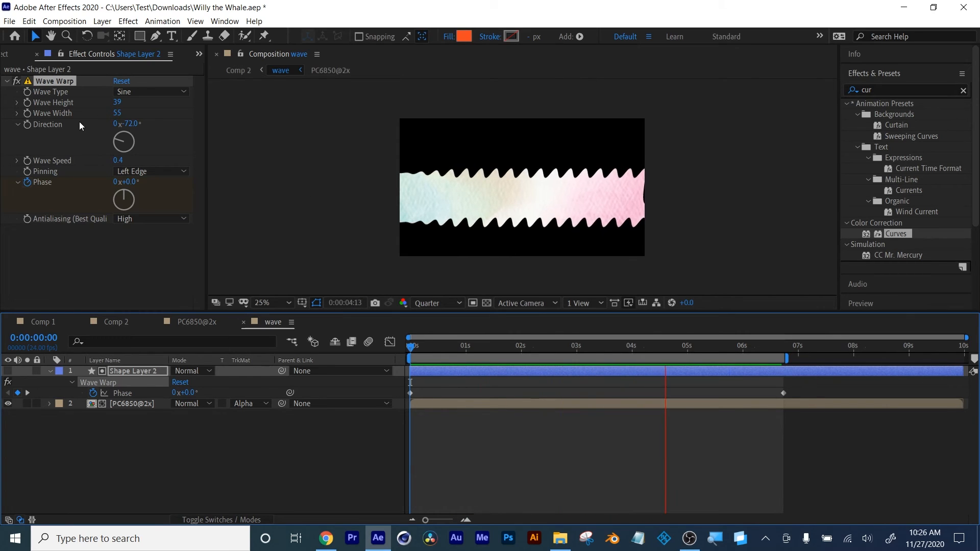
mouse_move(118, 113)
left_mouse_down()
mouse_move(146, 110)
mouse_move(127, 101)
left_mouse_up()
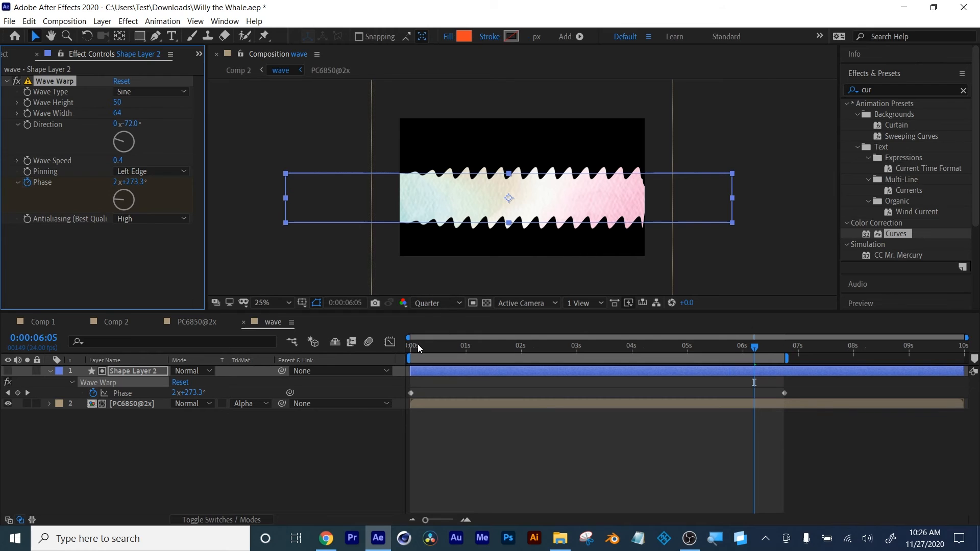
Keyframe Wave Height and Wave Width at their current values on the first frame, and at 82 and 78 at 0:00:03:00
left_click_drag(417, 344, 351, 329)
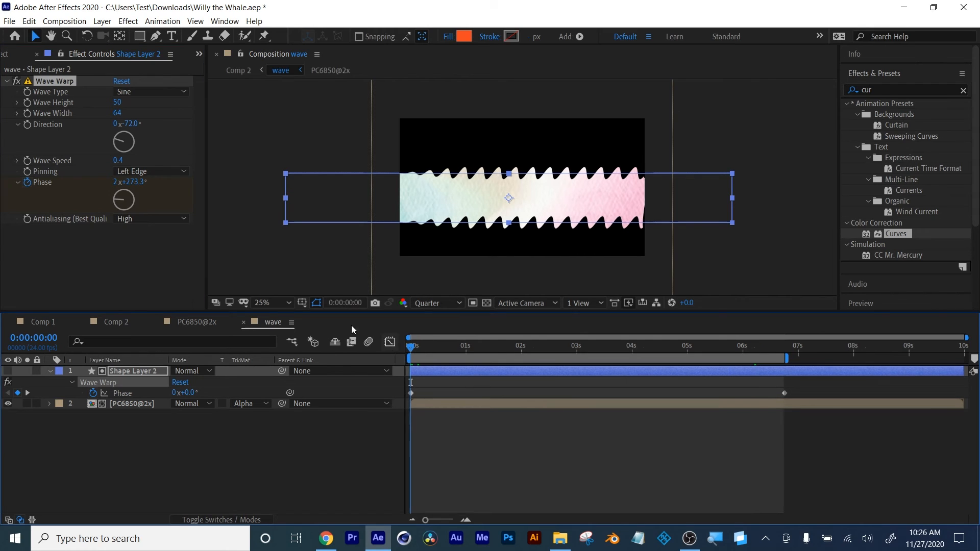
left_click(26, 103)
left_click(26, 114)
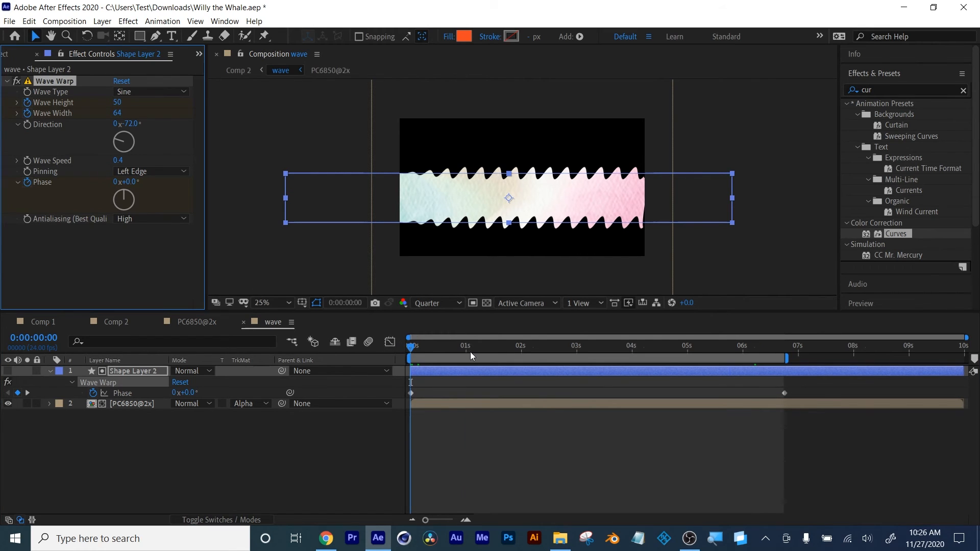
key("space")
left_click_drag(521, 347, 576, 345)
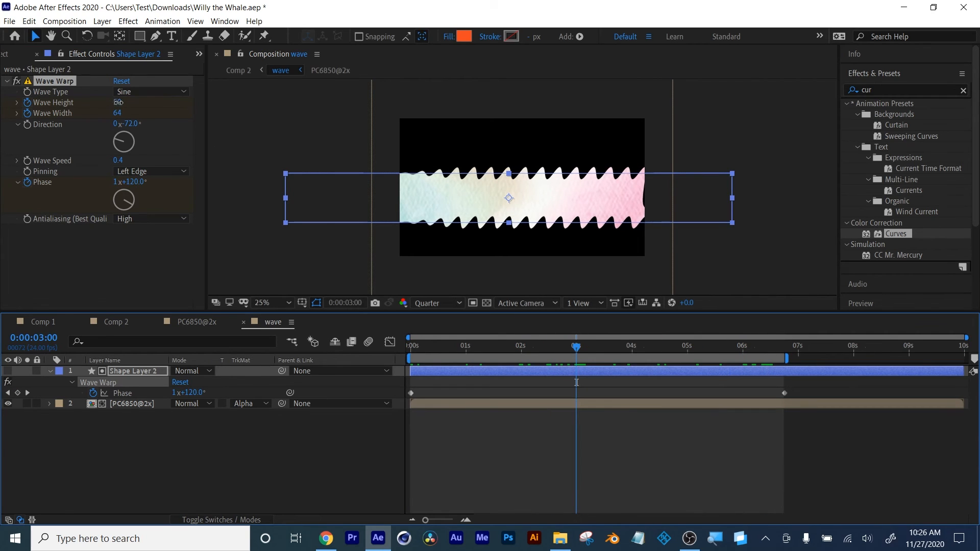
mouse_move(115, 108)
left_mouse_down()
mouse_move(138, 101)
mouse_move(128, 117)
left_mouse_up()
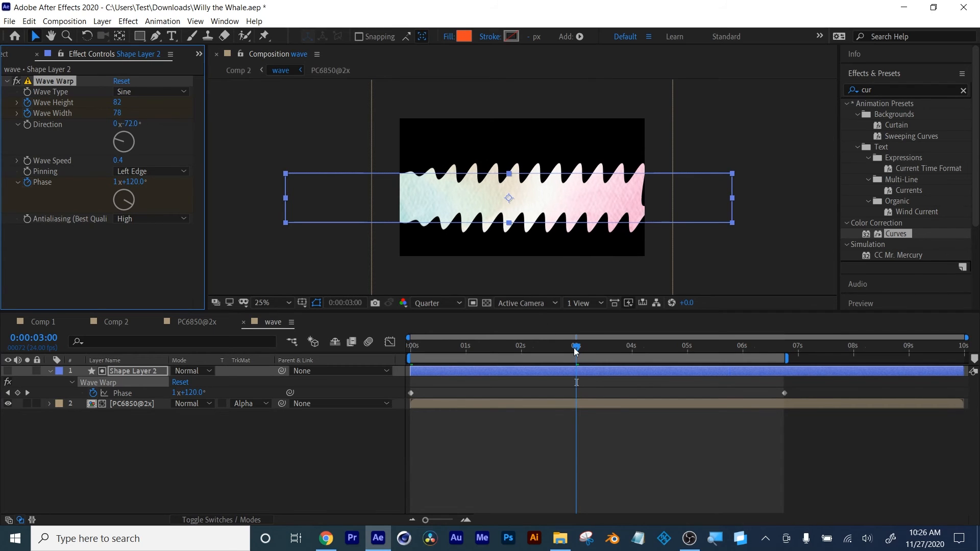
Reveal the layer's keyframes and copy the first-frame Wave Height and Wave Width keyframes to 0:00:06:01
key("u")
left_click_drag(580, 352, 745, 352)
left_click_drag(423, 389, 406, 404)
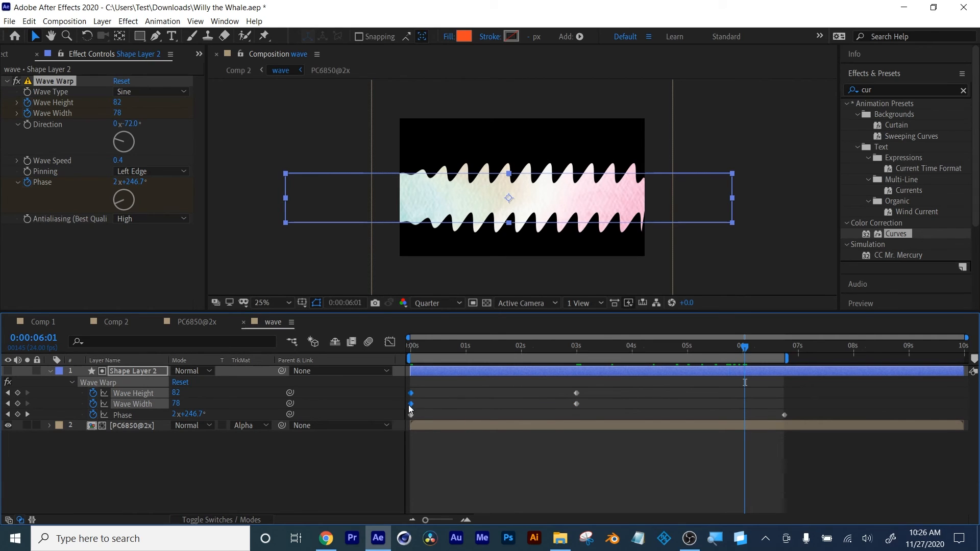
key("ctrl+c")
key("ctrl+v")
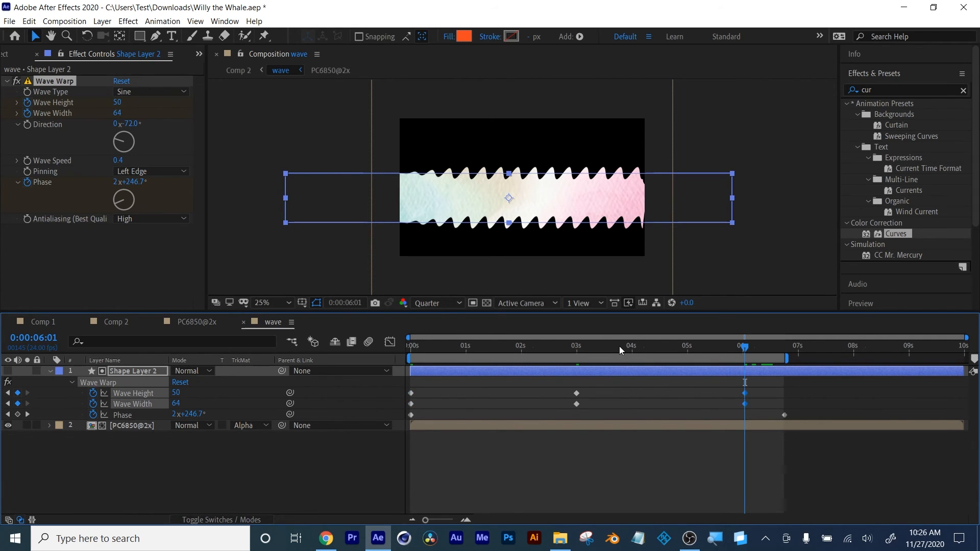
Preview the animated Wave Height and Wave Width from the first frame
left_click_drag(619, 346, 388, 348)
left_click(507, 469)
key("space")
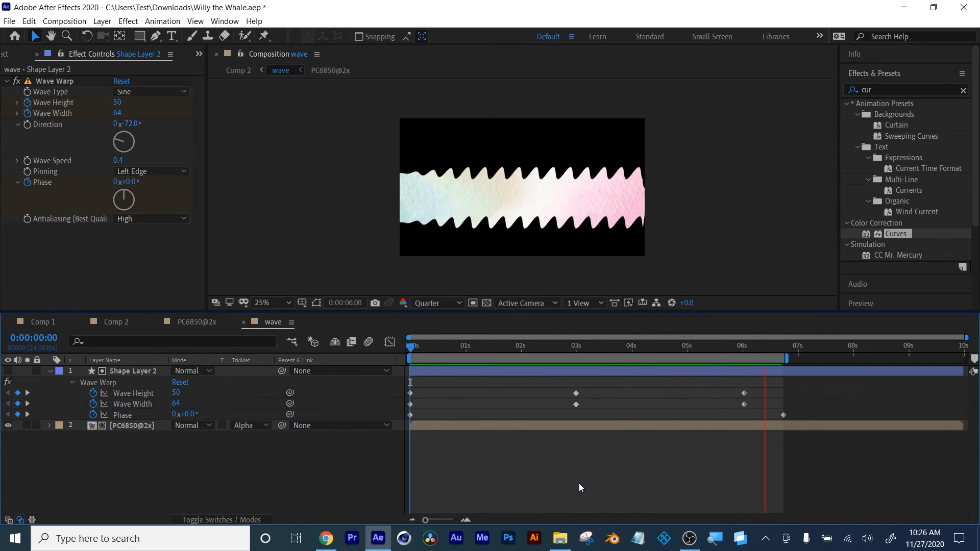
key("space")
In Comp 2, hide both wave layers and draw an open wavy path across the full frame with the Pen tool
left_click(121, 325)
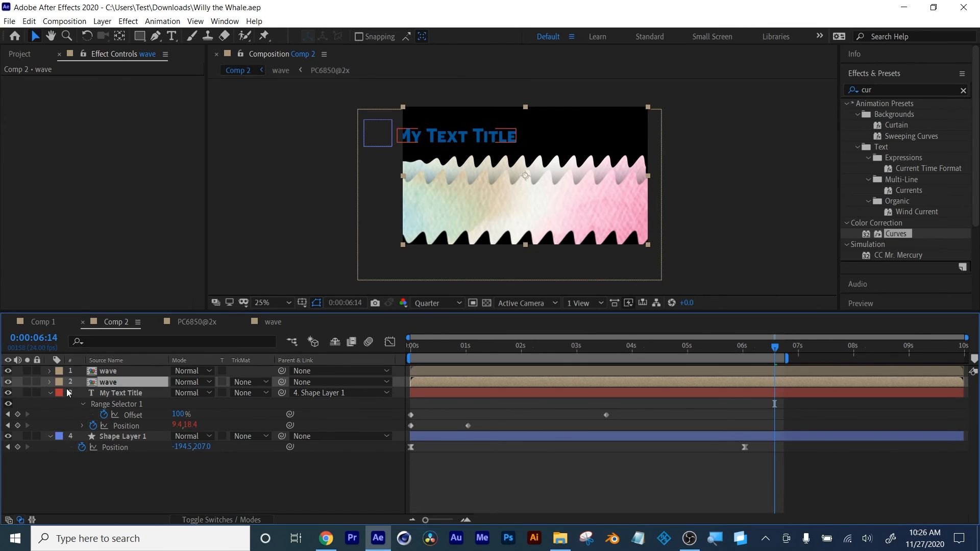
left_click_drag(8, 381, 8, 371)
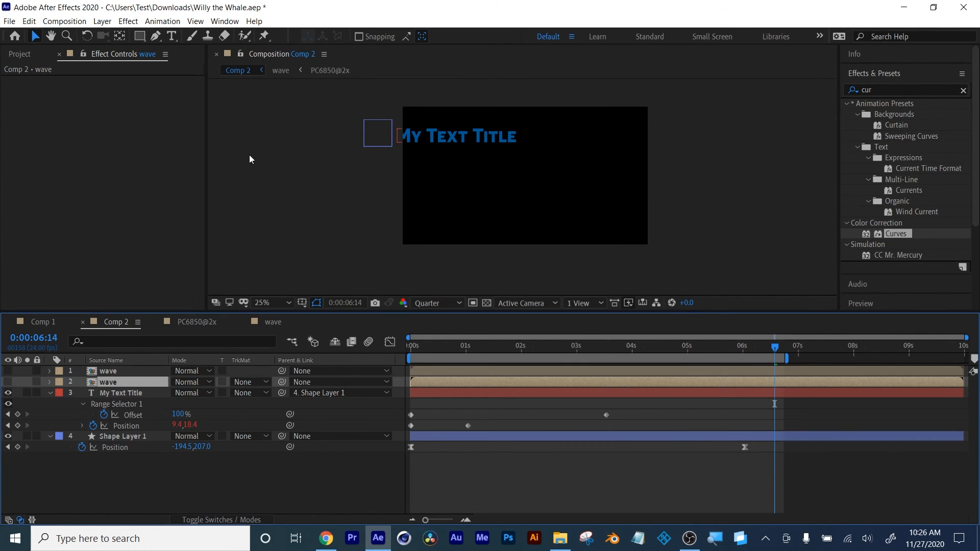
key("g")
left_click(391, 196)
left_click_drag(444, 179, 670, 174)
left_click_drag(736, 201, 791, 218)
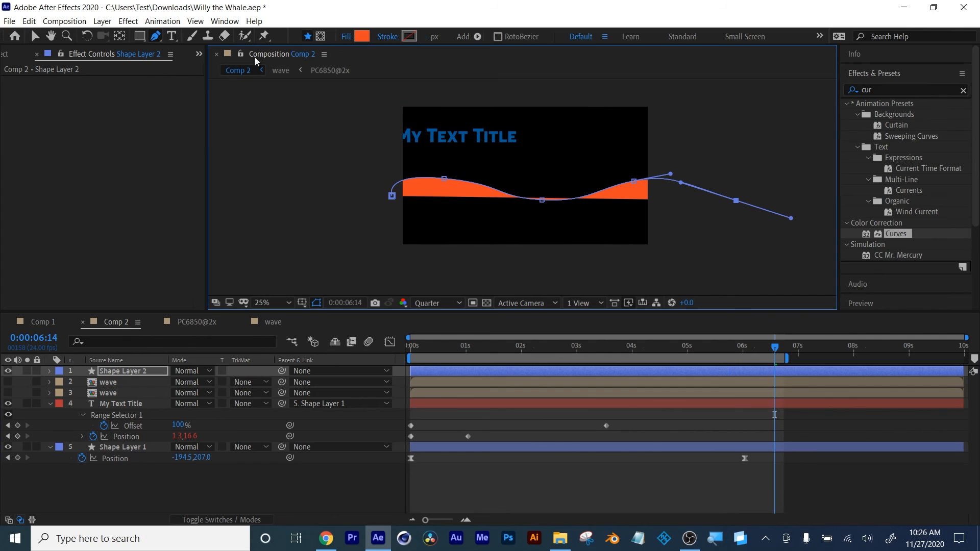
Set the wavy shape's fill to None and give it a solid-color stroke 363 px wide
left_click(348, 37)
left_click(239, 197)
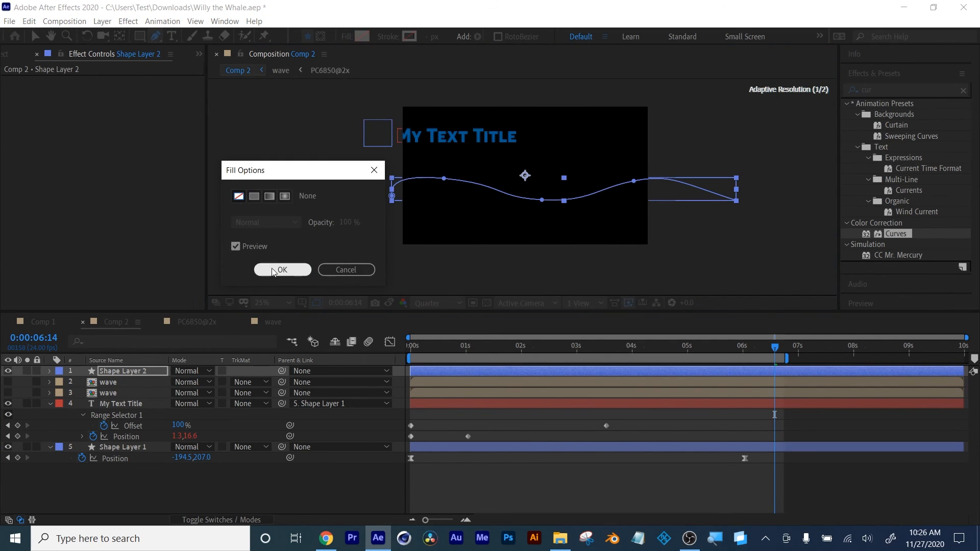
left_click(301, 270)
left_click(389, 37)
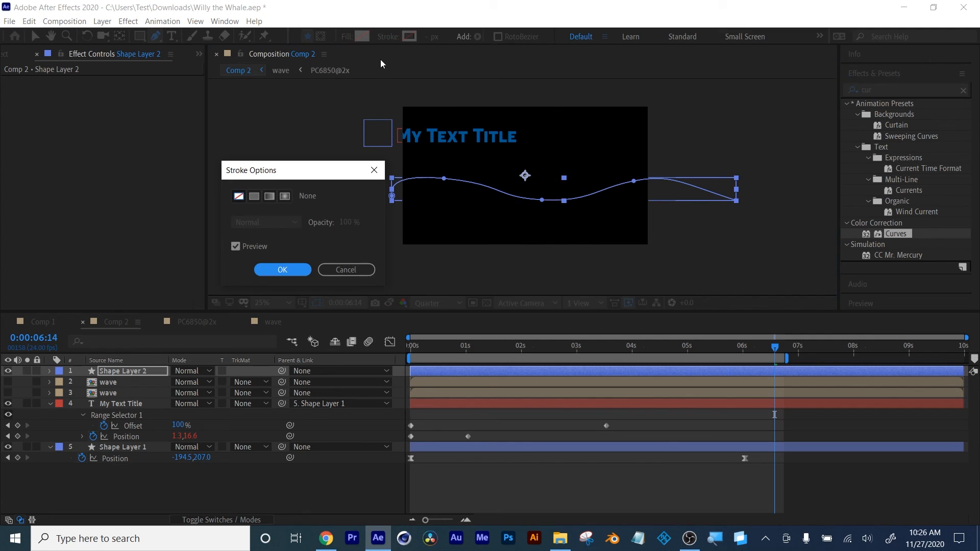
left_click(253, 196)
left_click(282, 269)
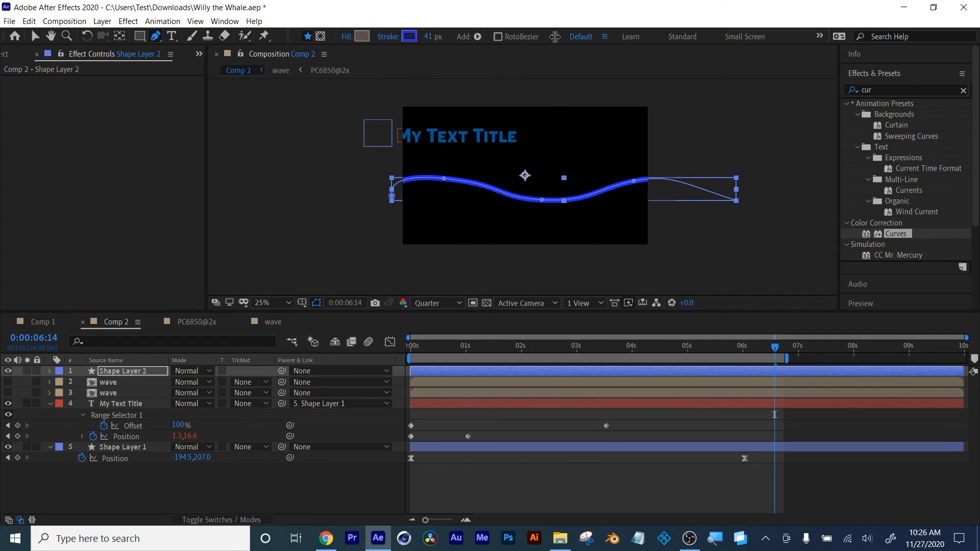
mouse_move(429, 36)
left_mouse_down()
mouse_move(587, 36)
mouse_move(629, 23)
left_mouse_up()
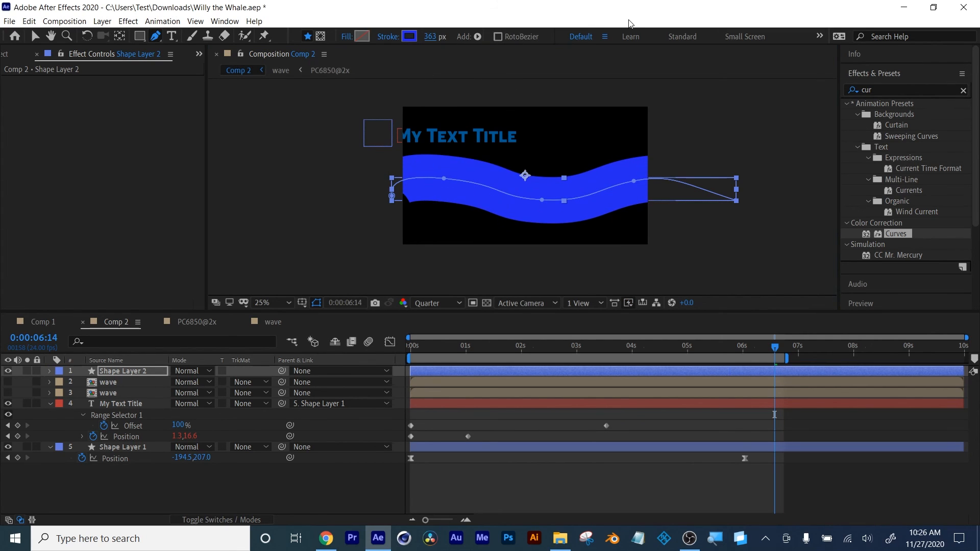
Clear the effects search and add Wiggle Paths to the wavy stroke's shape layer
left_click(880, 89)
key("BackSpace")
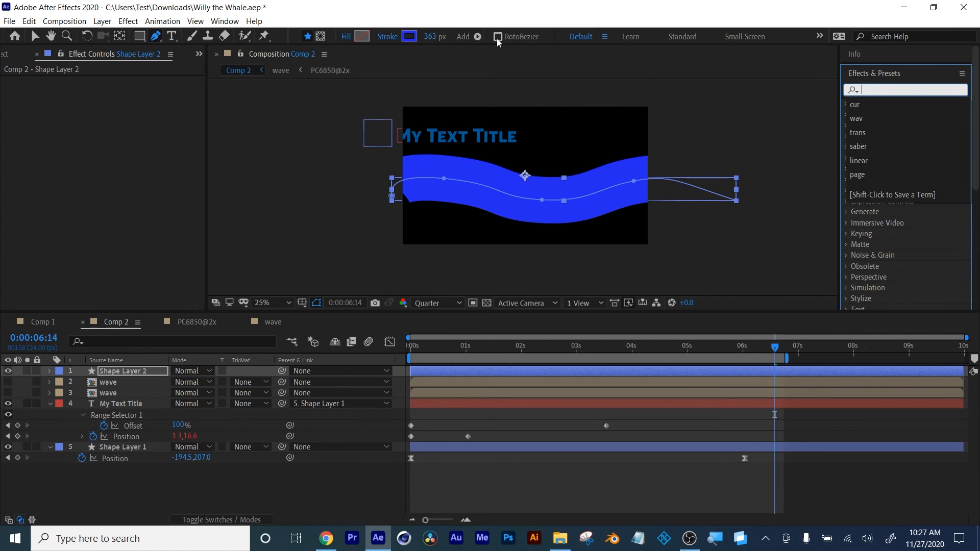
left_click(479, 37)
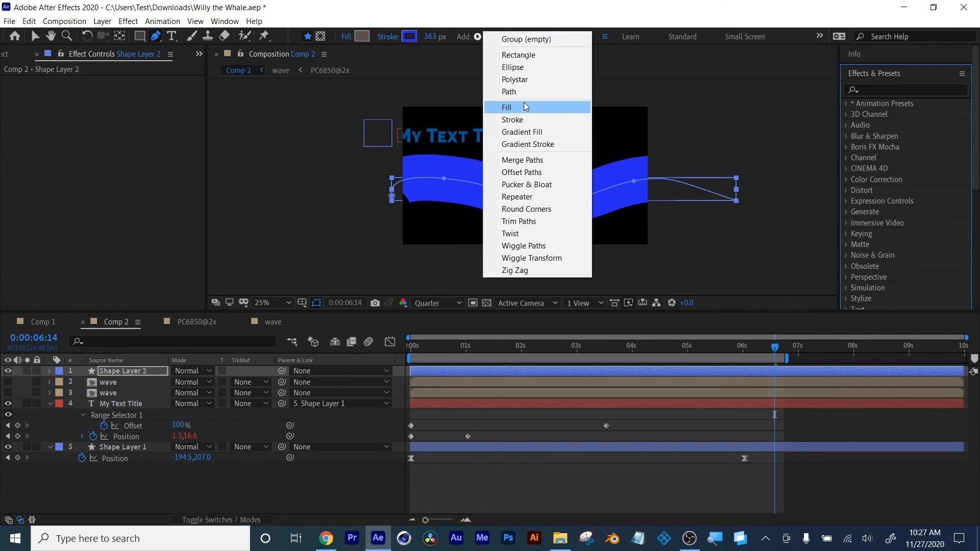
left_click(533, 246)
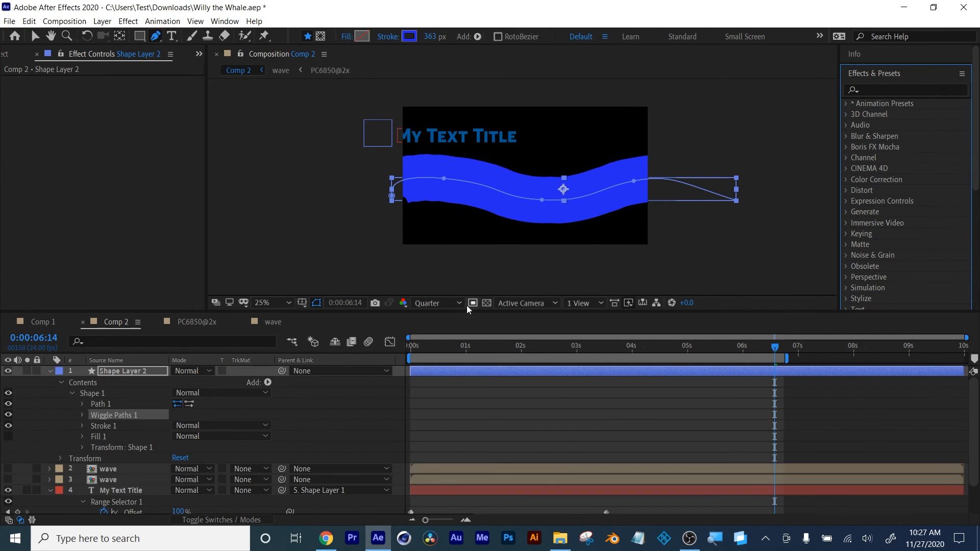
Preview the wiggling path from the first frame with the composition view at 50%
left_click_drag(415, 347, 578, 372)
key("Home")
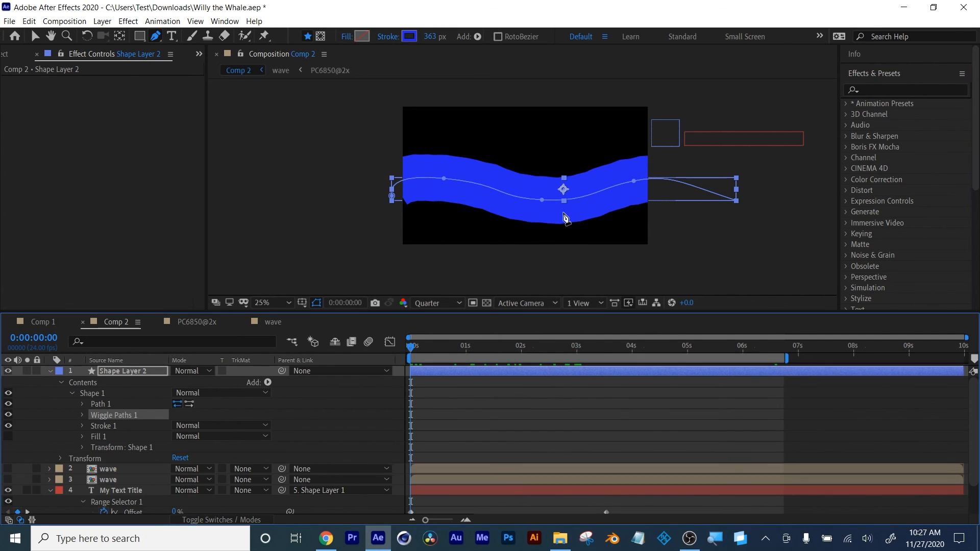
key("period")
key("space")
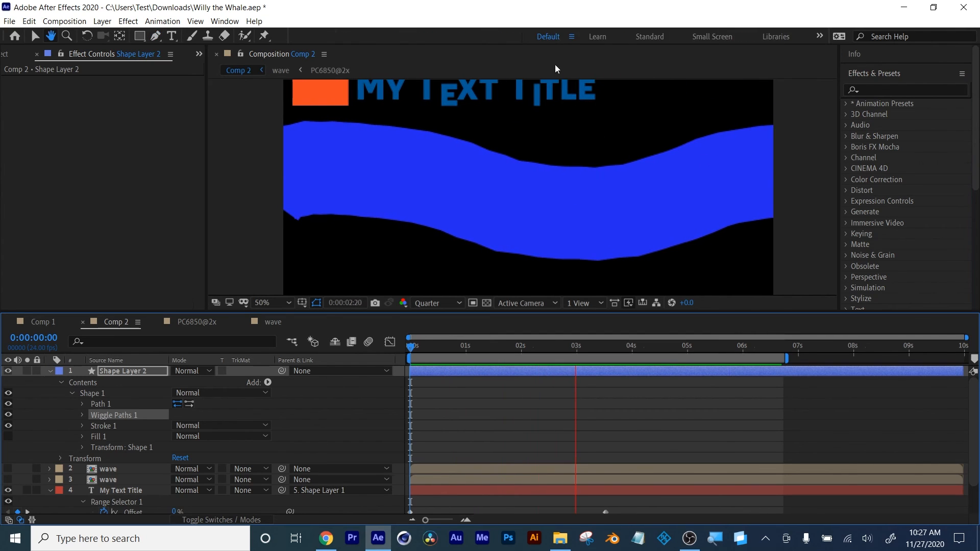
key("space")
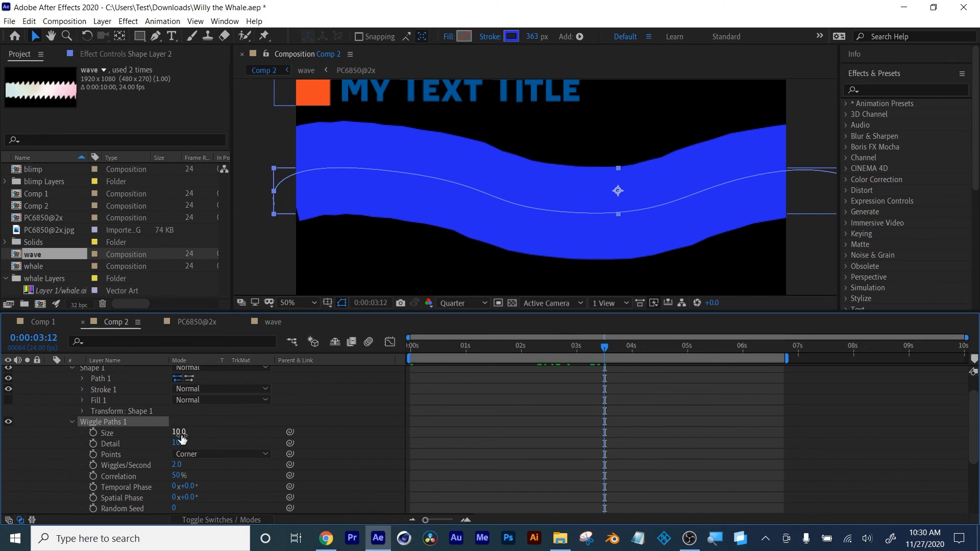
Set Wiggle Paths' Size to 98, Points to Smooth and Detail to 4, and preview the result
left_click_drag(181, 438, 205, 456)
left_click(205, 456)
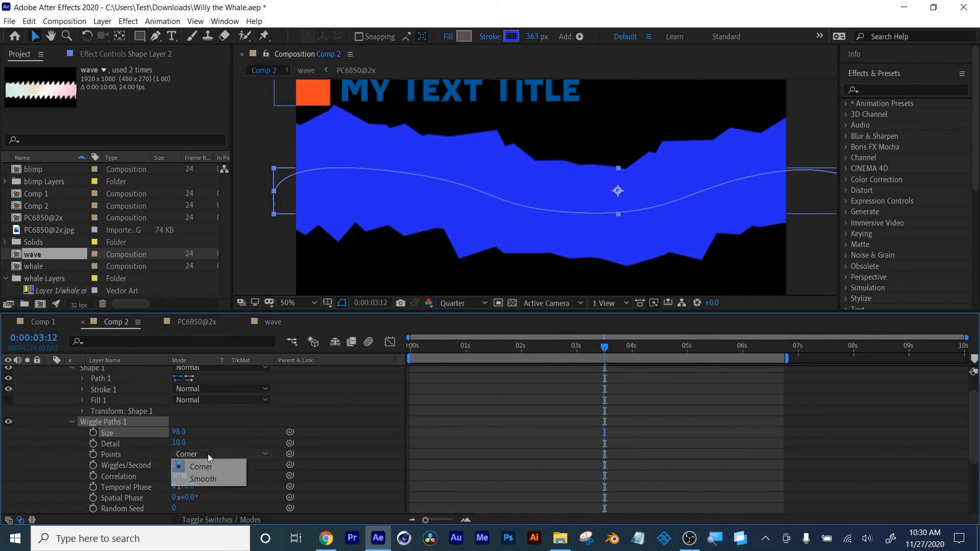
left_click(213, 481)
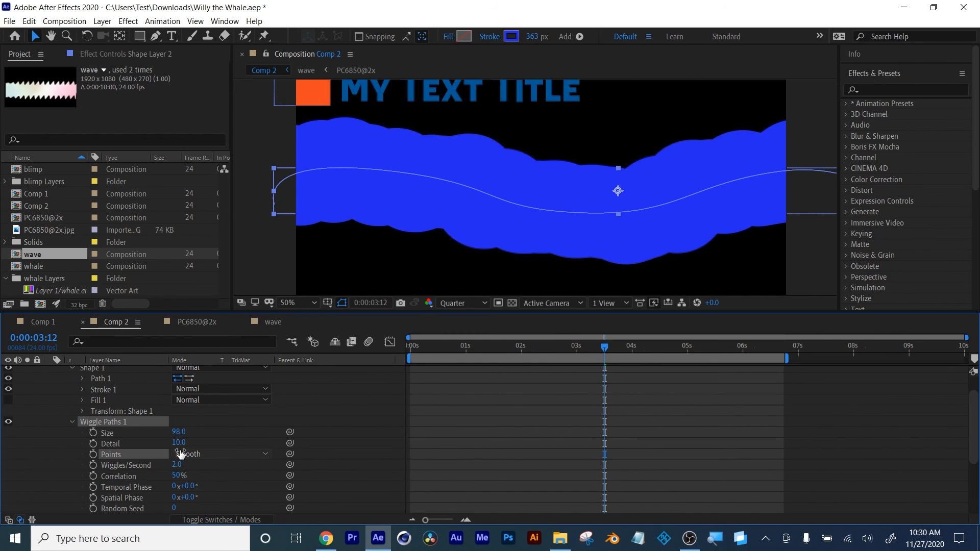
mouse_move(179, 443)
left_mouse_down()
mouse_move(192, 439)
mouse_move(172, 448)
left_mouse_up()
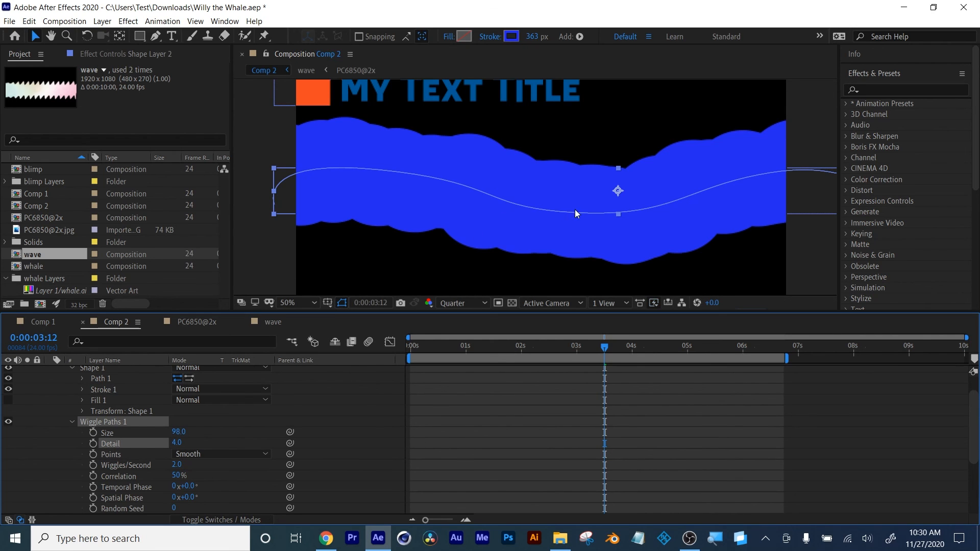
key("space")
key("space")
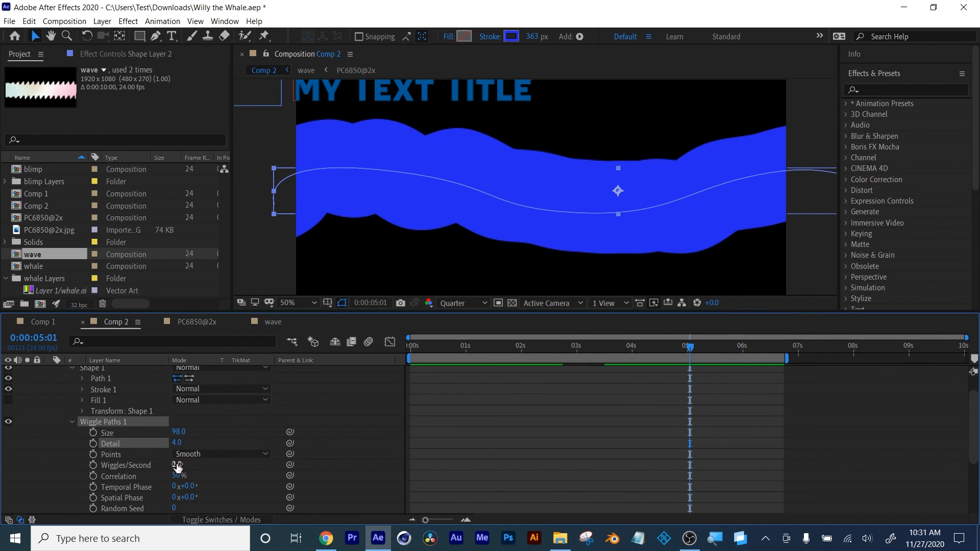
Keyframe Wiggle Paths' Correlation at 52% on the first frame, 35% between 2 and 3 seconds, and 64% at 0:00:05:04, and scrub through it
mouse_move(177, 476)
left_mouse_down()
mouse_move(188, 475)
mouse_move(162, 475)
mouse_move(173, 474)
left_mouse_up()
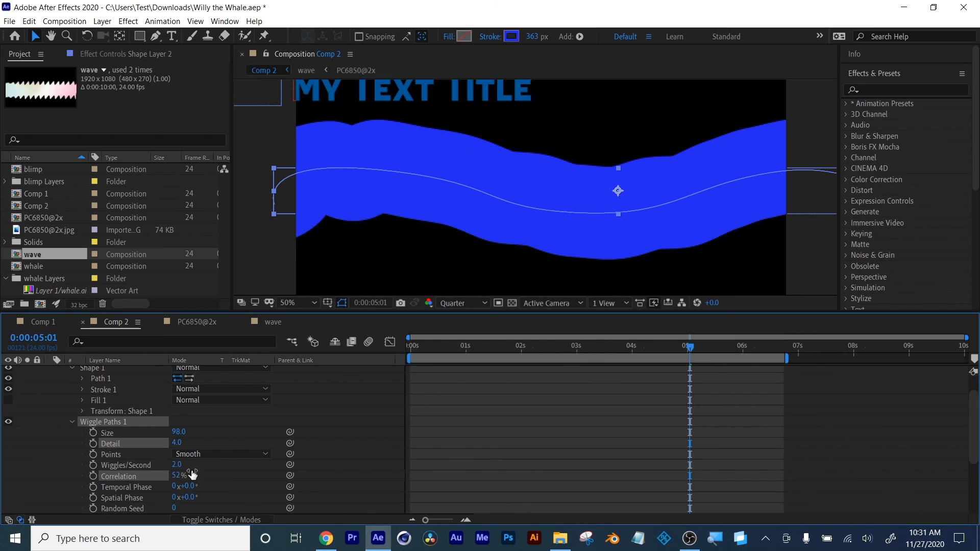
left_click_drag(422, 347, 403, 347)
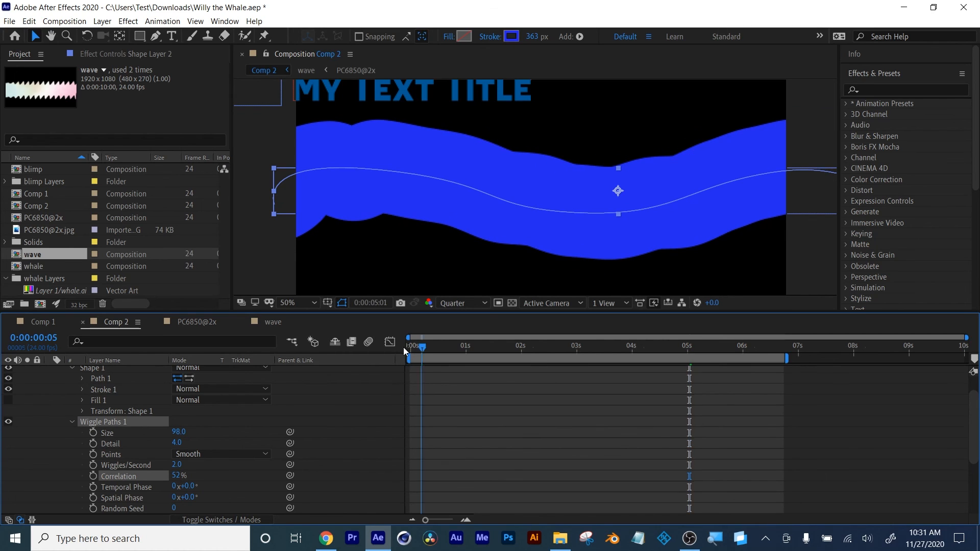
left_click(94, 476)
left_click_drag(503, 347, 558, 347)
left_click_drag(176, 475, 169, 478)
left_click_drag(660, 347, 696, 347)
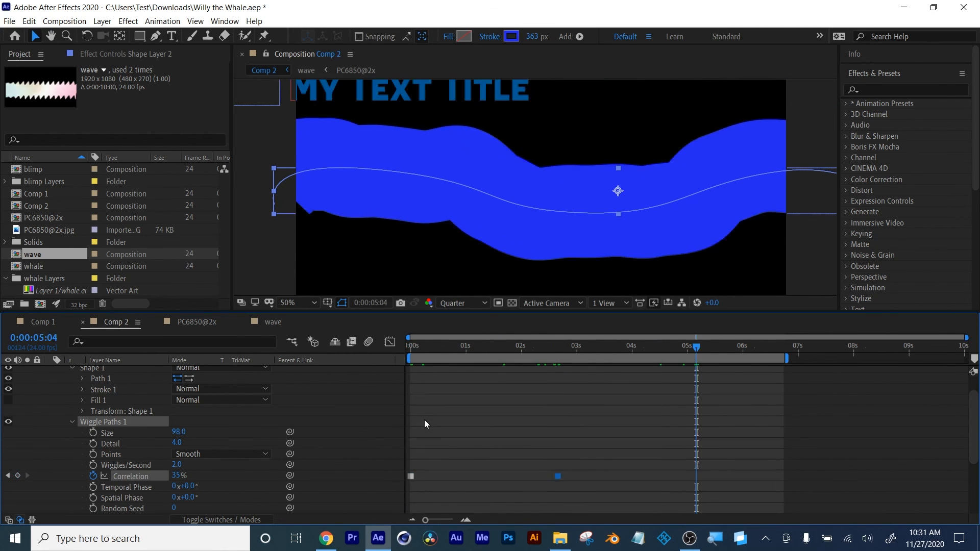
left_click_drag(182, 474, 194, 476)
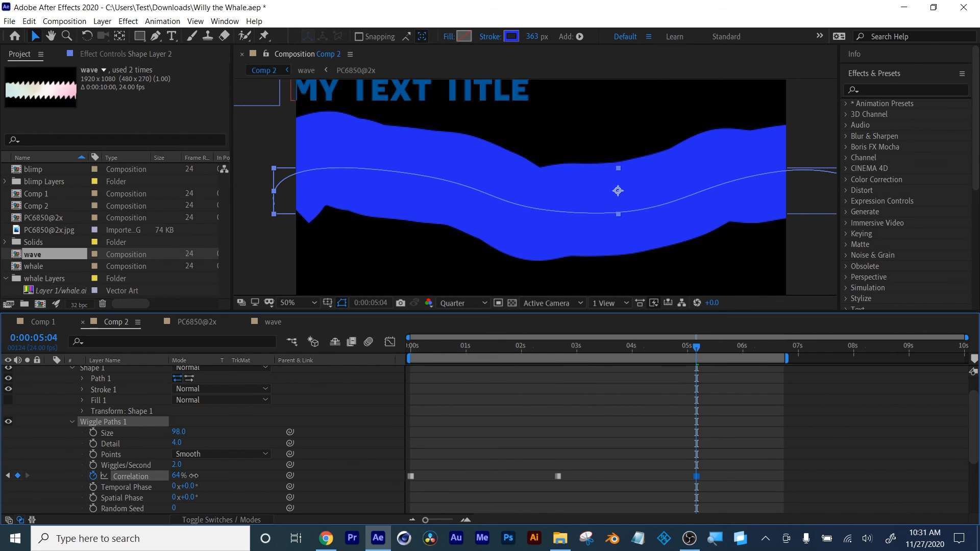
left_click_drag(422, 347, 685, 369)
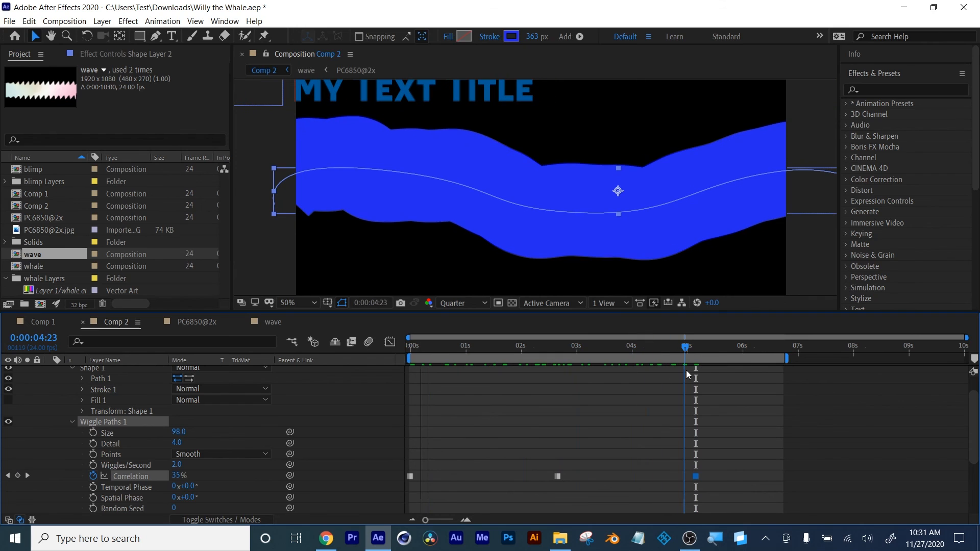
Keyframe Wiggle Paths' Temporal Phase at 0x+0.0° on the first frame and 2x+0.0° at 0:00:06:17
scroll(293, 463, "down", 1)
left_click_drag(422, 349, 396, 351)
left_click(93, 454)
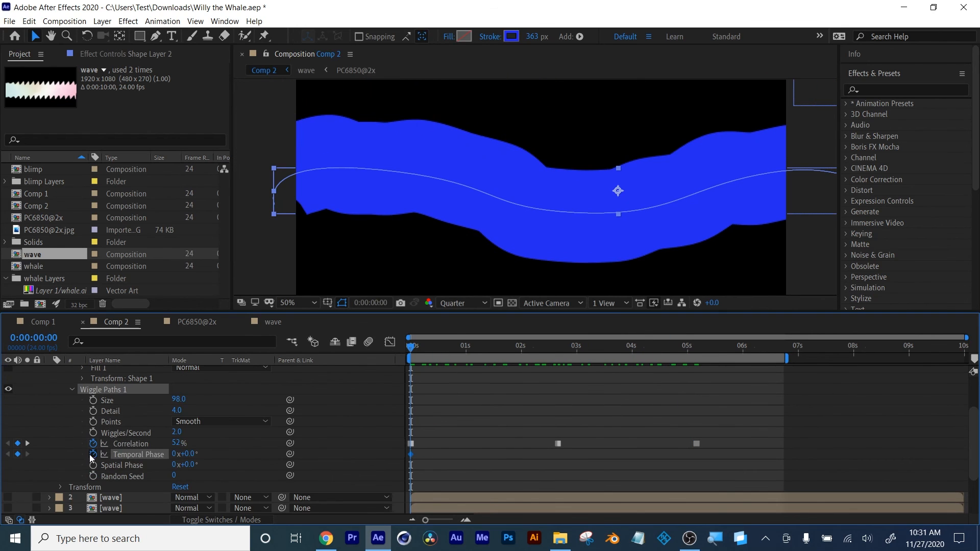
left_click_drag(476, 351, 782, 366)
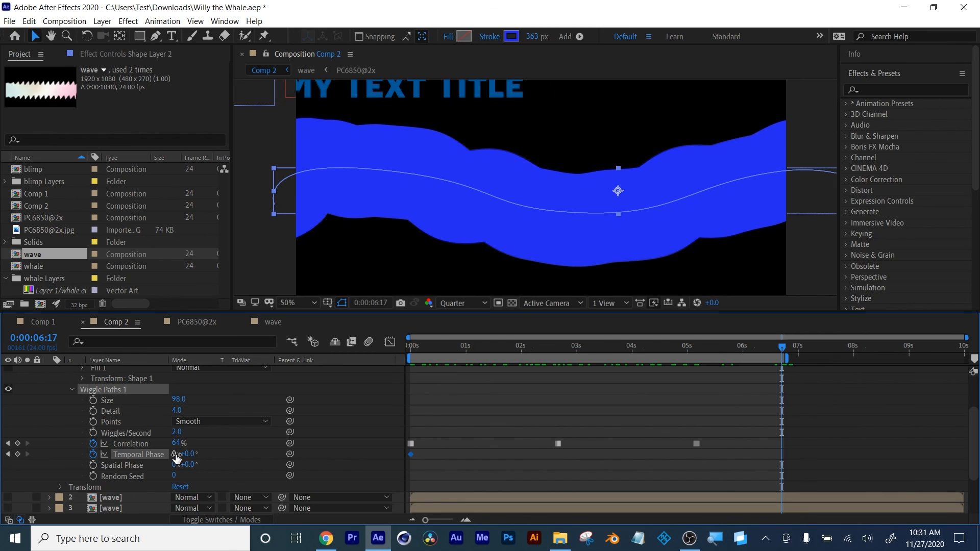
left_click(162, 467)
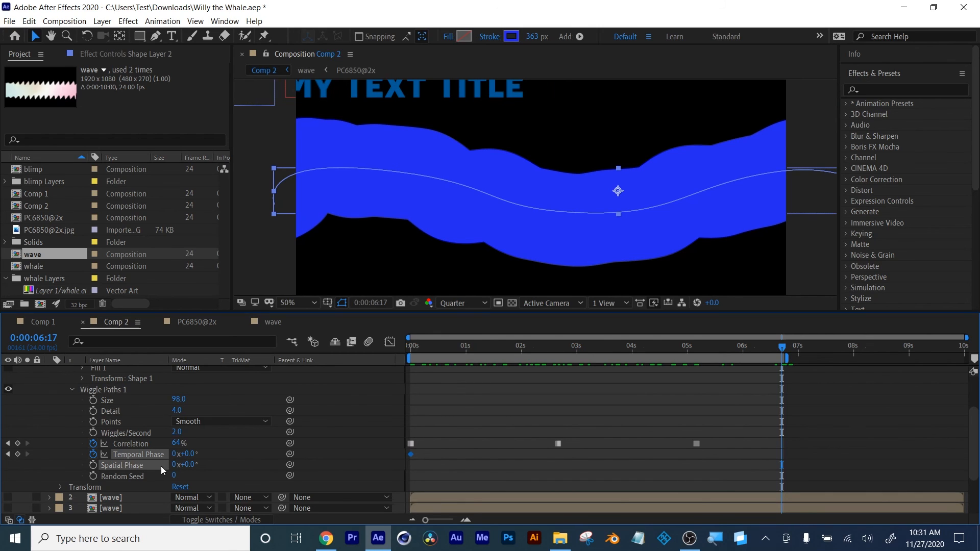
left_click(170, 452)
type("2")
key("Return")
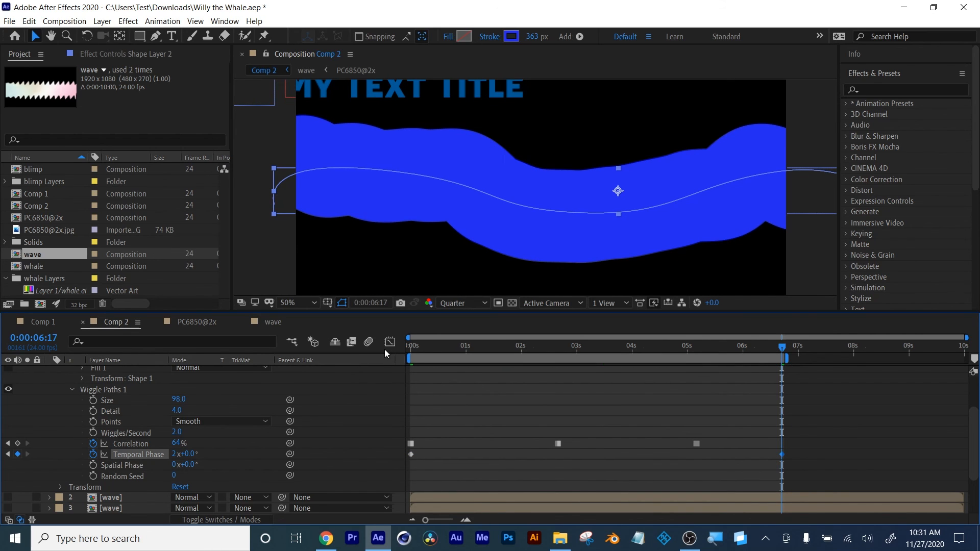
Keyframe Wiggle Paths' Spatial Phase at 0x+0.0° on the first frame and 5x+0.0° at 0:00:06:14, and preview the result
left_click(413, 349)
left_click_drag(448, 356, 385, 370)
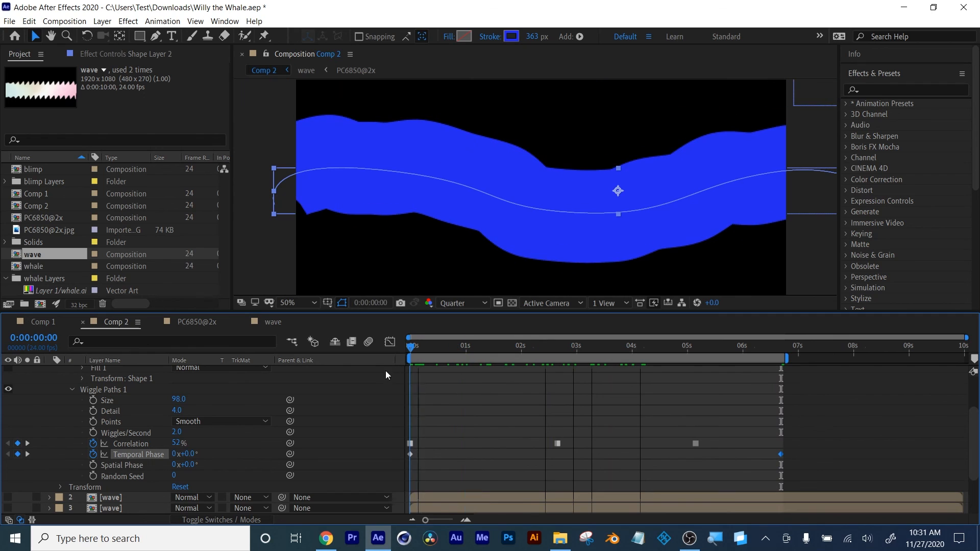
left_click(93, 465)
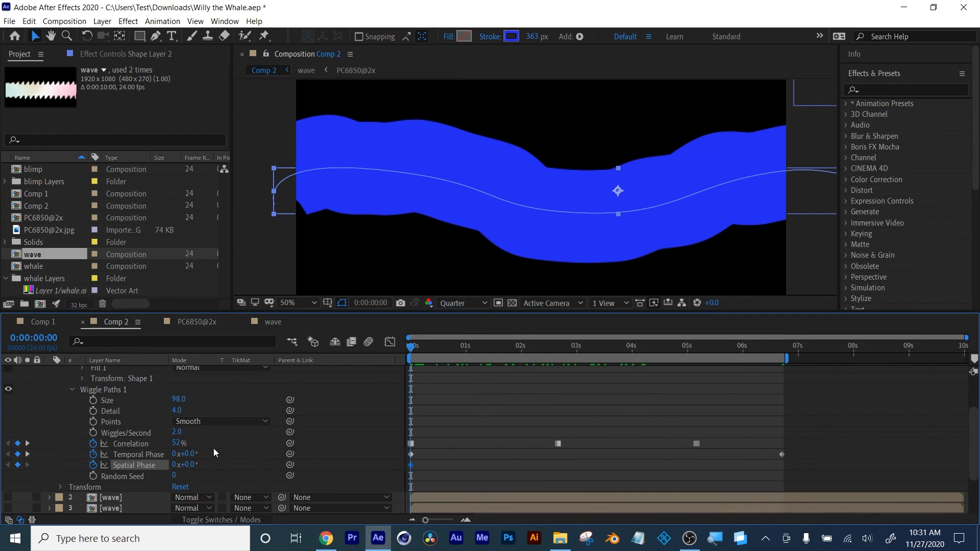
left_click_drag(499, 351, 776, 363)
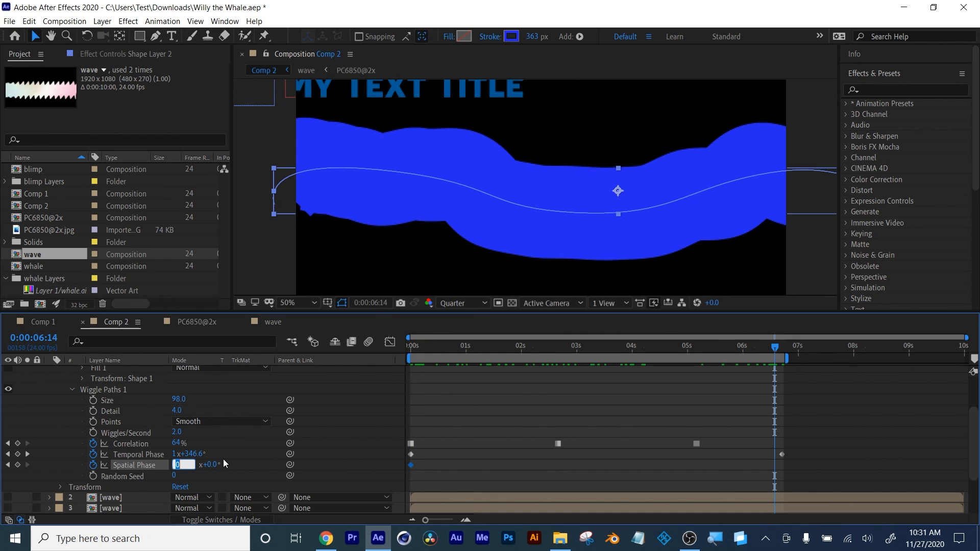
type("5")
key("Return")
left_click_drag(403, 348, 447, 357)
key("Home")
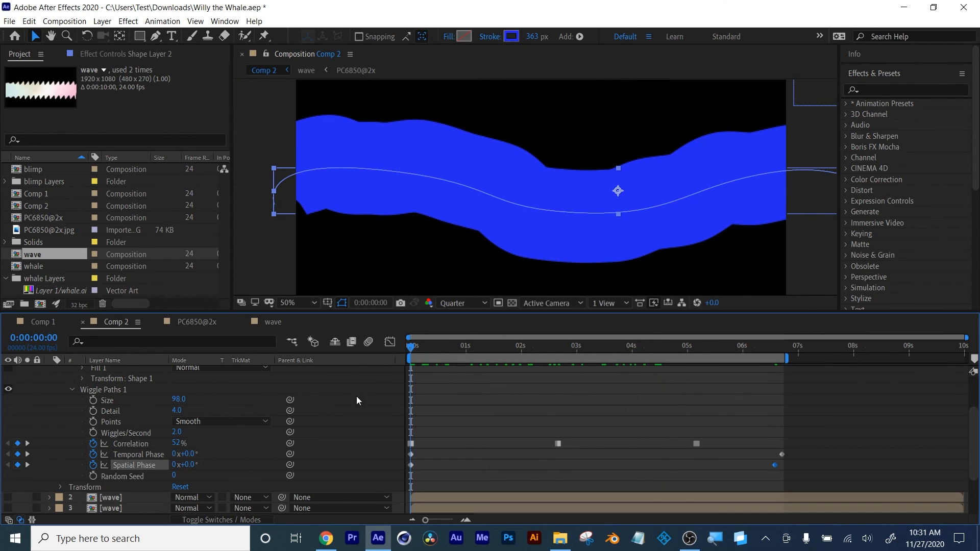
Set Wiggle Paths' Random Seed to 23, Size to 172 and Detail to 2, and look over the shape layer's properties
left_click_drag(174, 475, 190, 474)
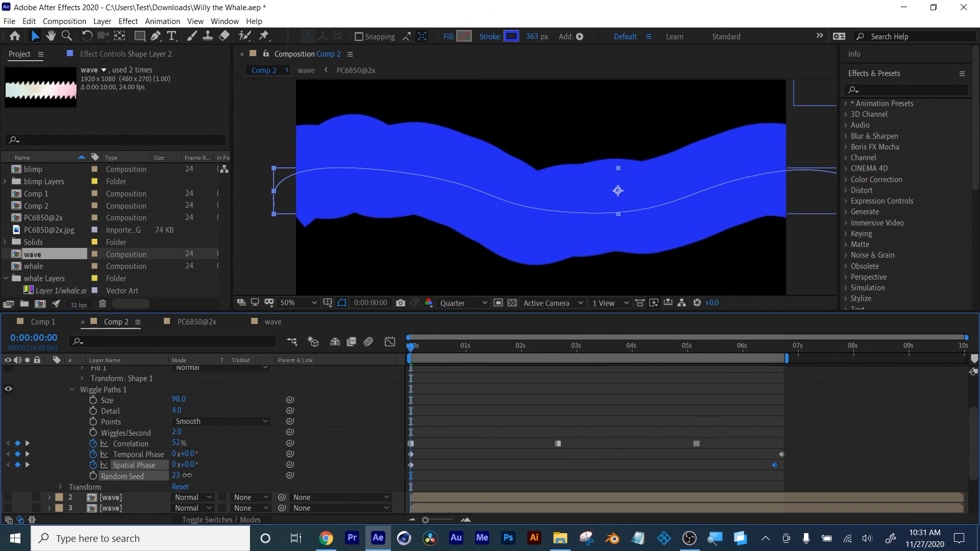
left_click_drag(179, 399, 188, 421)
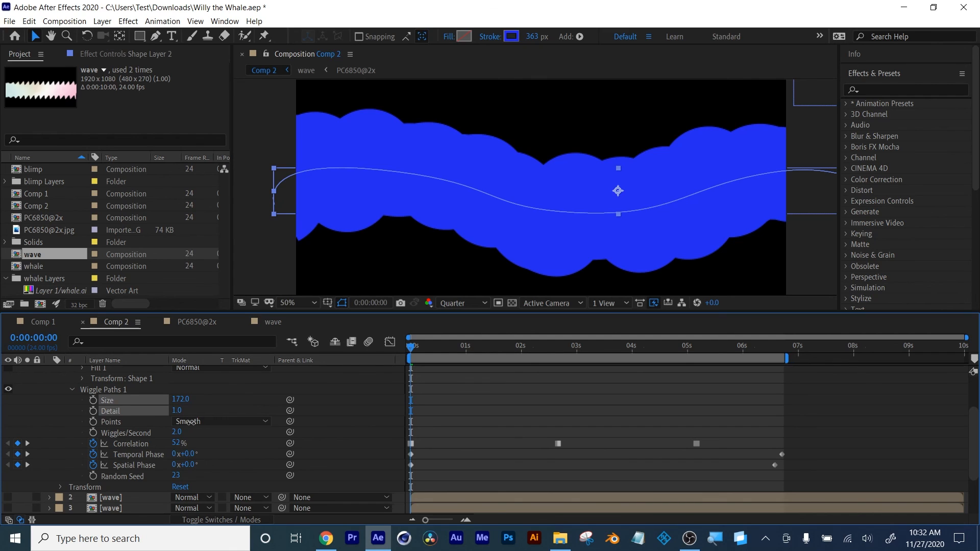
left_click_drag(189, 422, 186, 423)
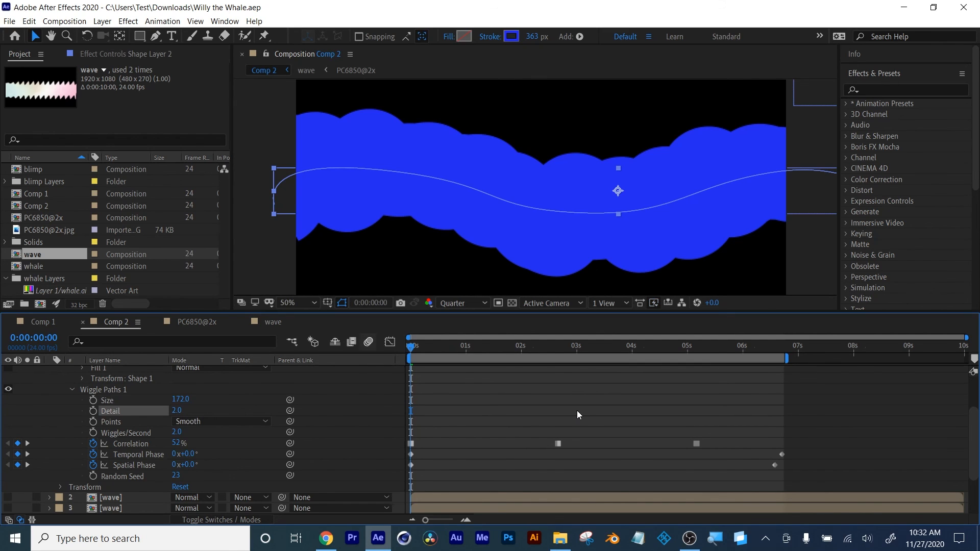
scroll(577, 412, "up", 3)
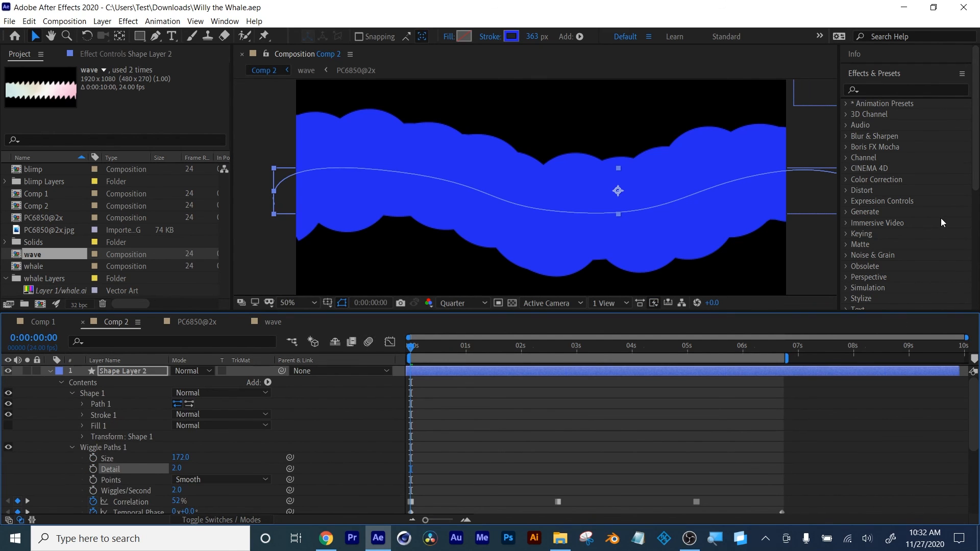
scroll(939, 214, "down", 5)
scroll(937, 216, "up", 5)
In Comp 1, parent The Adventures of Willy Outlines layer to the blimp layer and scrub to 0:00:13:01 to check the motion
left_click(37, 326)
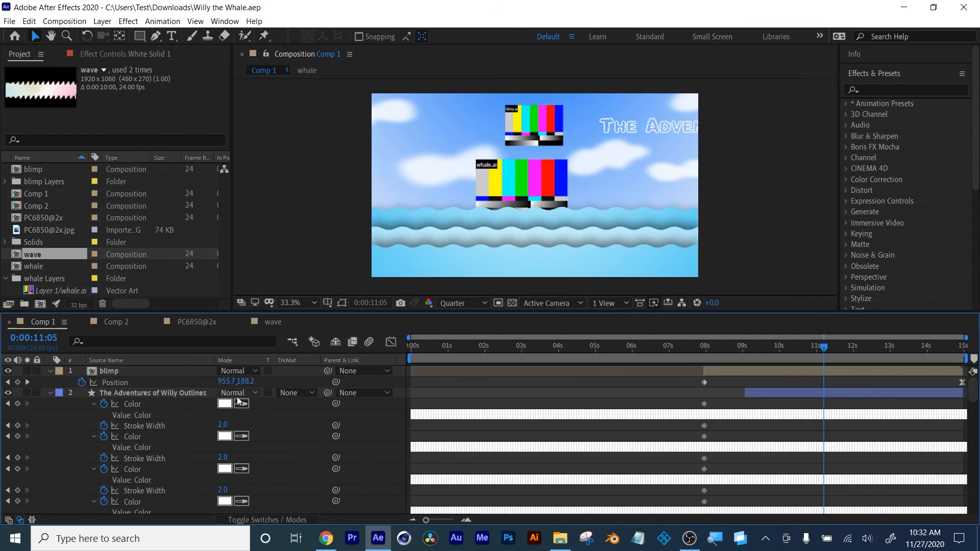
left_click(107, 373)
left_click_drag(780, 347, 845, 347)
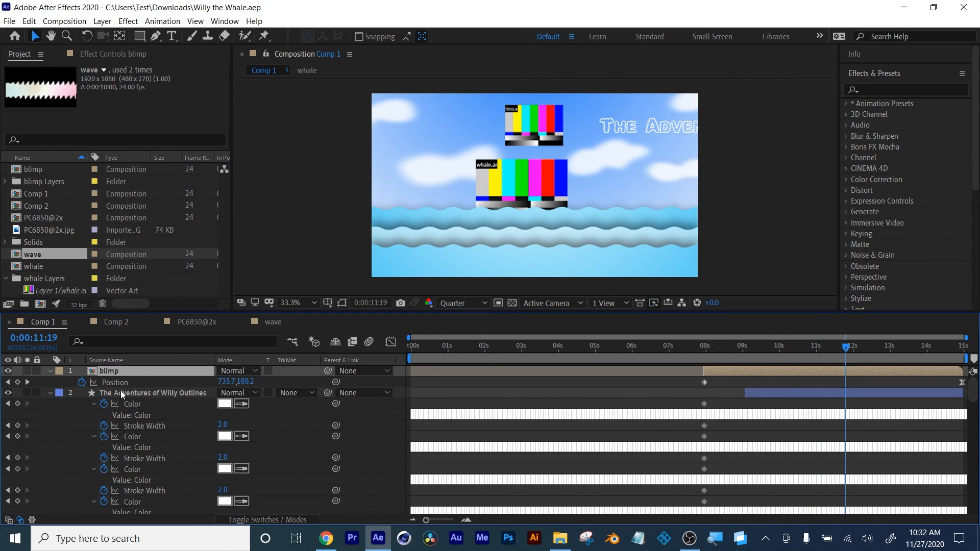
left_click(120, 392)
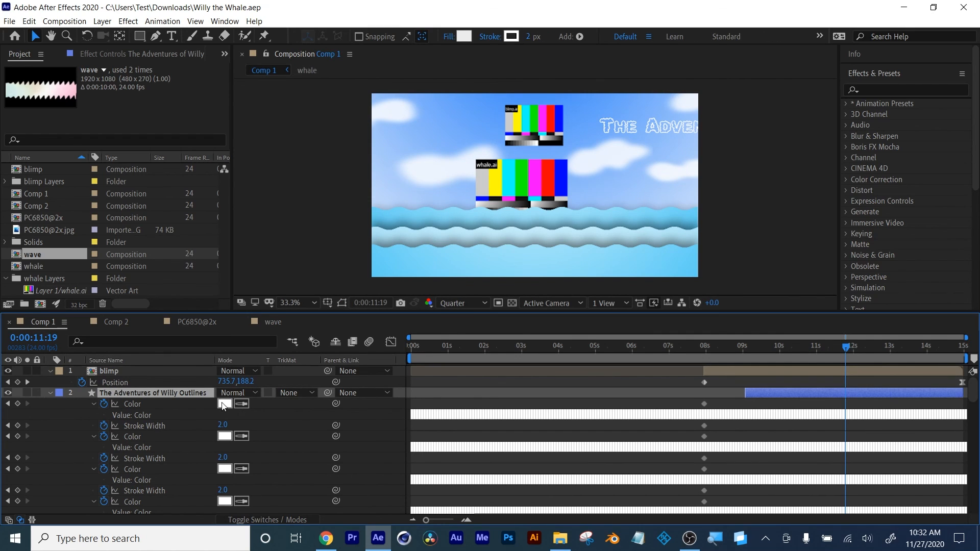
left_click_drag(326, 396, 107, 371)
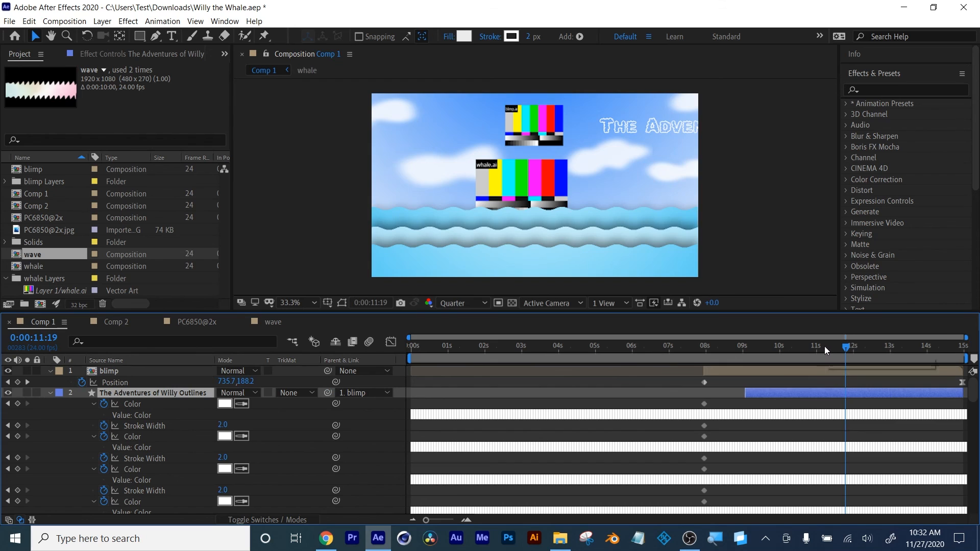
left_click_drag(845, 346, 891, 351)
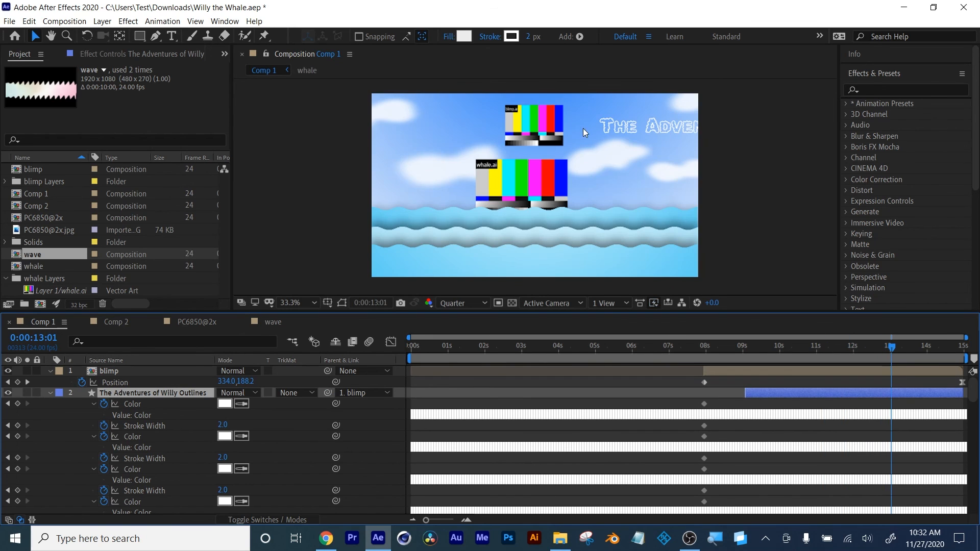